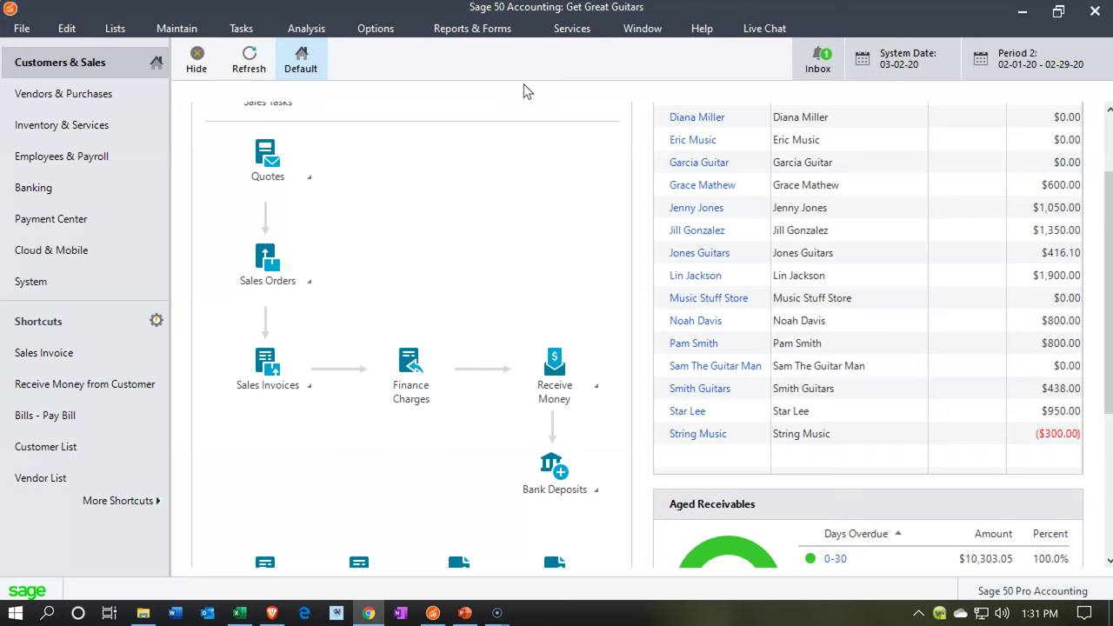
Step: Generate the standard Balance Sheet from the financial statements for the current period and maximize the report window
{"action": "left_click", "coordinate": [470, 38]}
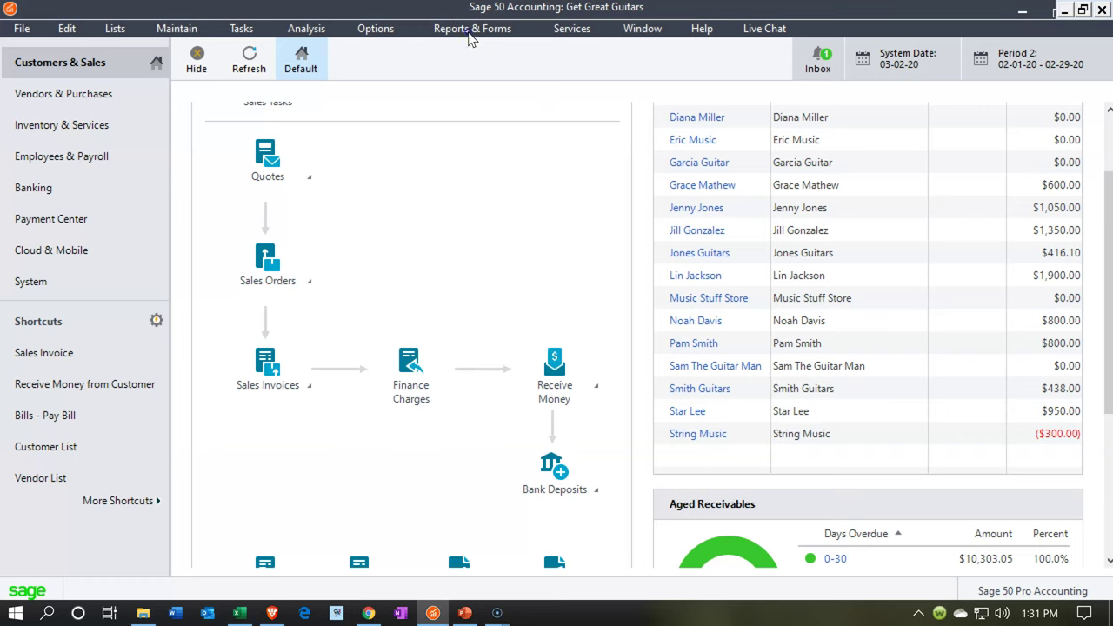
{"action": "left_click", "coordinate": [470, 33]}
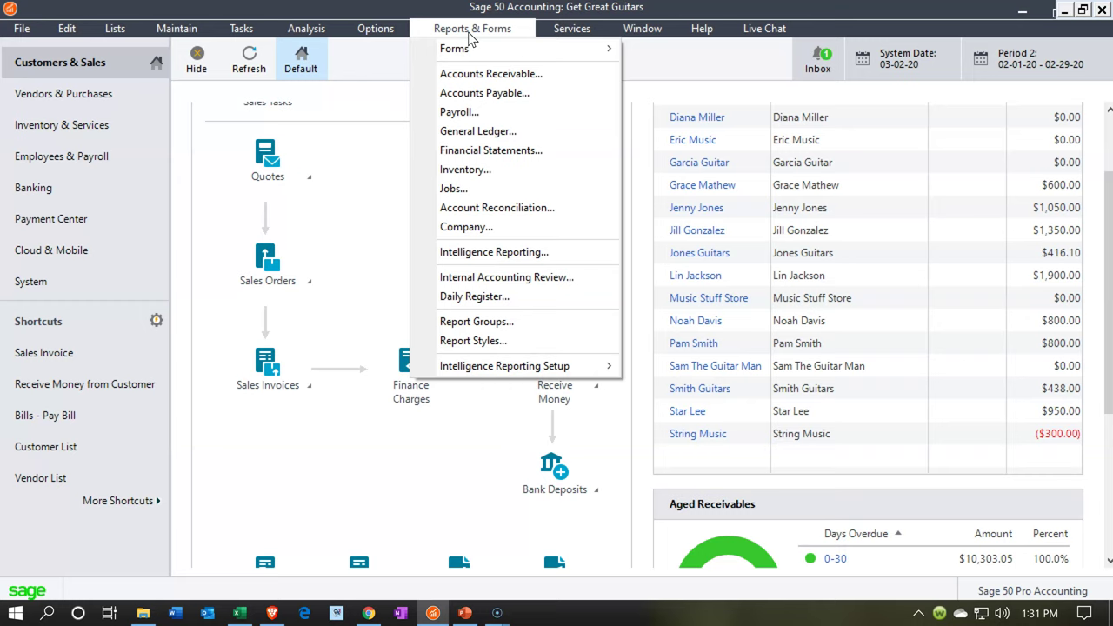
{"action": "left_click", "coordinate": [503, 153]}
{"action": "left_click", "coordinate": [396, 163]}
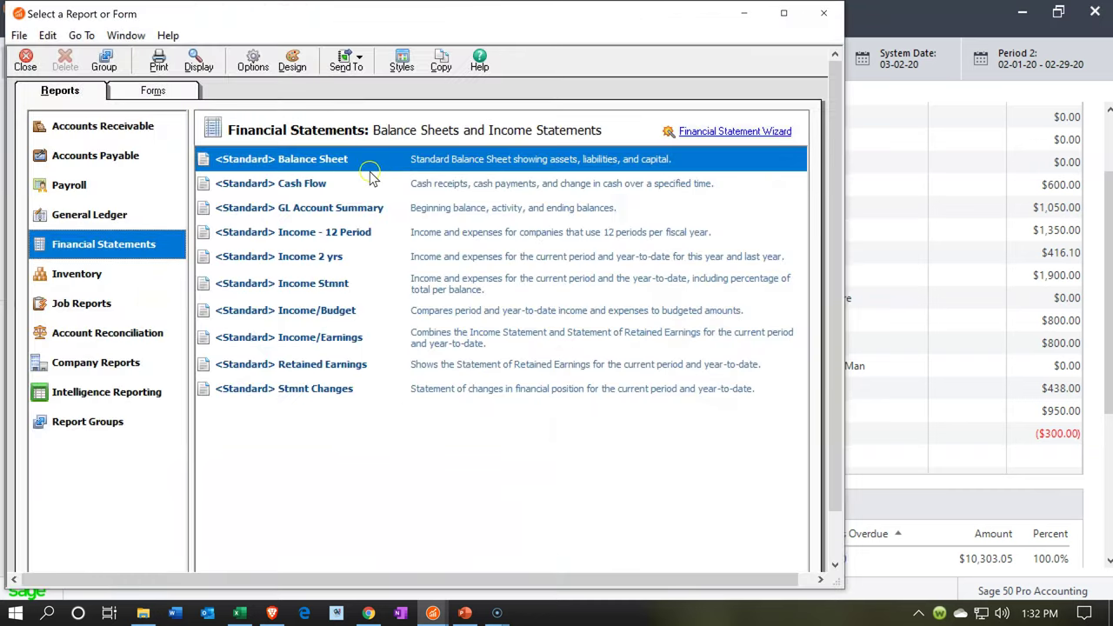
{"action": "double_click", "coordinate": [327, 161]}
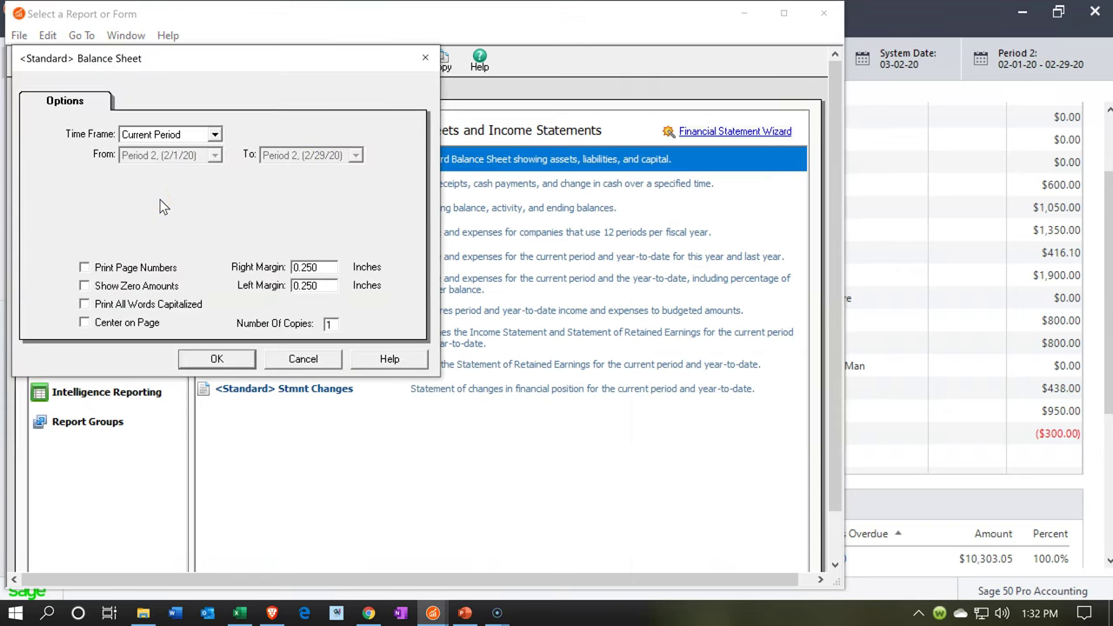
{"action": "left_click", "coordinate": [228, 359]}
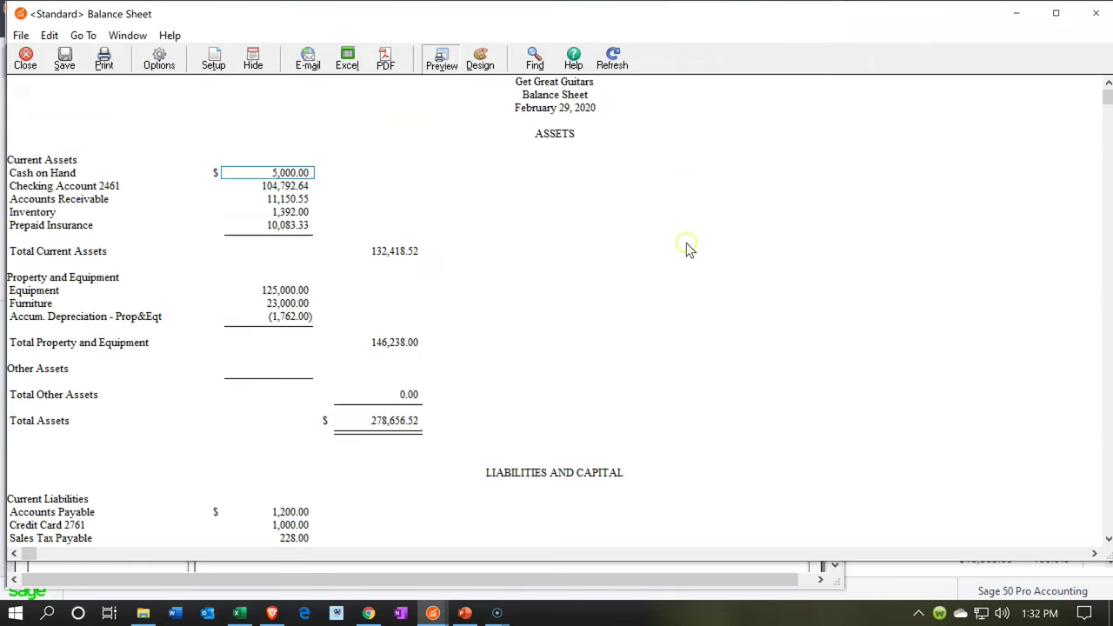
{"action": "left_click", "coordinate": [1056, 14]}
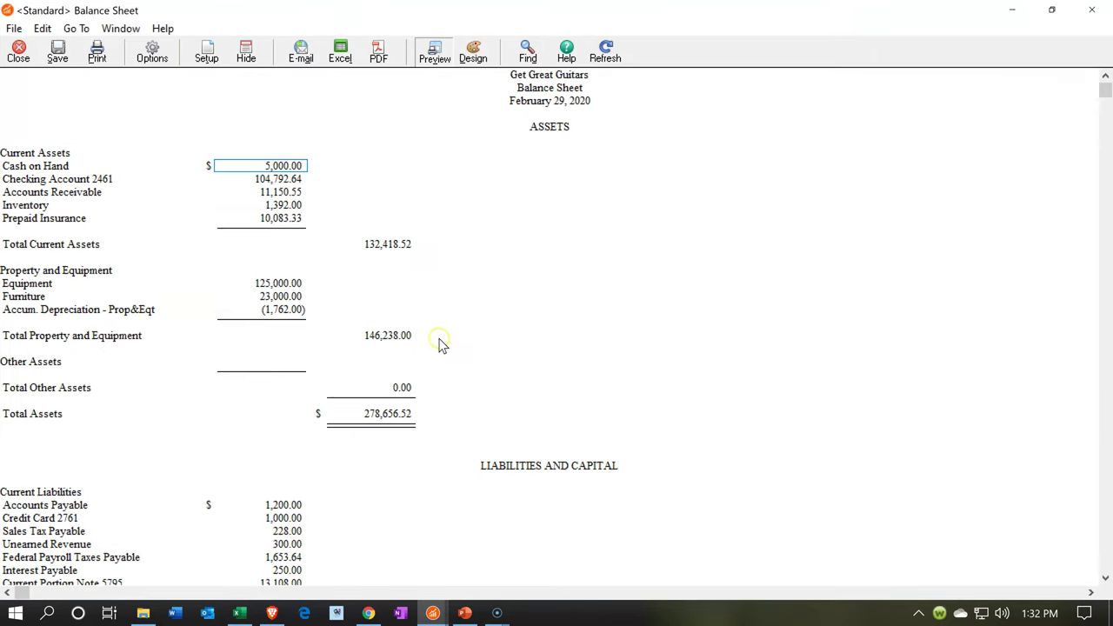
Step: Review the Balance Sheet from the asset accounts through liabilities and capital, and return to its beginning
{"action": "scroll", "coordinate": [365, 360], "scroll_direction": "down", "scroll_amount": 3}
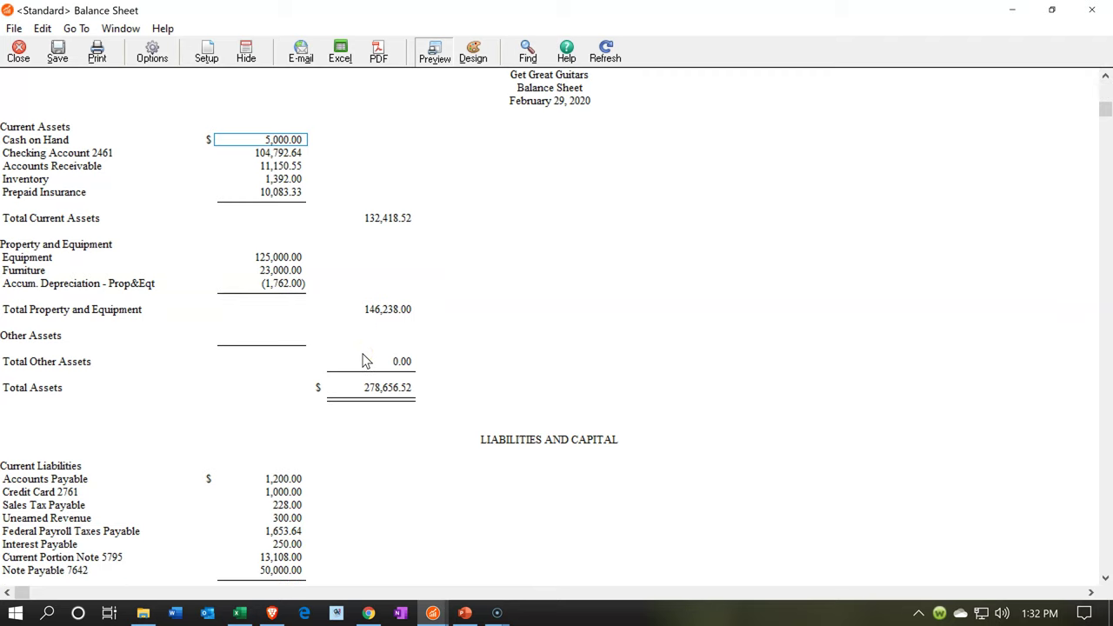
{"action": "scroll", "coordinate": [366, 361], "scroll_direction": "down", "scroll_amount": 3}
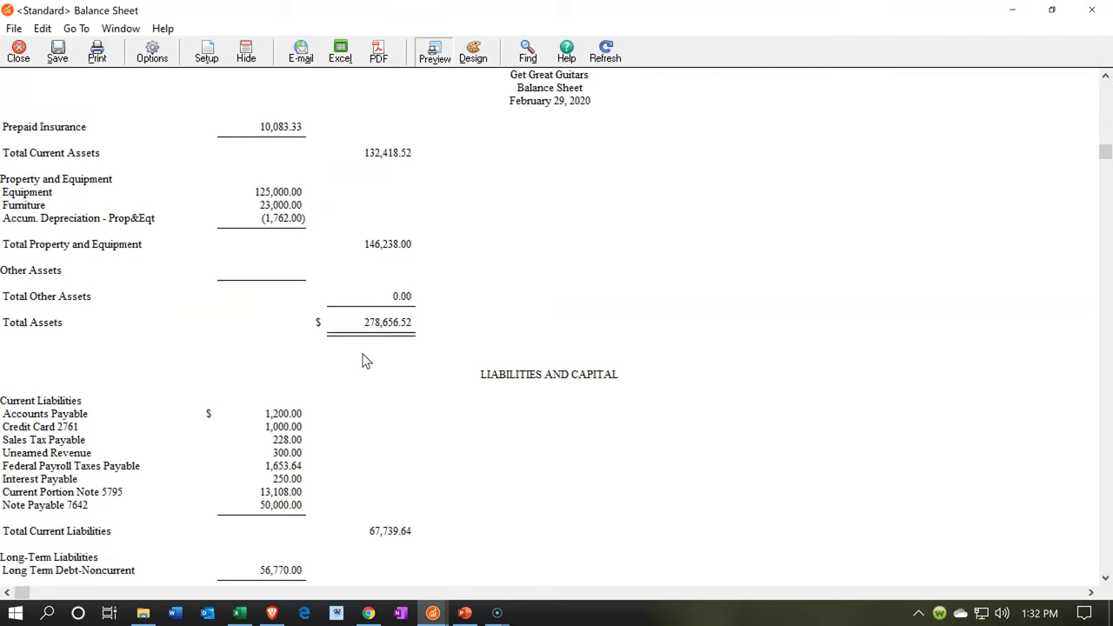
{"action": "scroll", "coordinate": [365, 361], "scroll_direction": "down", "scroll_amount": 2}
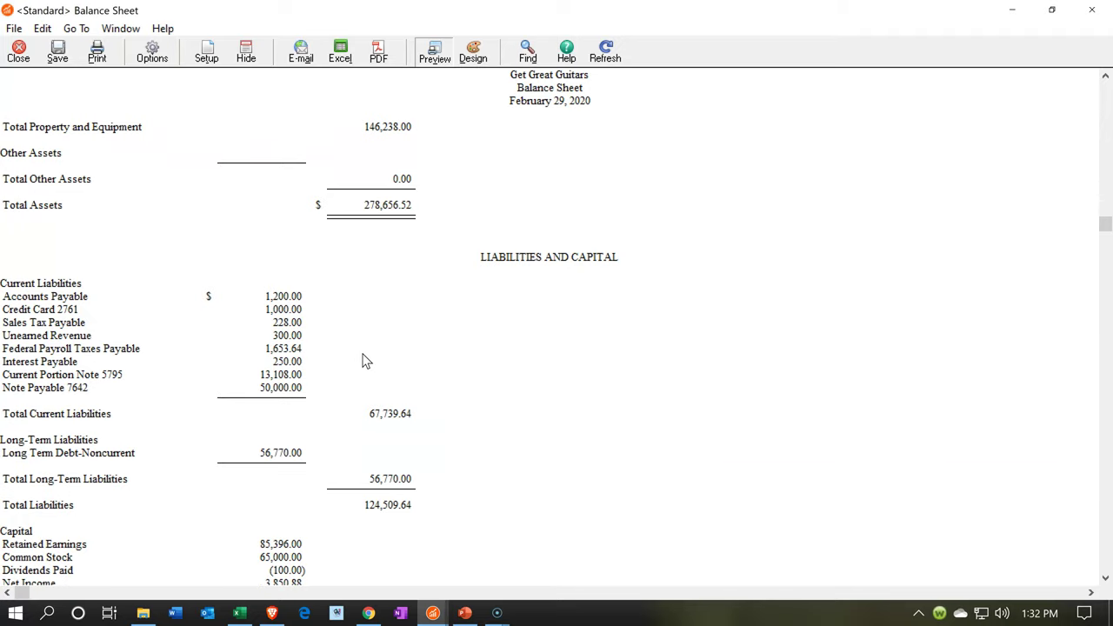
{"action": "scroll", "coordinate": [366, 361], "scroll_direction": "down", "scroll_amount": 5}
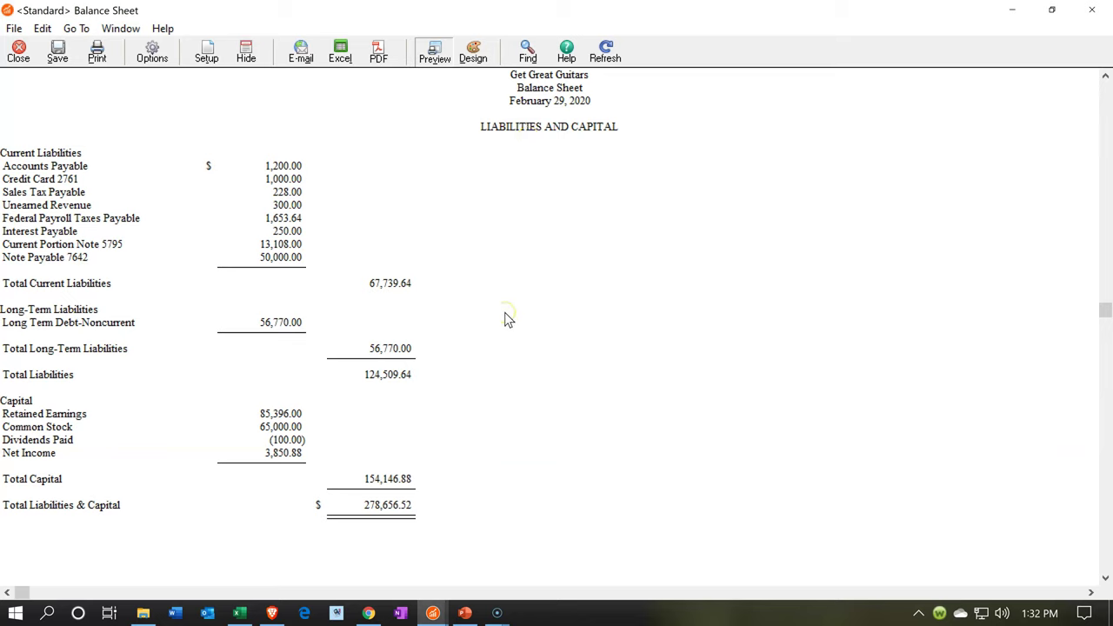
{"action": "scroll", "coordinate": [508, 319], "scroll_direction": "up", "scroll_amount": 8}
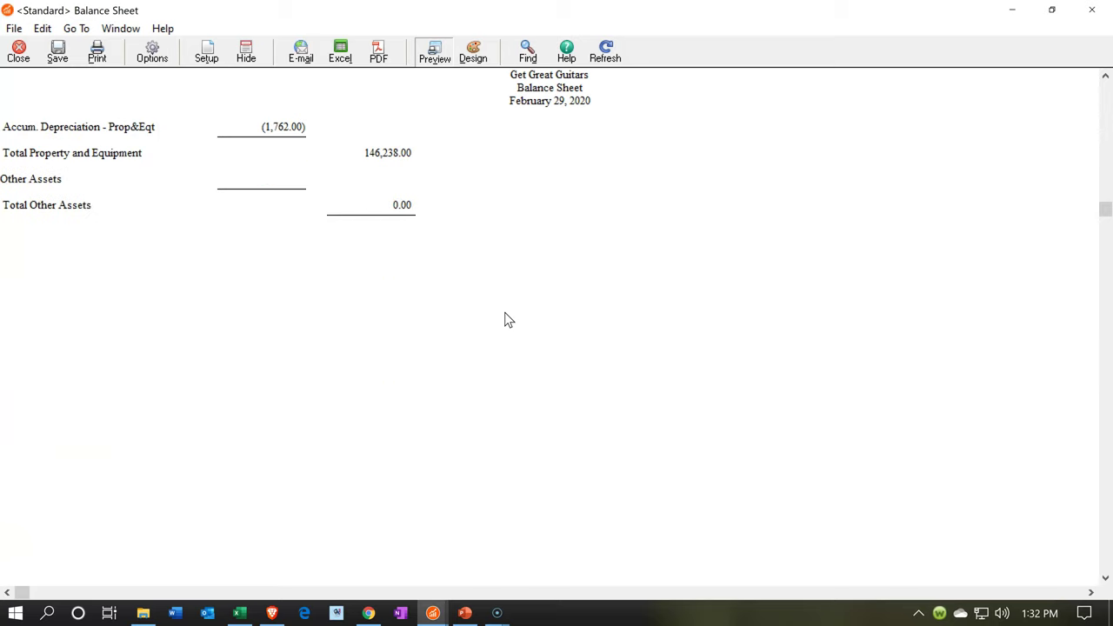
{"action": "scroll", "coordinate": [508, 319], "scroll_direction": "up", "scroll_amount": 5}
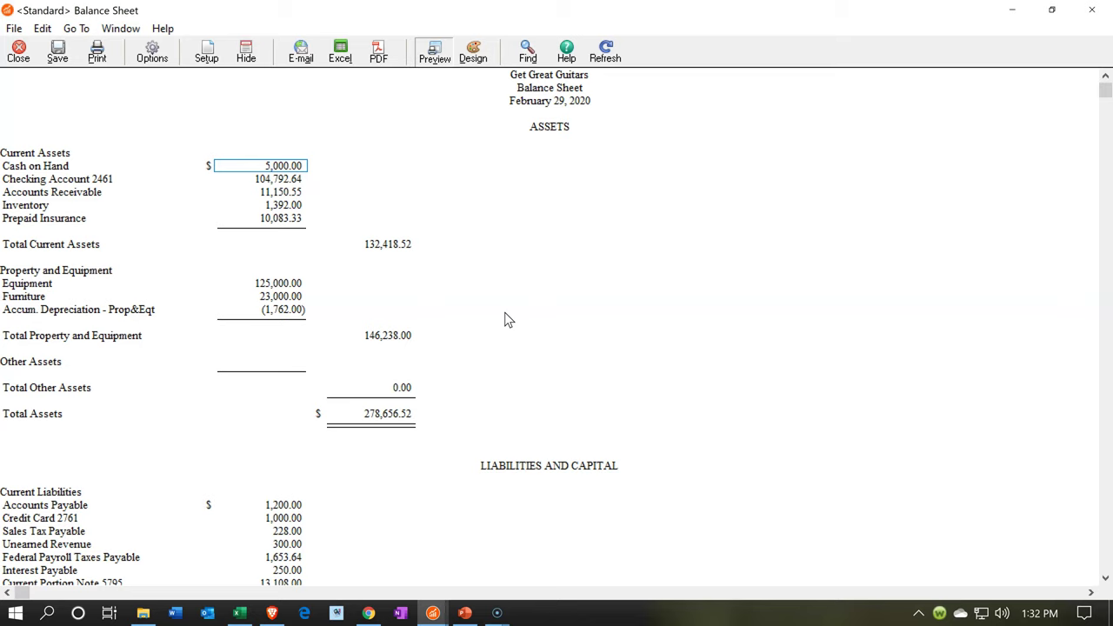
{"action": "left_click", "coordinate": [488, 413]}
Step: Generate the standard Income Stmnt report for the current period with page numbers and zero amounts turned off
{"action": "left_click", "coordinate": [435, 613]}
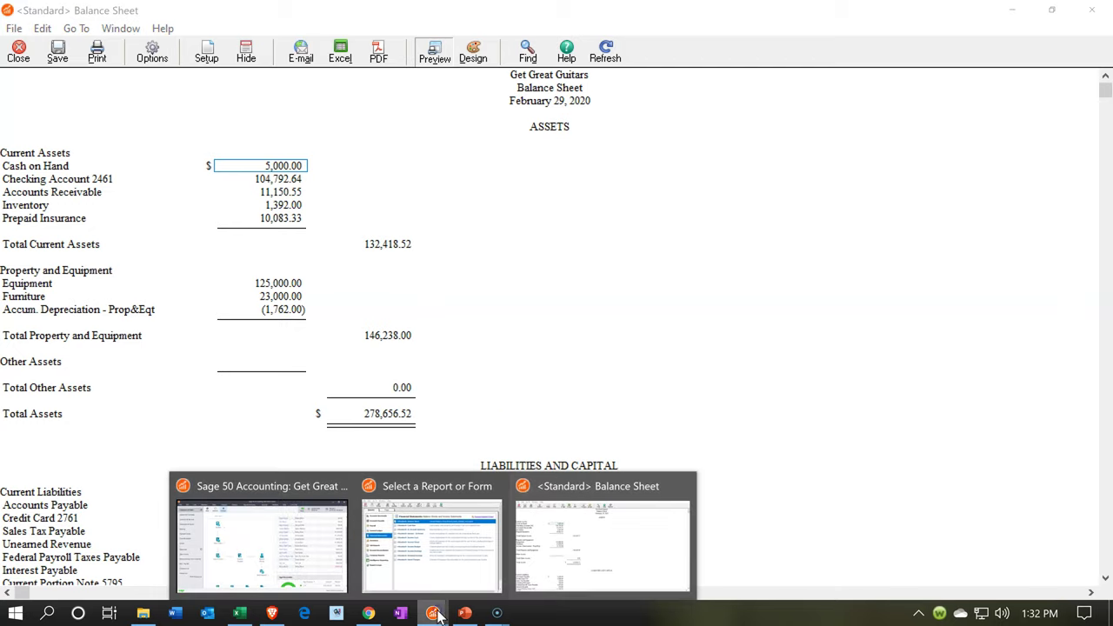
{"action": "left_click", "coordinate": [438, 570]}
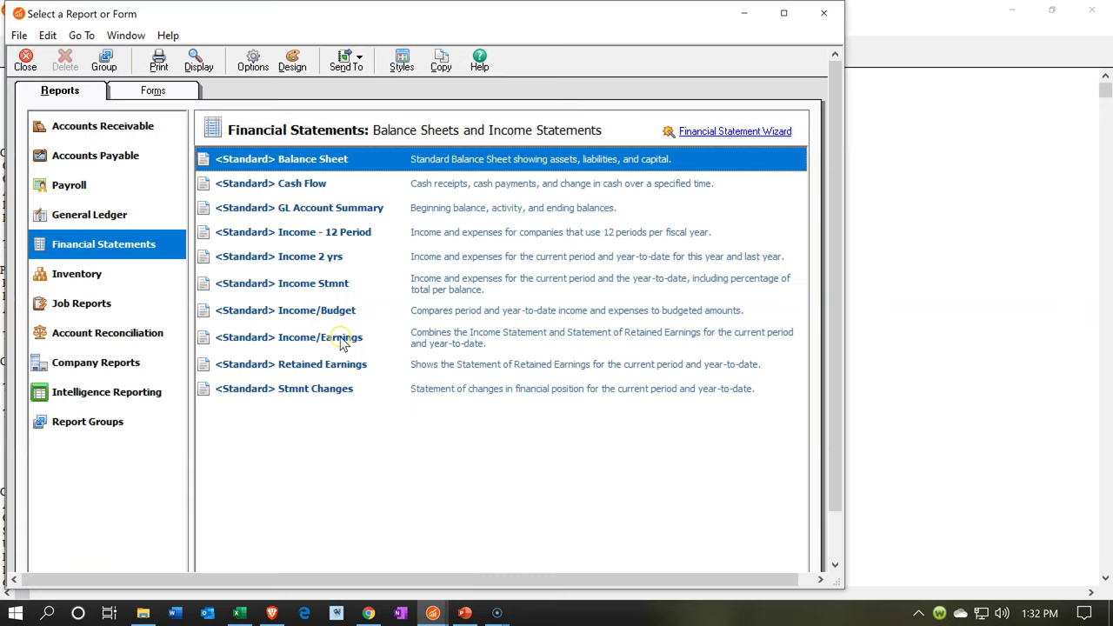
{"action": "double_click", "coordinate": [284, 285]}
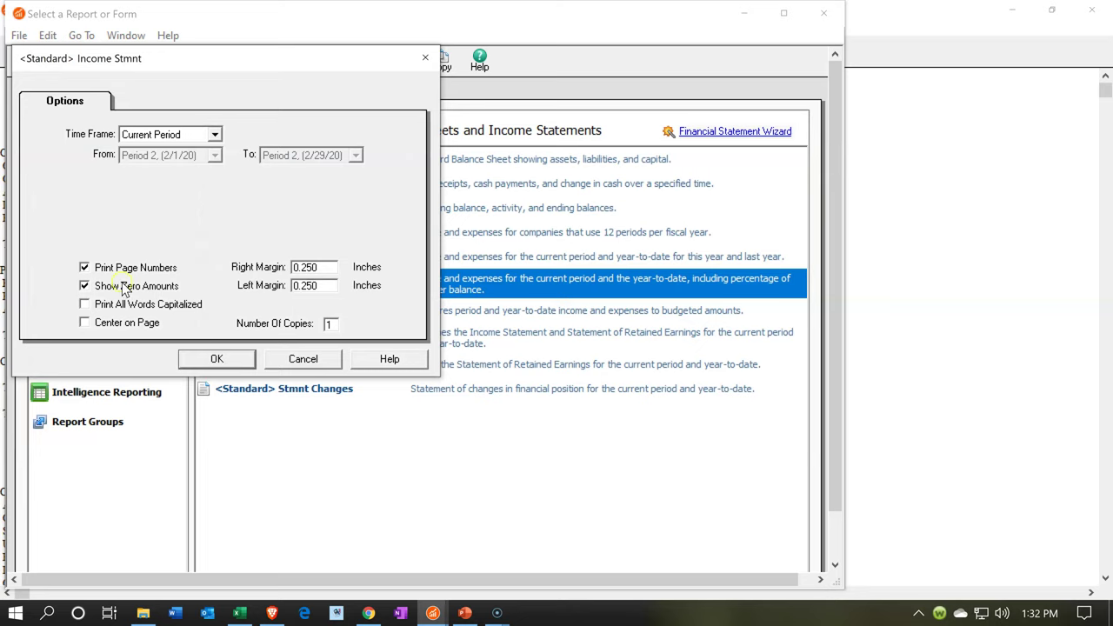
{"action": "left_click", "coordinate": [84, 267]}
{"action": "left_click", "coordinate": [84, 285]}
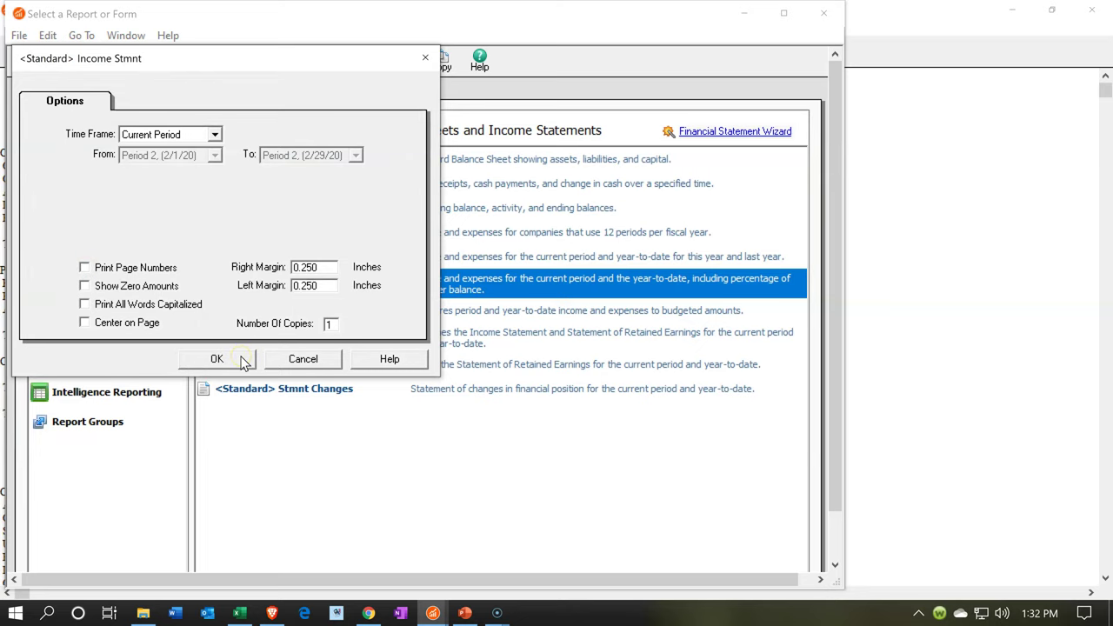
{"action": "left_click", "coordinate": [217, 359]}
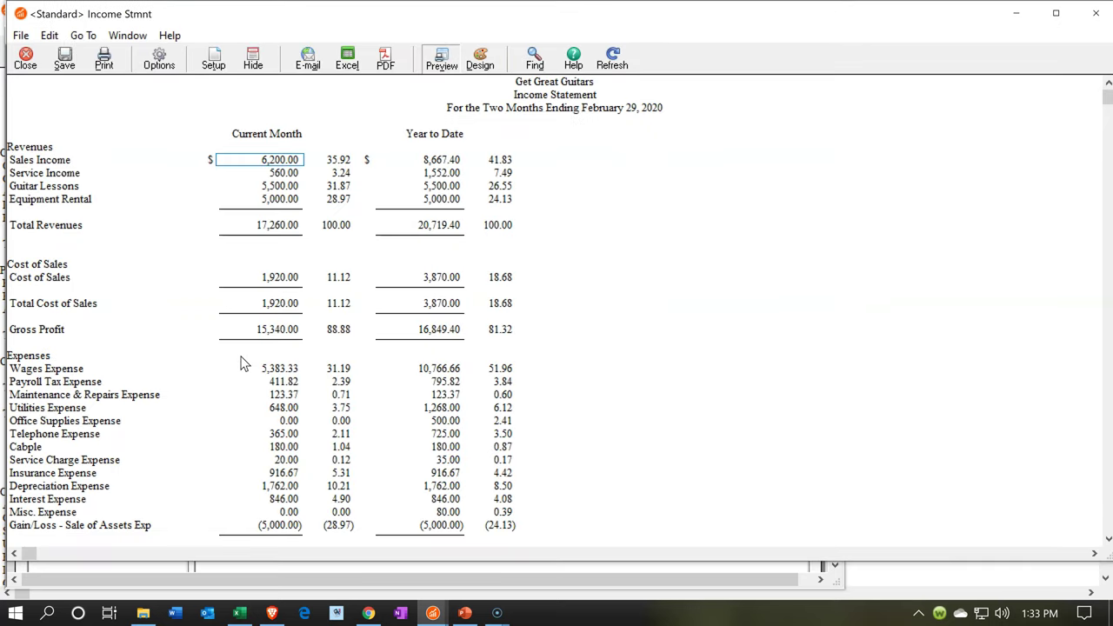
Step: Examine the Income Statement's revenues, expenses and net income for the current month and year to date, with its window maximized
{"action": "left_click", "coordinate": [401, 322]}
{"action": "scroll", "coordinate": [403, 330], "scroll_direction": "down", "scroll_amount": 1}
{"action": "scroll", "coordinate": [403, 330], "scroll_direction": "down", "scroll_amount": 2}
{"action": "scroll", "coordinate": [403, 330], "scroll_direction": "down", "scroll_amount": 3}
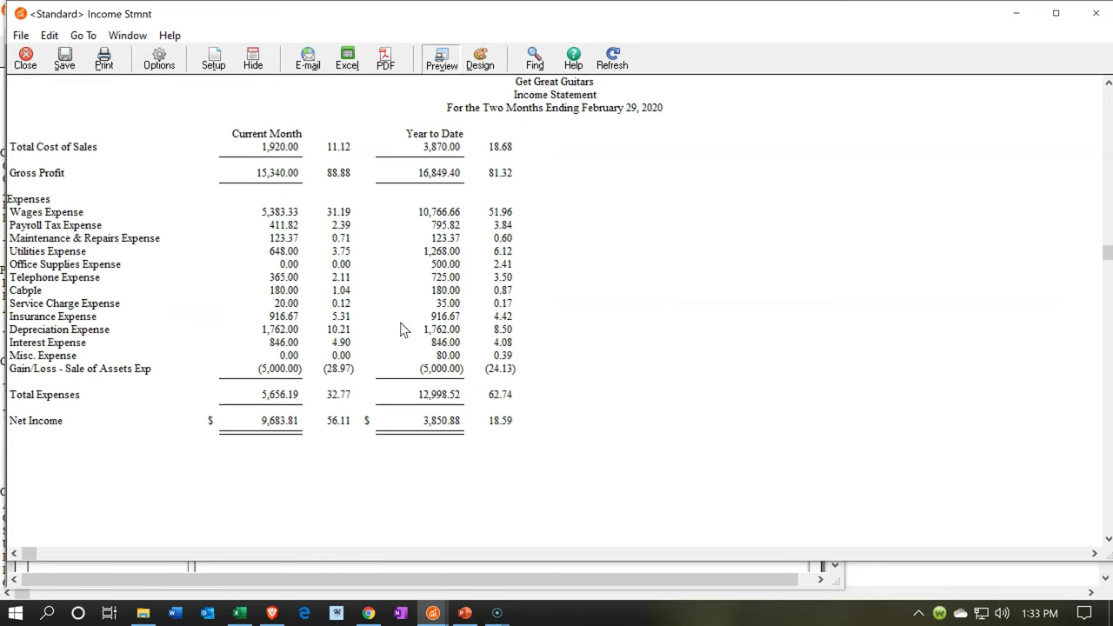
{"action": "scroll", "coordinate": [403, 329], "scroll_direction": "down", "scroll_amount": 4}
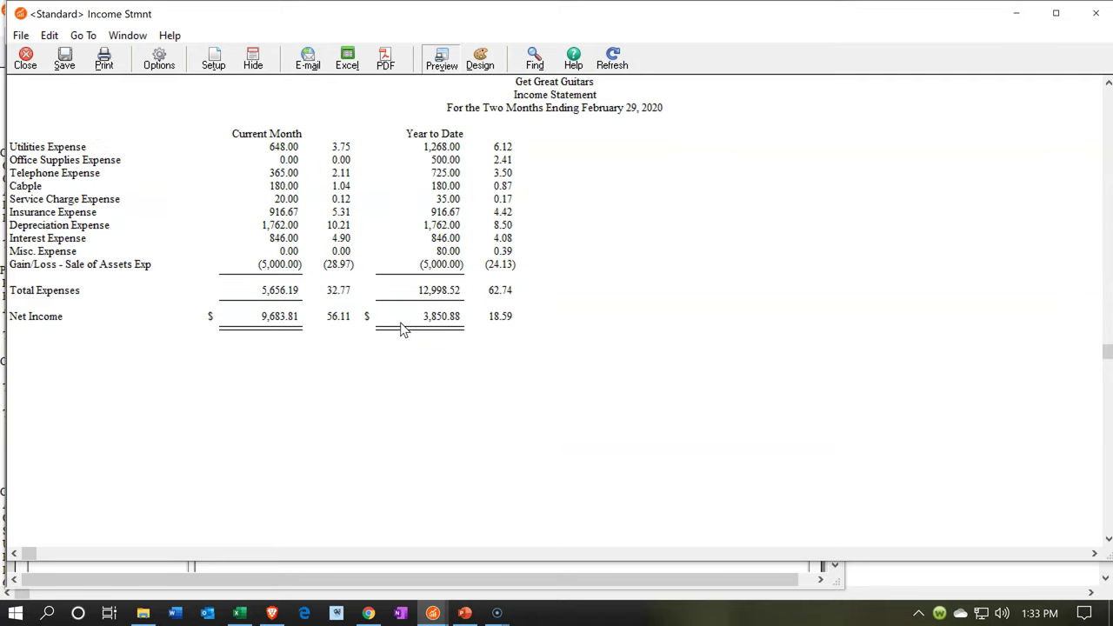
{"action": "scroll", "coordinate": [403, 330], "scroll_direction": "up", "scroll_amount": 4}
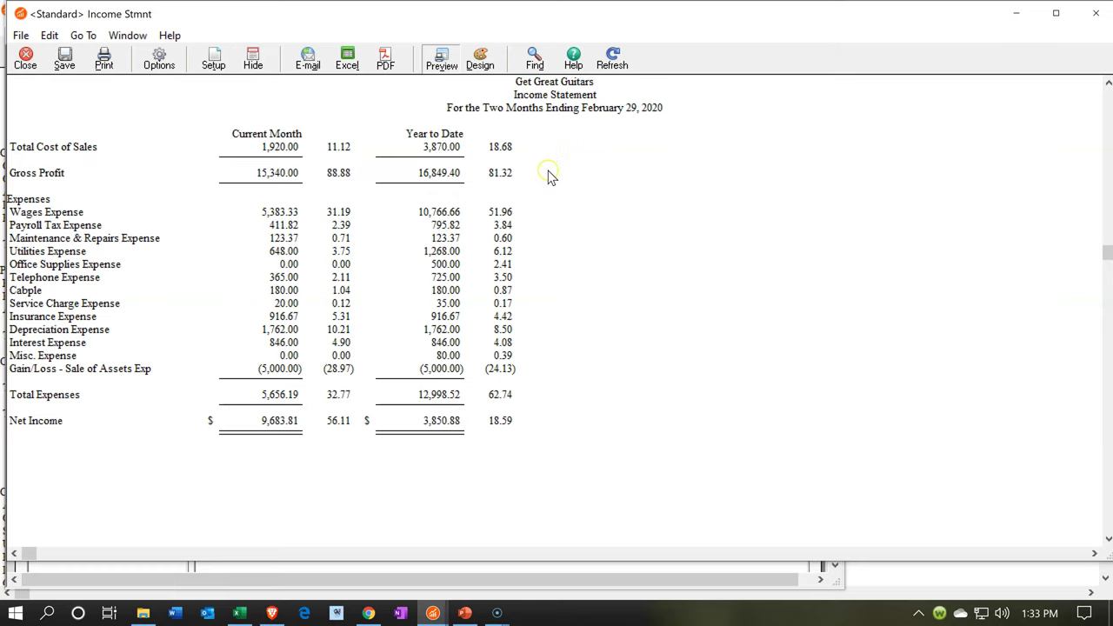
{"action": "scroll", "coordinate": [548, 177], "scroll_direction": "up", "scroll_amount": 1}
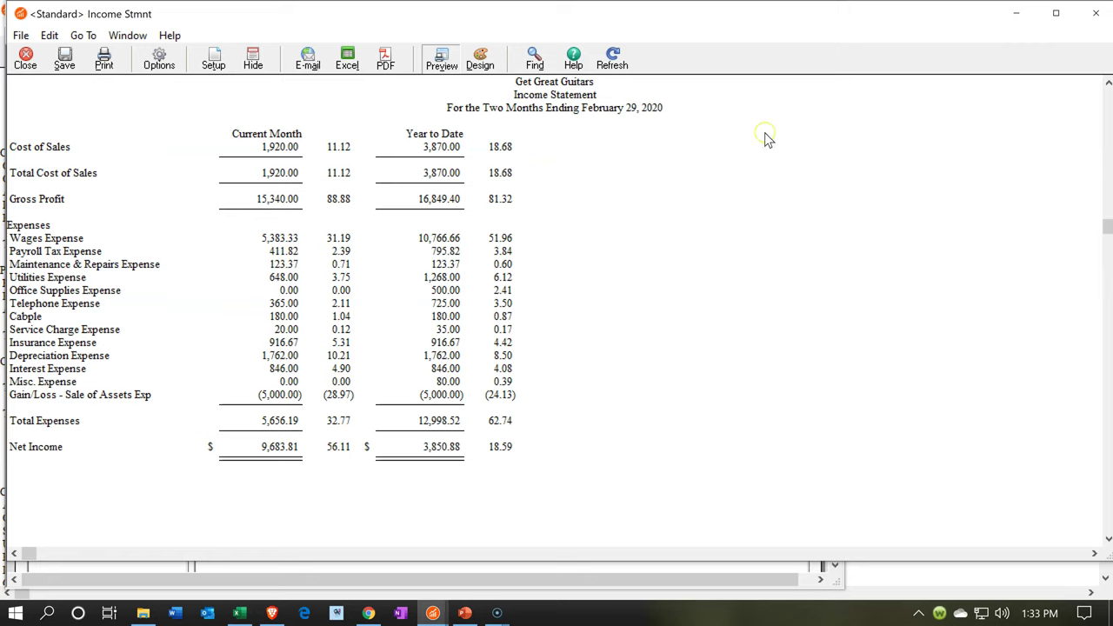
{"action": "left_click", "coordinate": [1059, 14]}
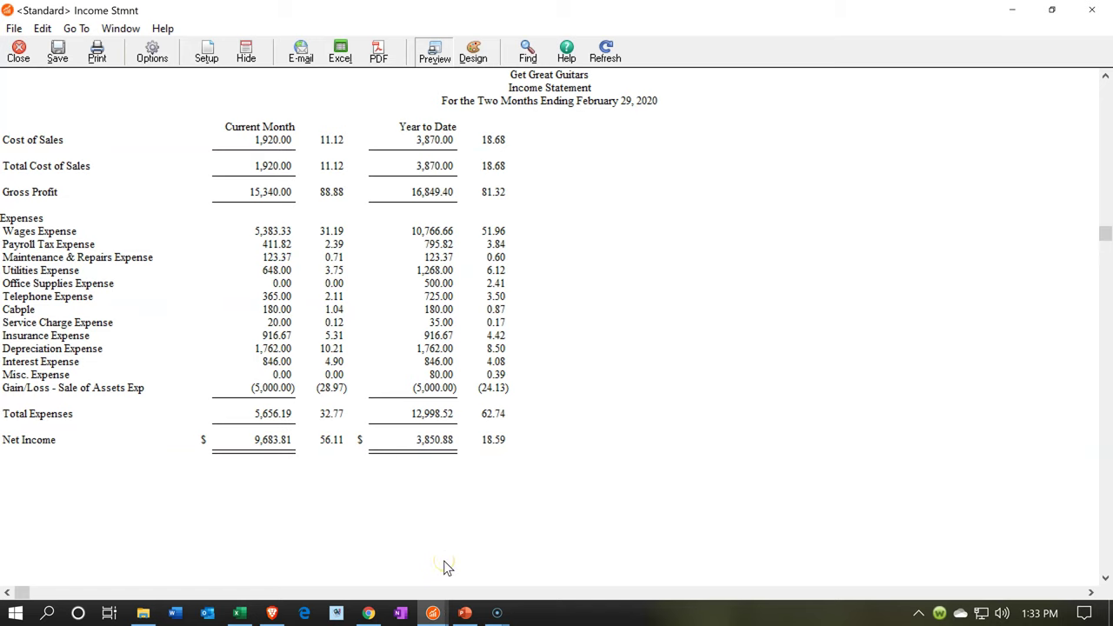
Step: Return to the report selection window and generate the Transaction Detail Report from the General Ledger reports
{"action": "left_click", "coordinate": [440, 614]}
{"action": "mouse_move", "coordinate": [452, 546]}
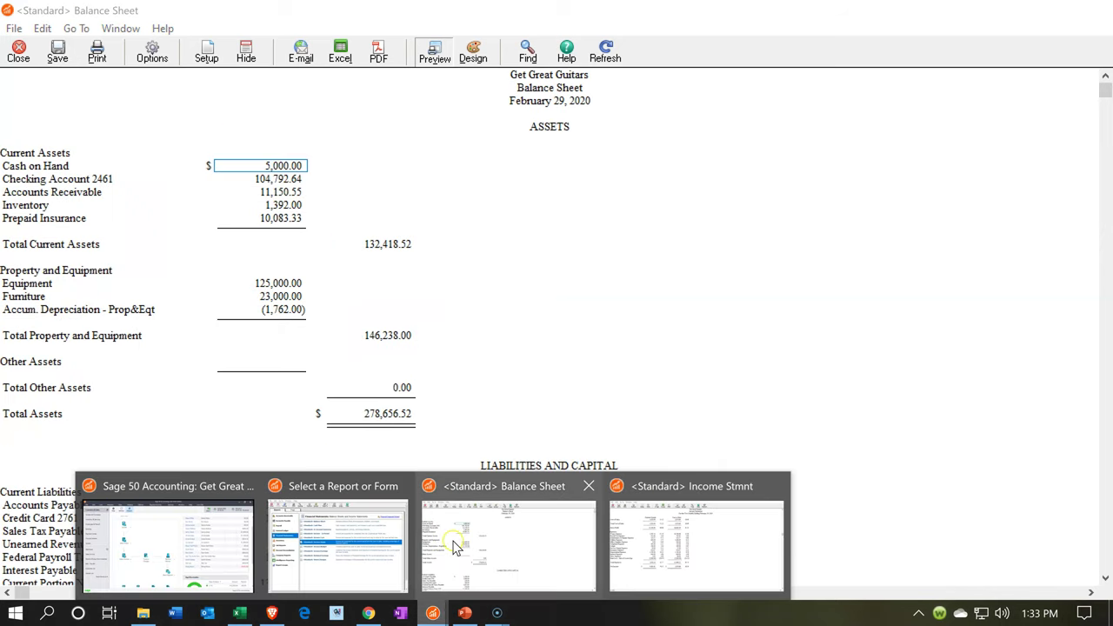
{"action": "left_click", "coordinate": [348, 548]}
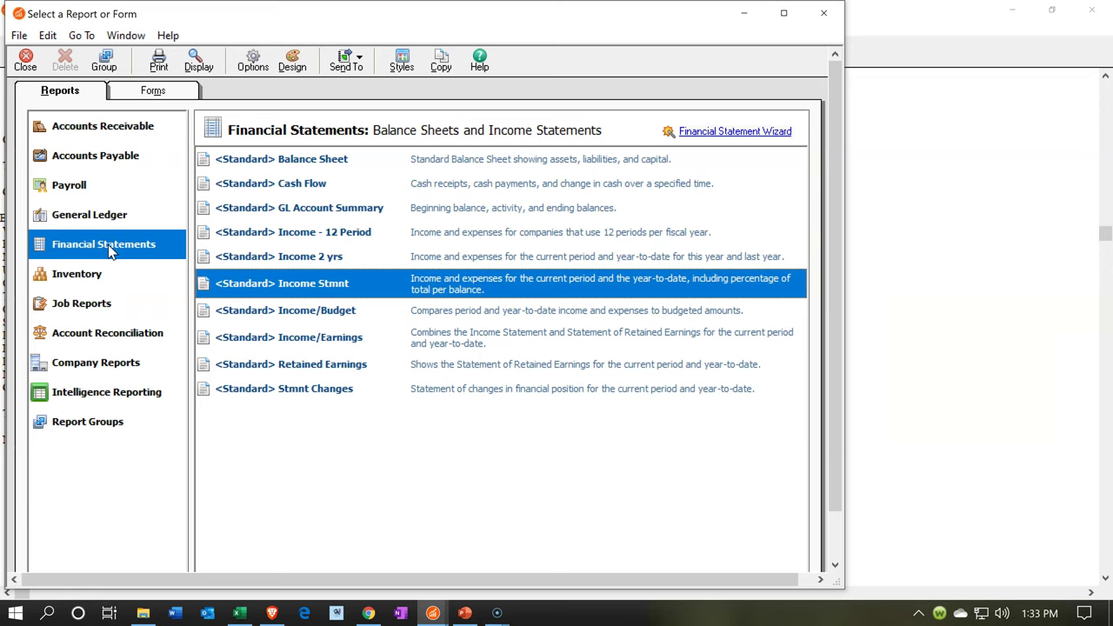
{"action": "left_click", "coordinate": [72, 218]}
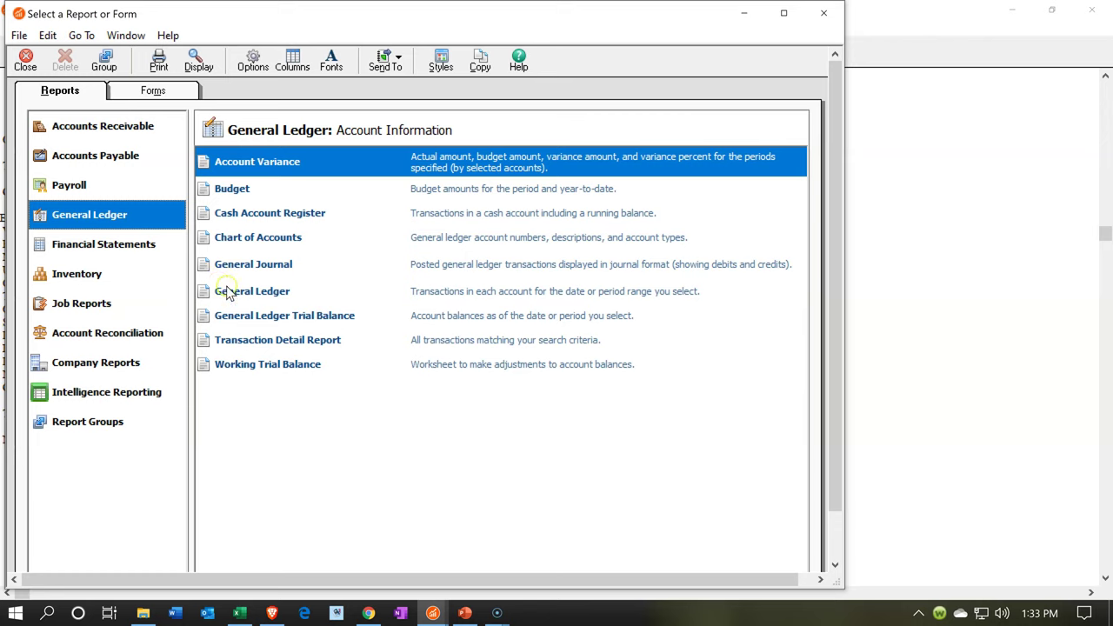
{"action": "double_click", "coordinate": [270, 342]}
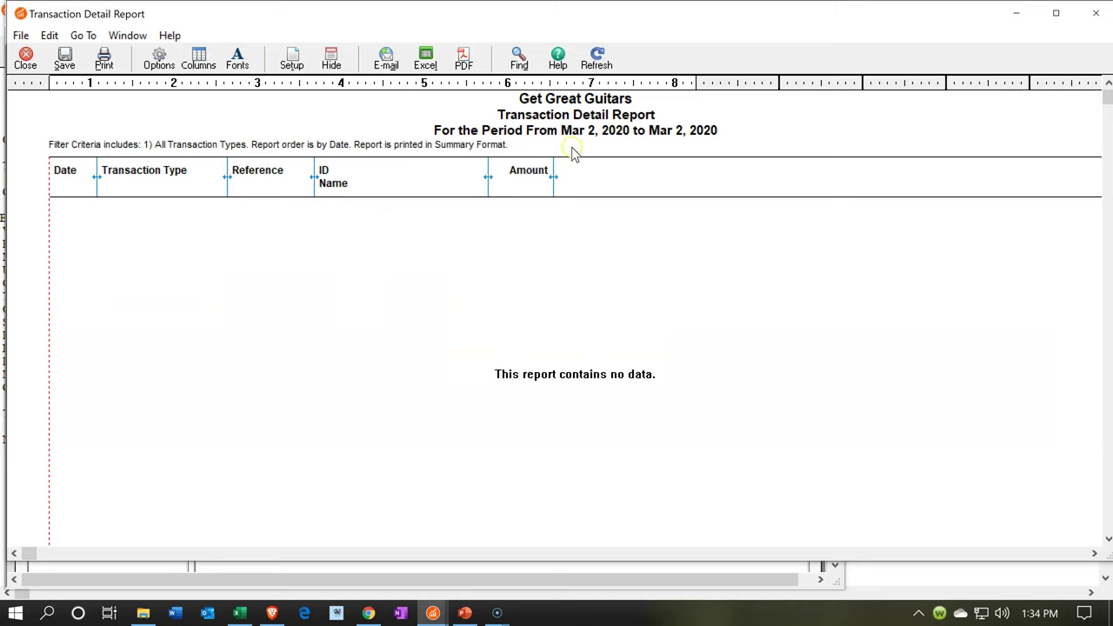
Step: Set the Transaction Detail Report's date range to Feb 28, 2020 through Feb 29, 2020 and turn off summarizing
{"action": "left_click", "coordinate": [159, 69]}
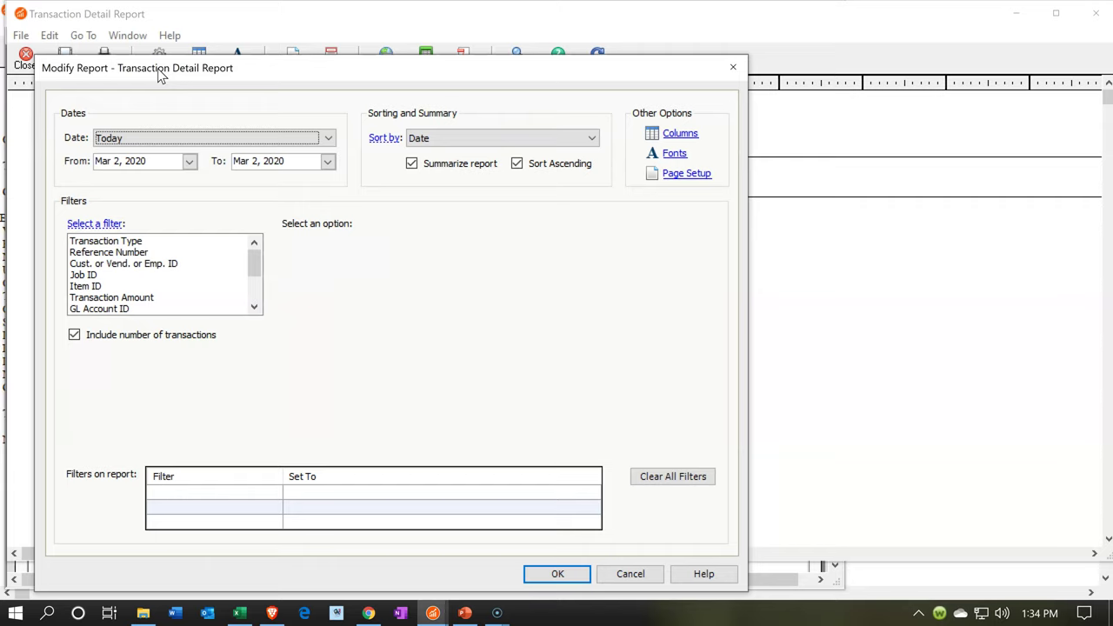
{"action": "left_click", "coordinate": [188, 164]}
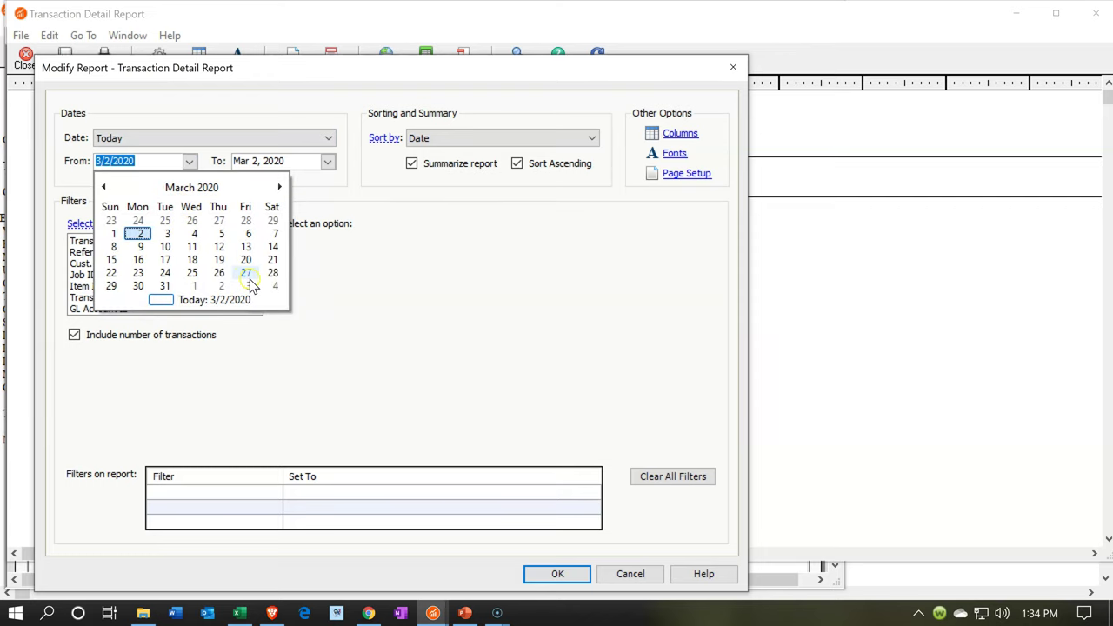
{"action": "left_click", "coordinate": [246, 221]}
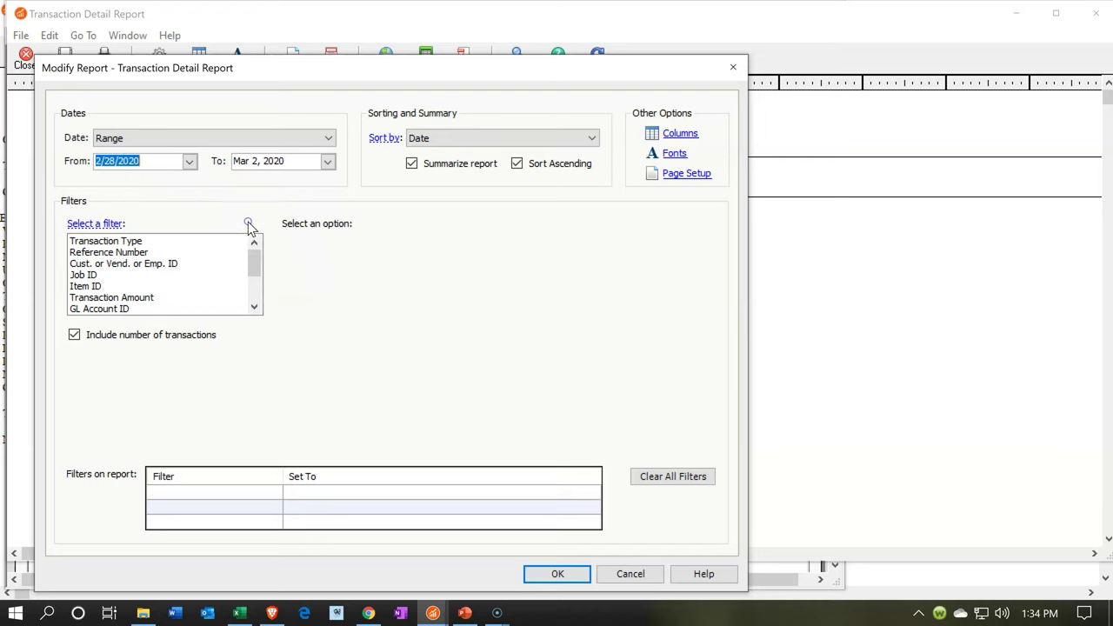
{"action": "left_click", "coordinate": [327, 164]}
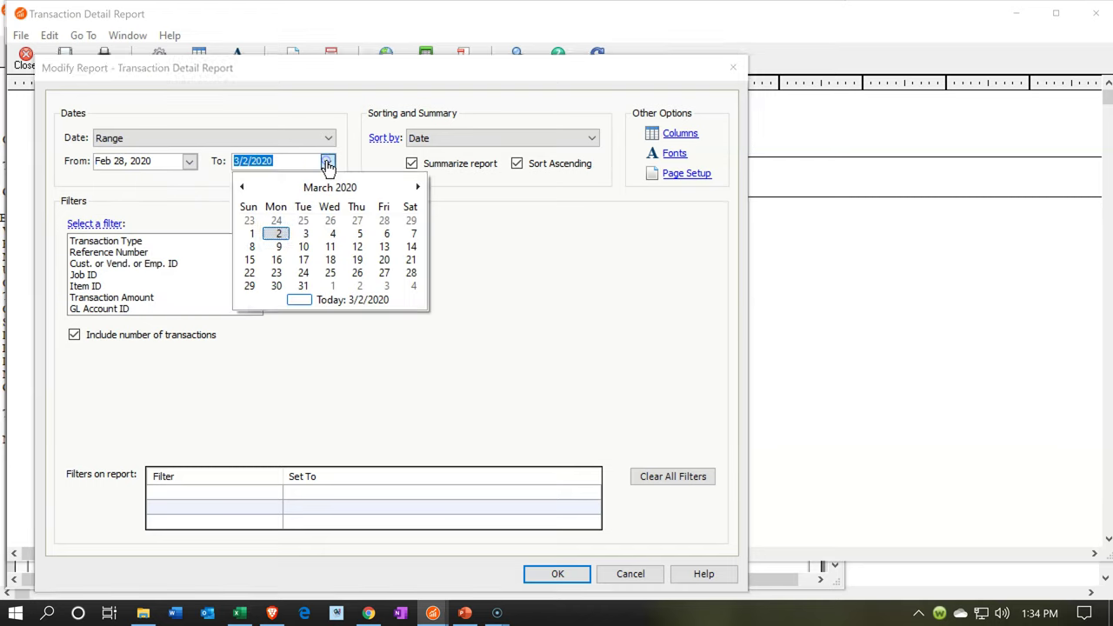
{"action": "left_click", "coordinate": [411, 228]}
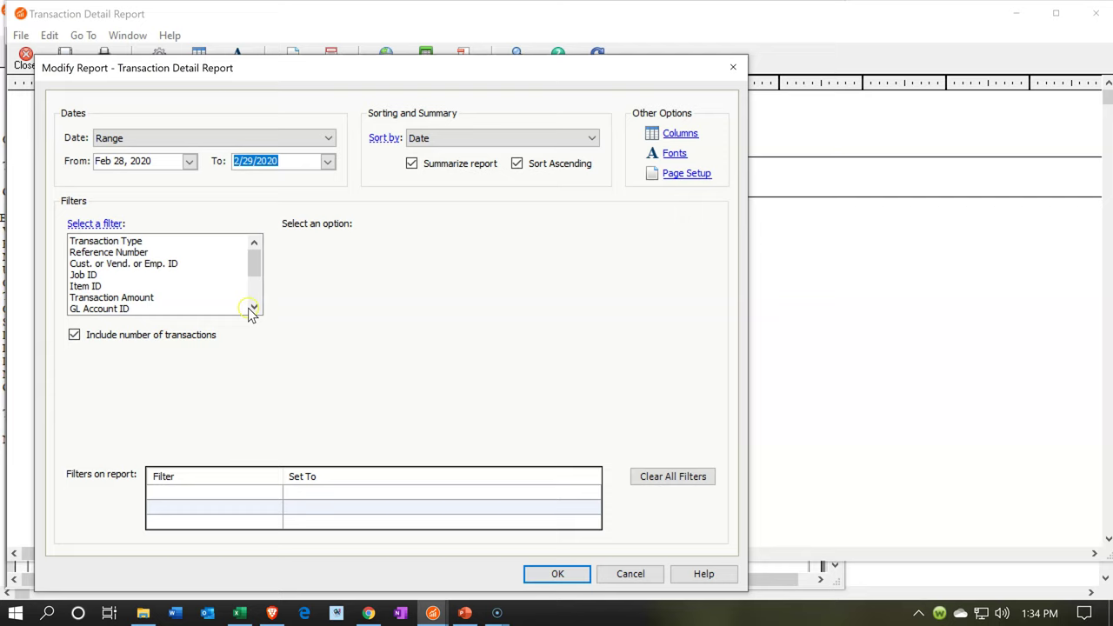
{"action": "left_click", "coordinate": [405, 188]}
{"action": "left_click", "coordinate": [412, 165]}
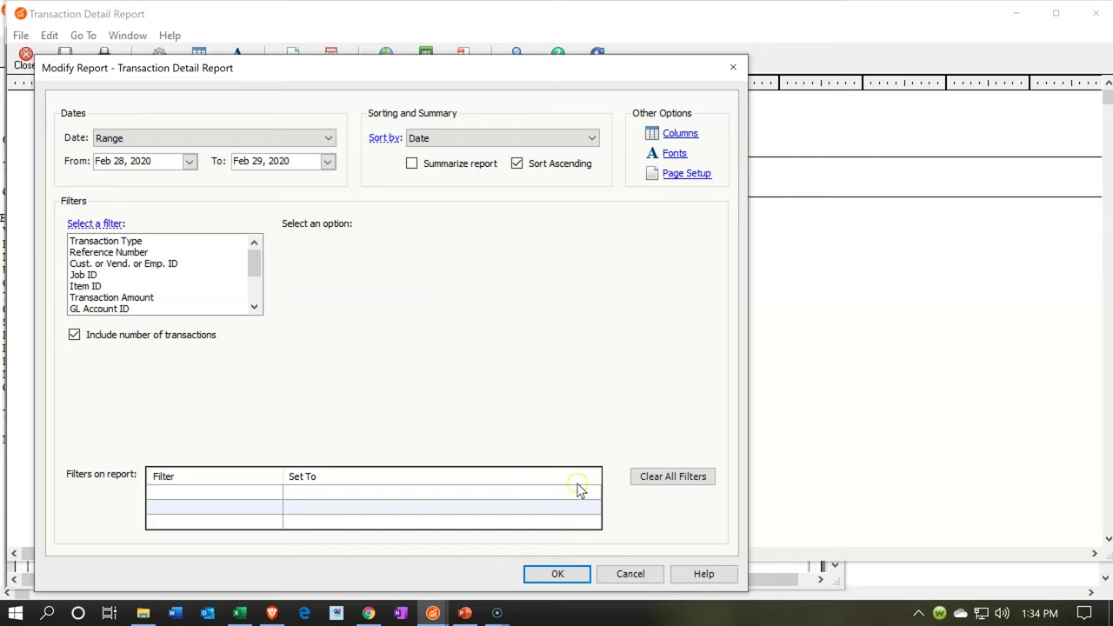
{"action": "left_click", "coordinate": [557, 574]}
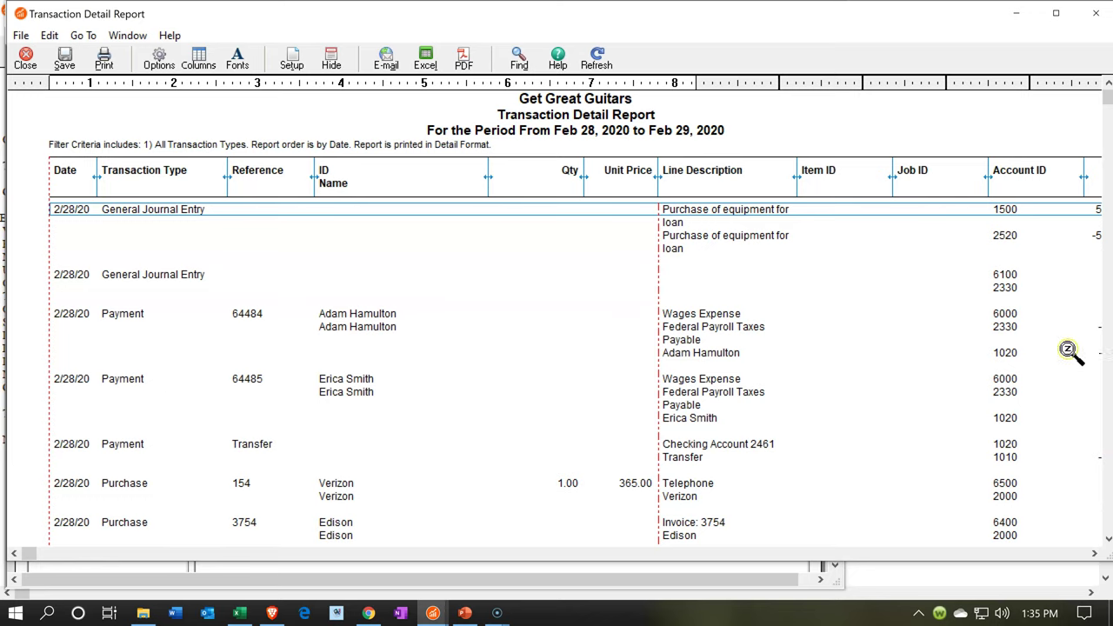
Step: Maximize the Transaction Detail Report and examine its columns across to the transaction amounts
{"action": "left_click", "coordinate": [1056, 15]}
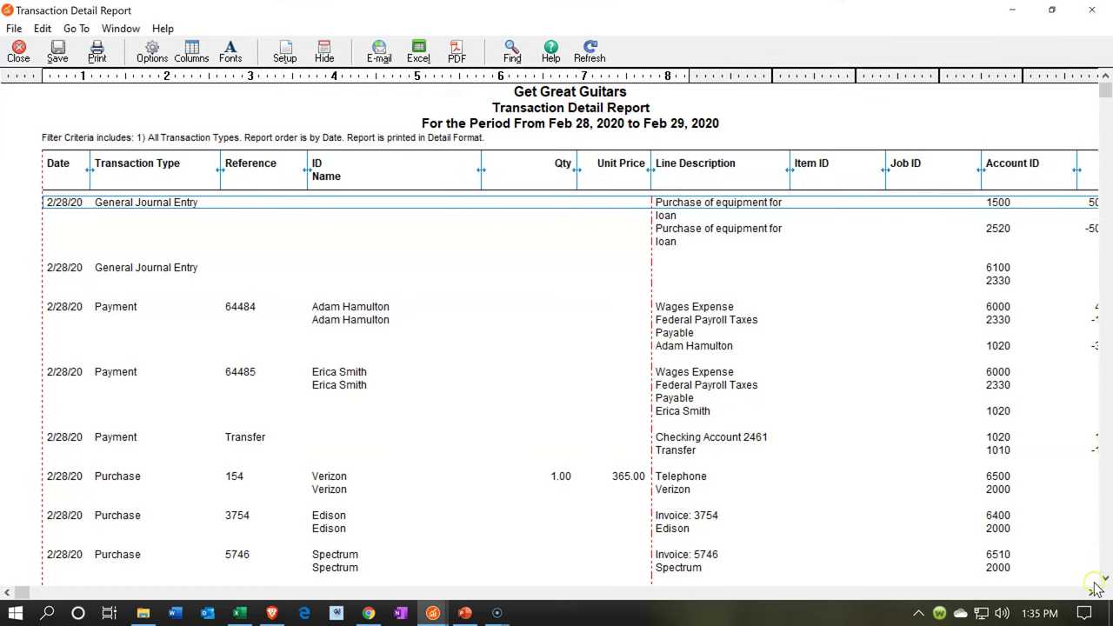
{"action": "left_click", "coordinate": [1092, 593]}
{"action": "left_click", "coordinate": [1092, 593]}
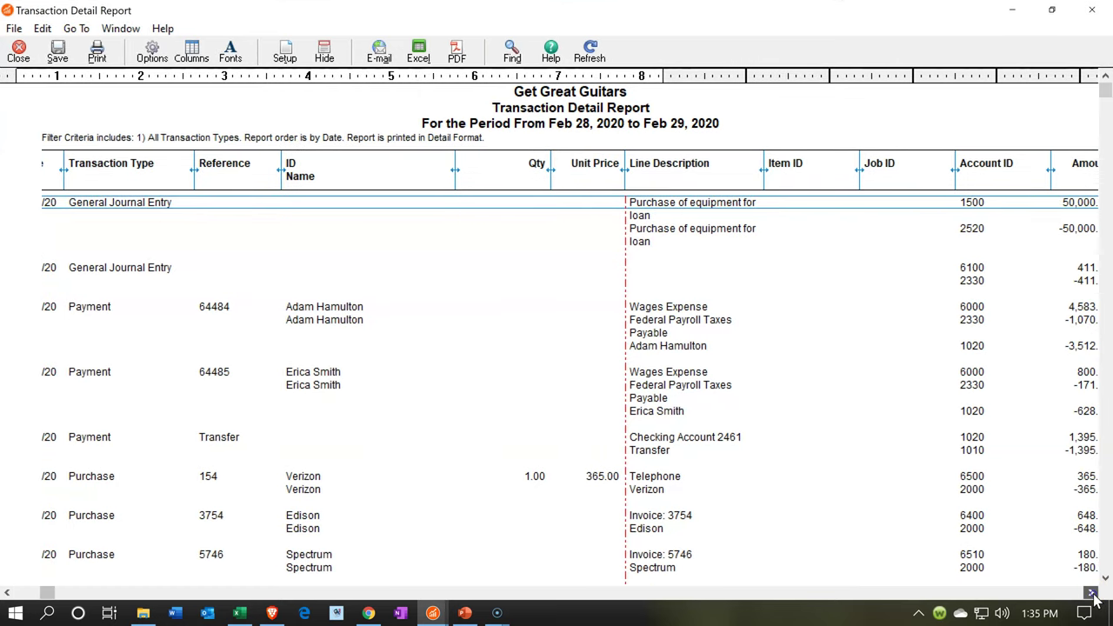
{"action": "left_click", "coordinate": [1093, 593]}
{"action": "left_click", "coordinate": [1092, 593]}
{"action": "left_click", "coordinate": [1092, 593]}
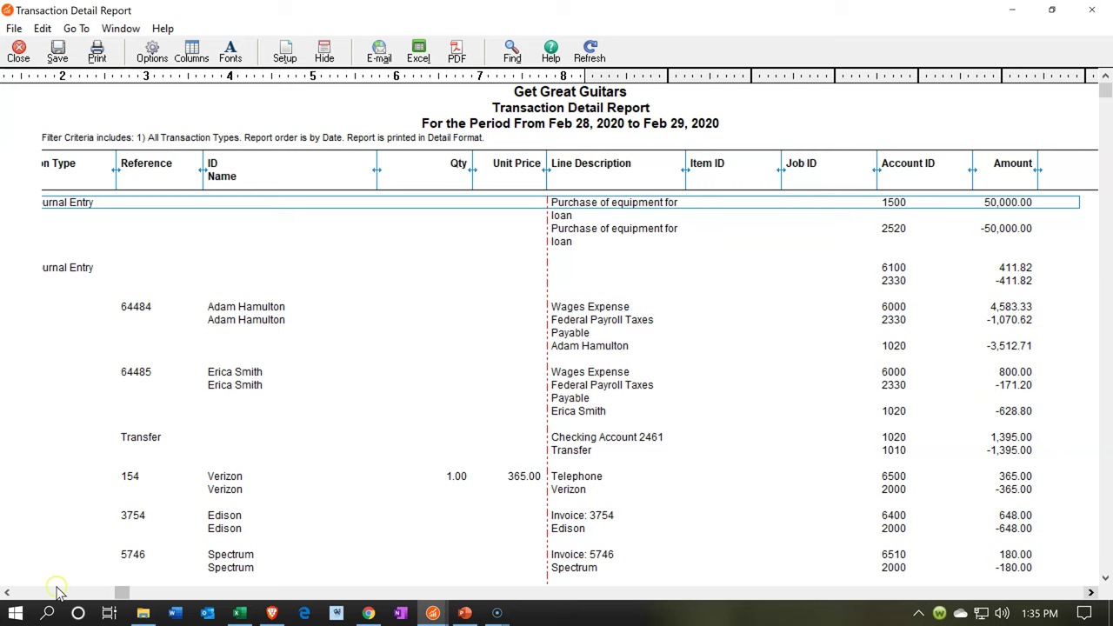
{"action": "left_click", "coordinate": [4, 593]}
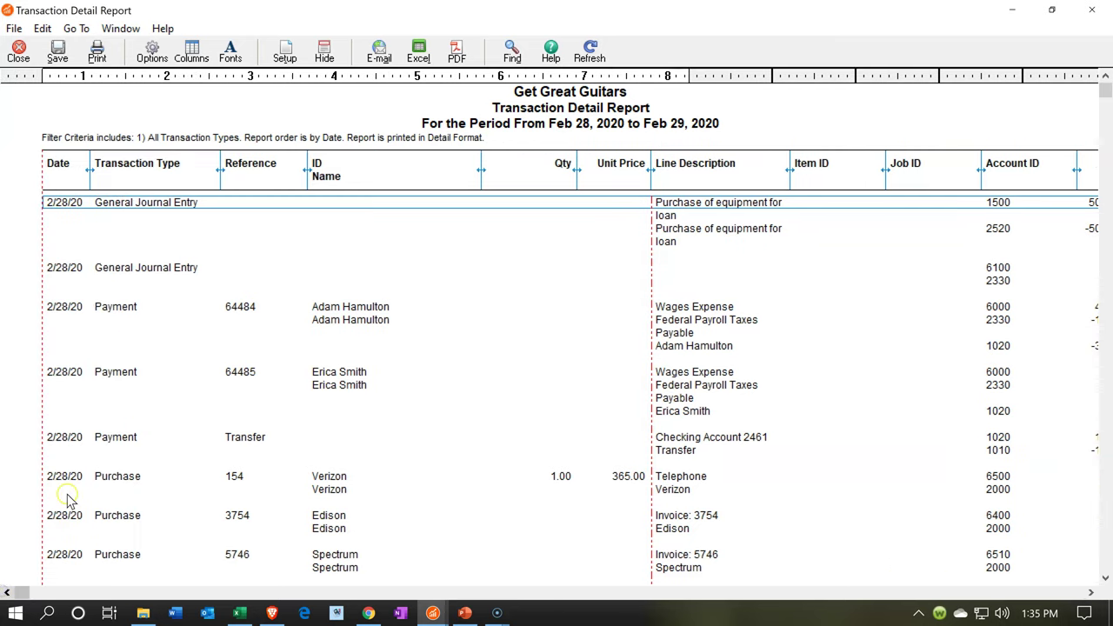
Step: Review the Feb 28–29 transactions by type through to the report total, and return to the beginning of the report
{"action": "scroll", "coordinate": [188, 432], "scroll_direction": "down", "scroll_amount": 2}
{"action": "scroll", "coordinate": [188, 432], "scroll_direction": "down", "scroll_amount": 2}
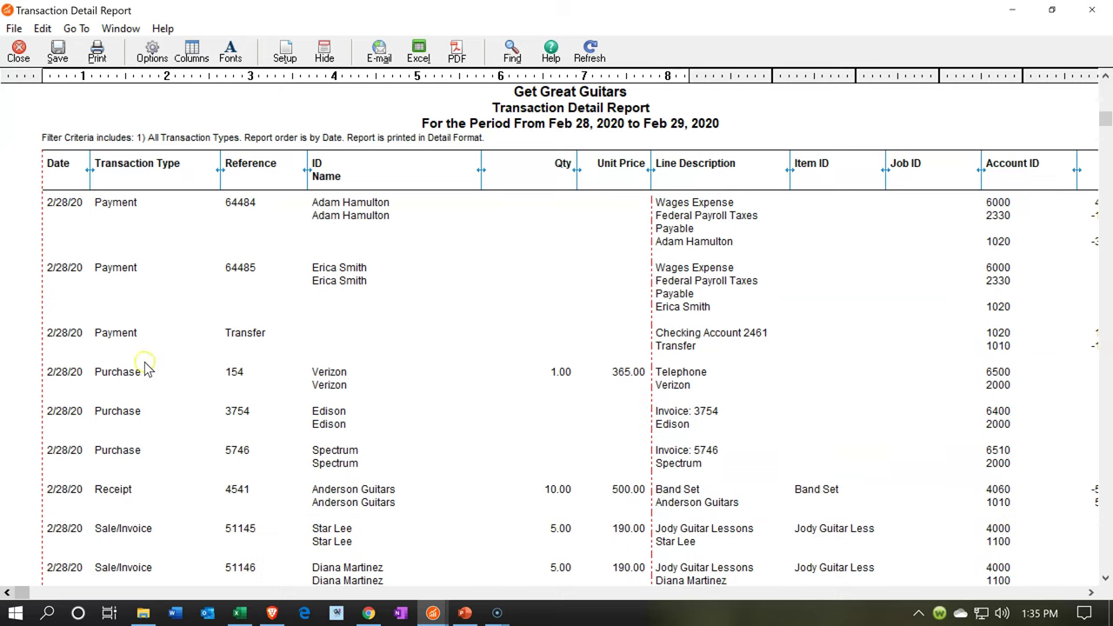
{"action": "scroll", "coordinate": [140, 391], "scroll_direction": "down", "scroll_amount": 2}
{"action": "scroll", "coordinate": [139, 392], "scroll_direction": "down", "scroll_amount": 4}
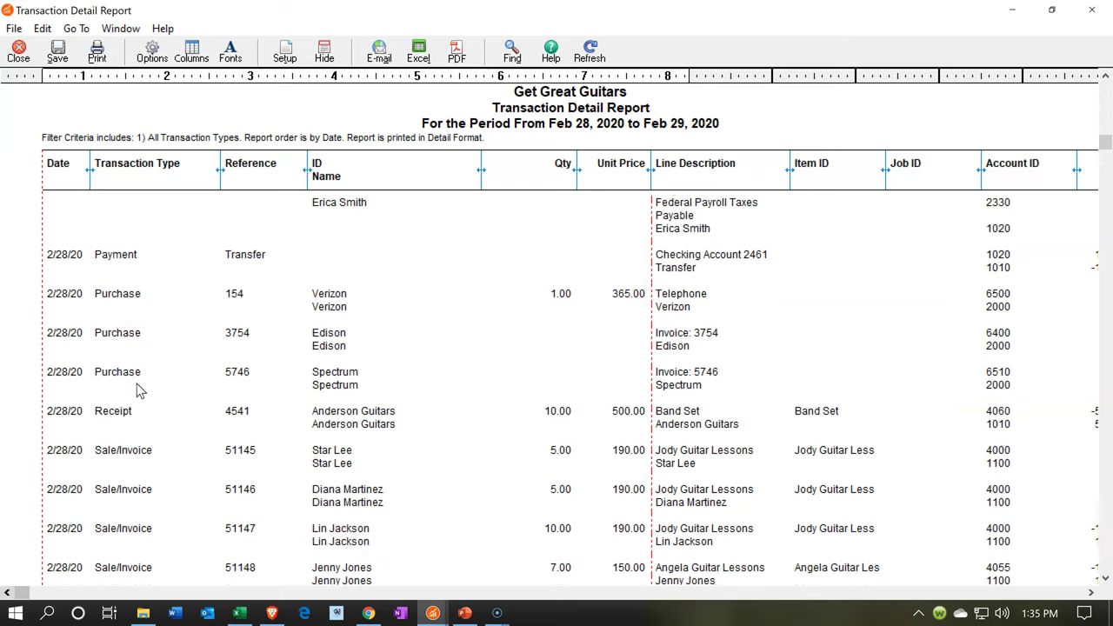
{"action": "scroll", "coordinate": [141, 392], "scroll_direction": "down", "scroll_amount": 1}
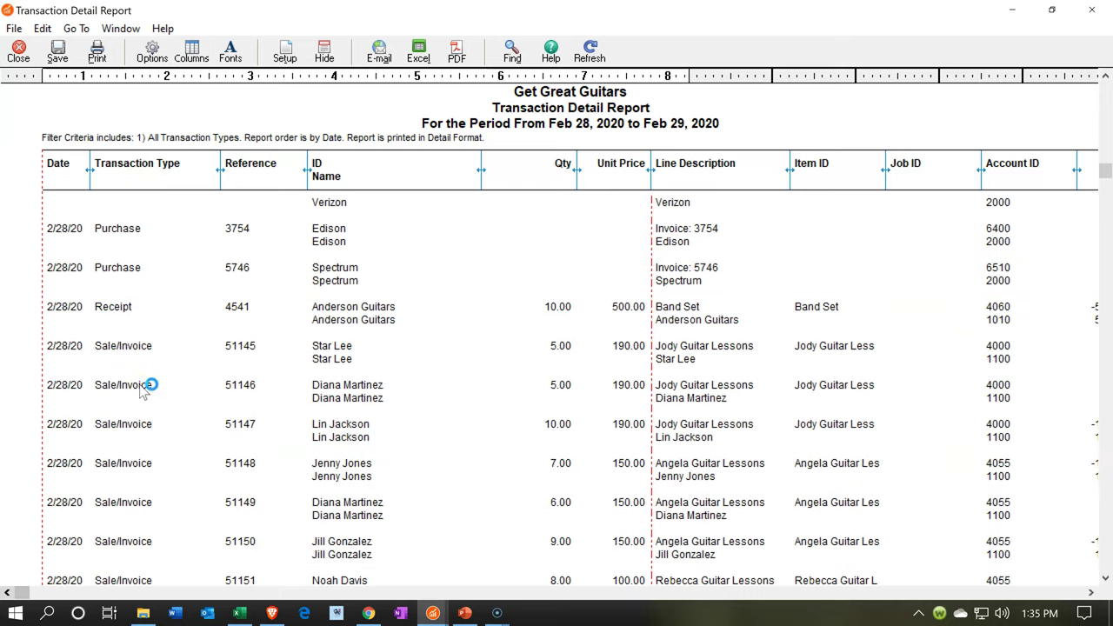
{"action": "scroll", "coordinate": [141, 392], "scroll_direction": "down", "scroll_amount": 1}
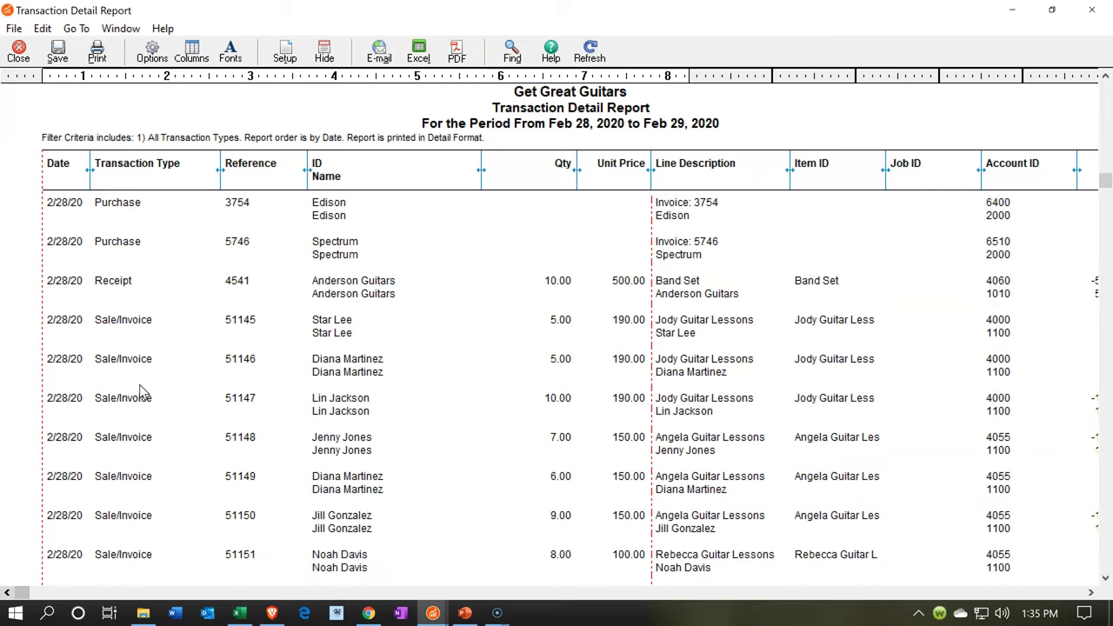
{"action": "scroll", "coordinate": [141, 391], "scroll_direction": "down", "scroll_amount": 3}
{"action": "scroll", "coordinate": [143, 490], "scroll_direction": "down", "scroll_amount": 4}
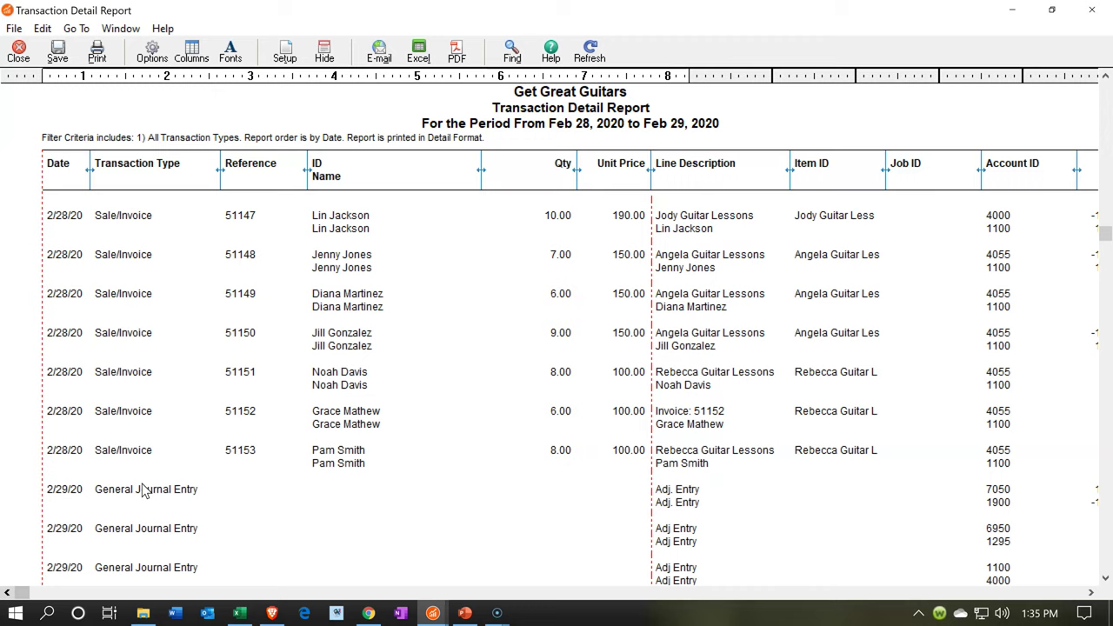
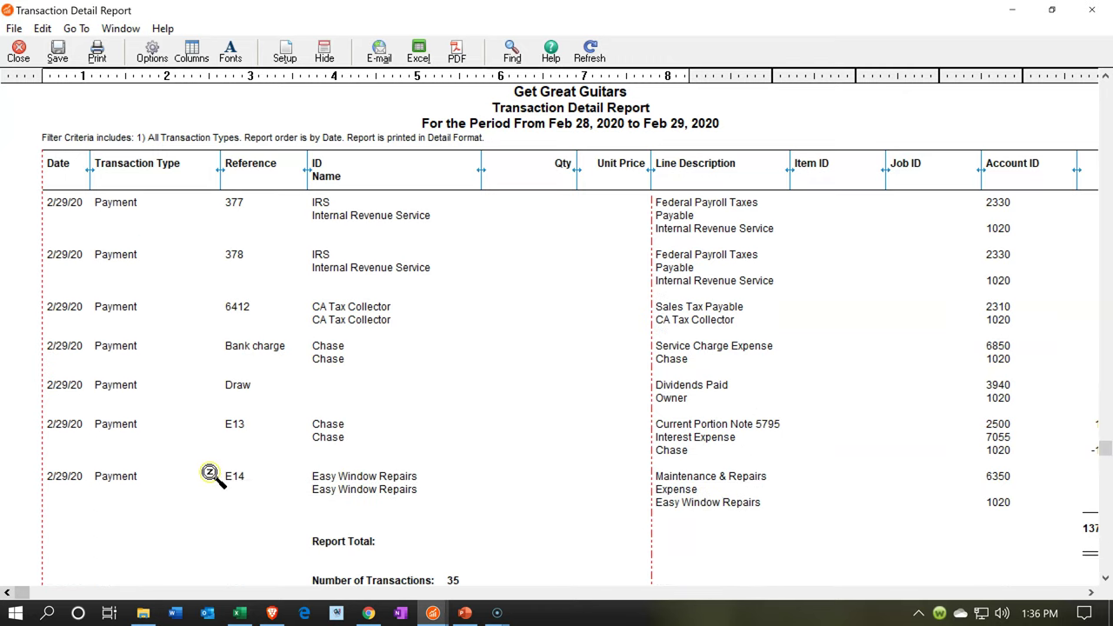
{"action": "scroll", "coordinate": [212, 475], "scroll_direction": "up", "scroll_amount": 10}
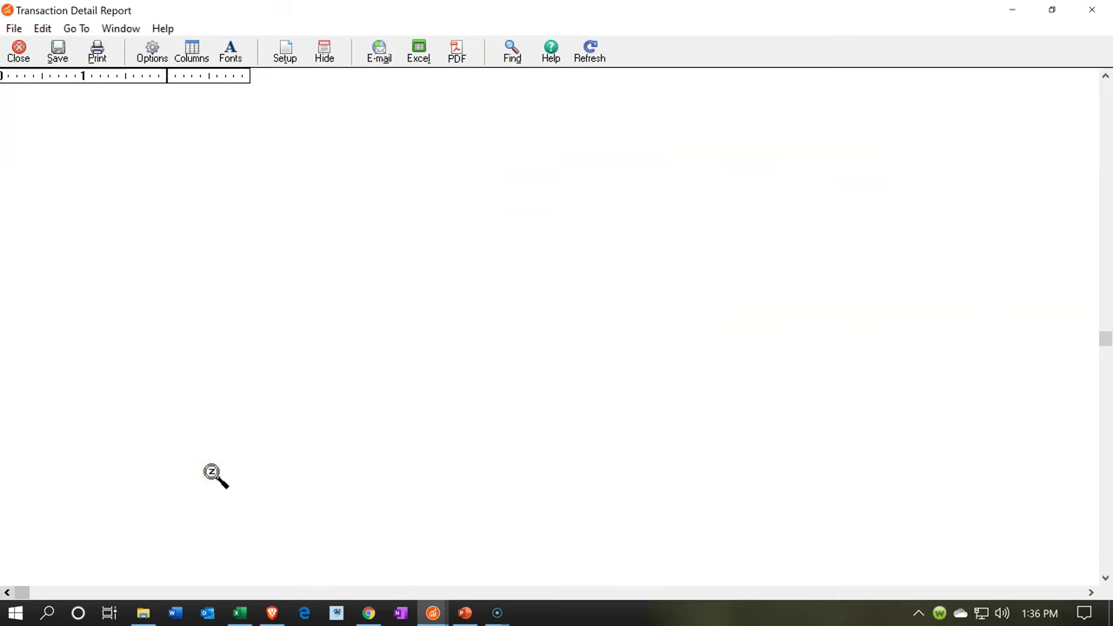
{"action": "scroll", "coordinate": [215, 475], "scroll_direction": "up", "scroll_amount": 10}
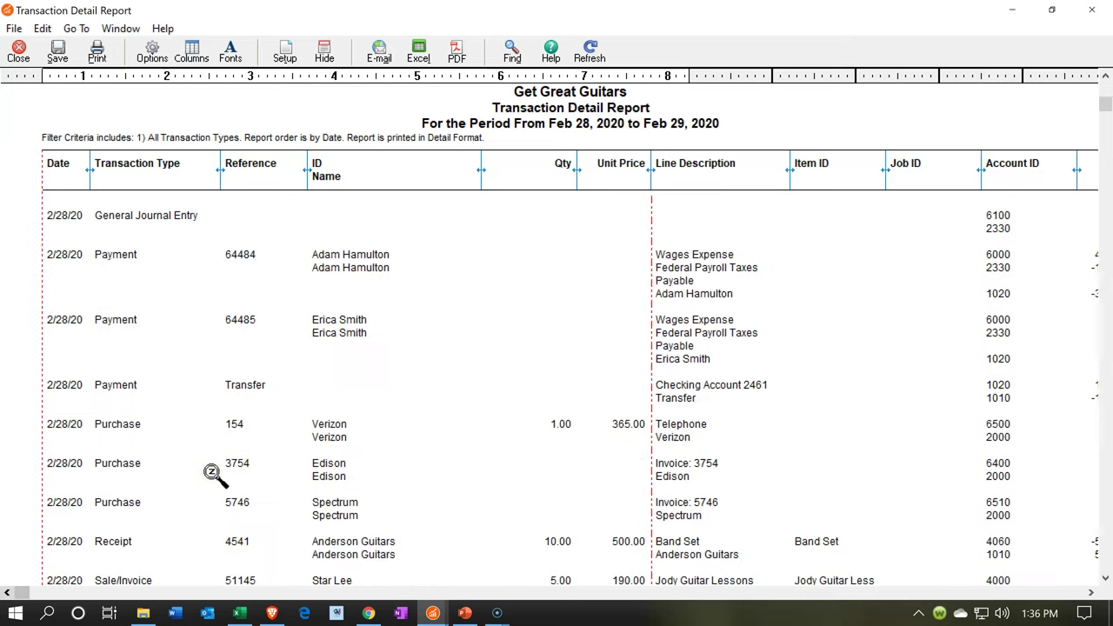
Step: Restrict the Transaction Detail Report to start on Feb 29, 2020 and include only General Journal Entry transactions
{"action": "left_click", "coordinate": [162, 45]}
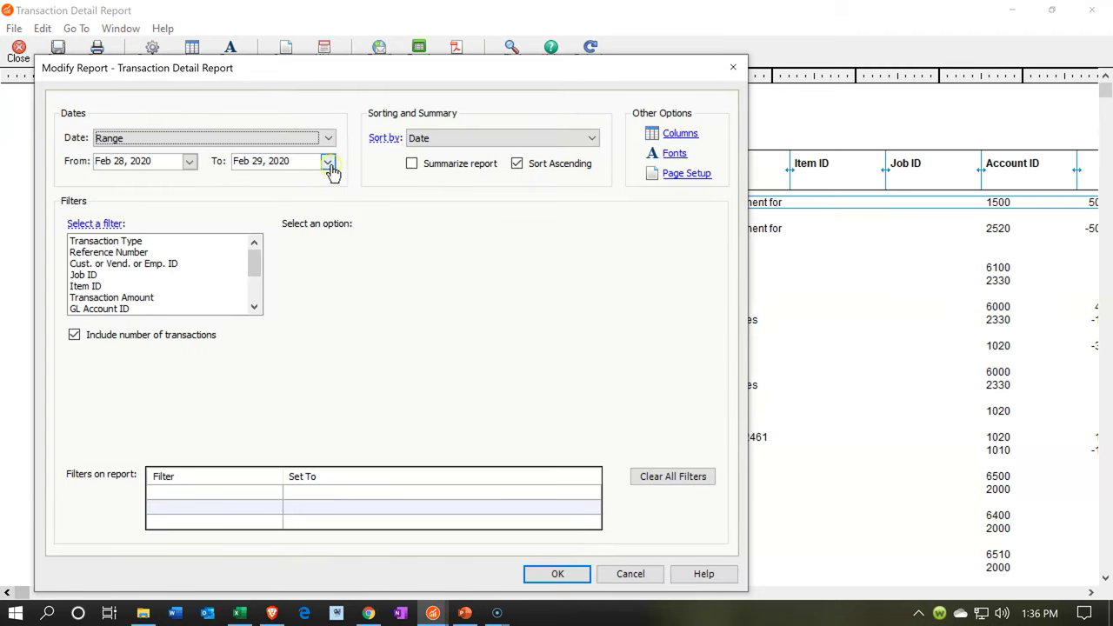
{"action": "left_click", "coordinate": [188, 161]}
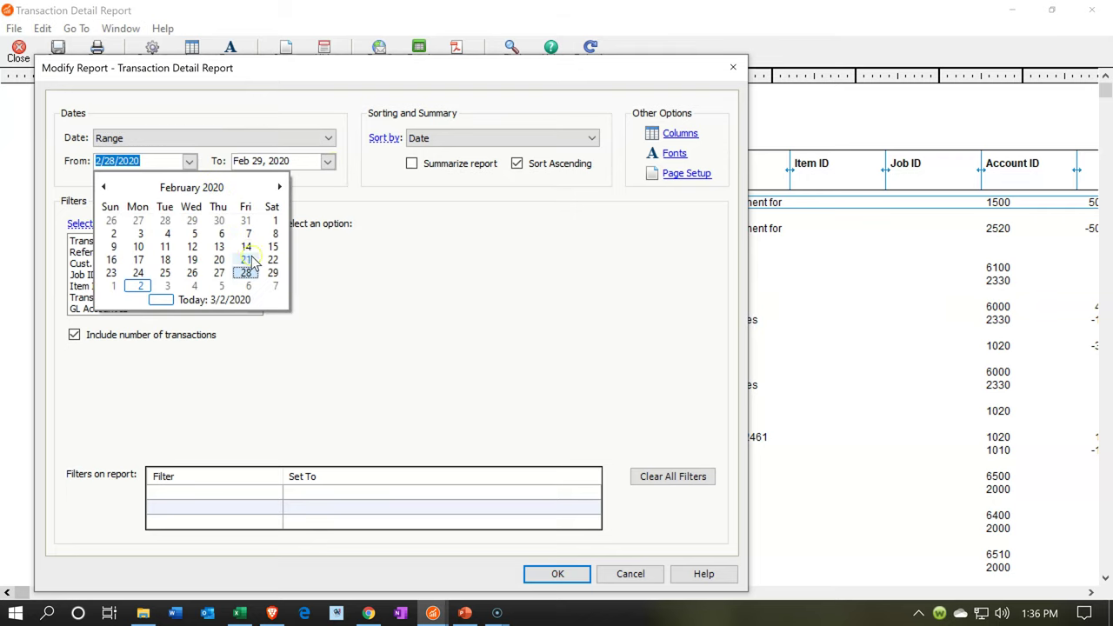
{"action": "left_click", "coordinate": [272, 275]}
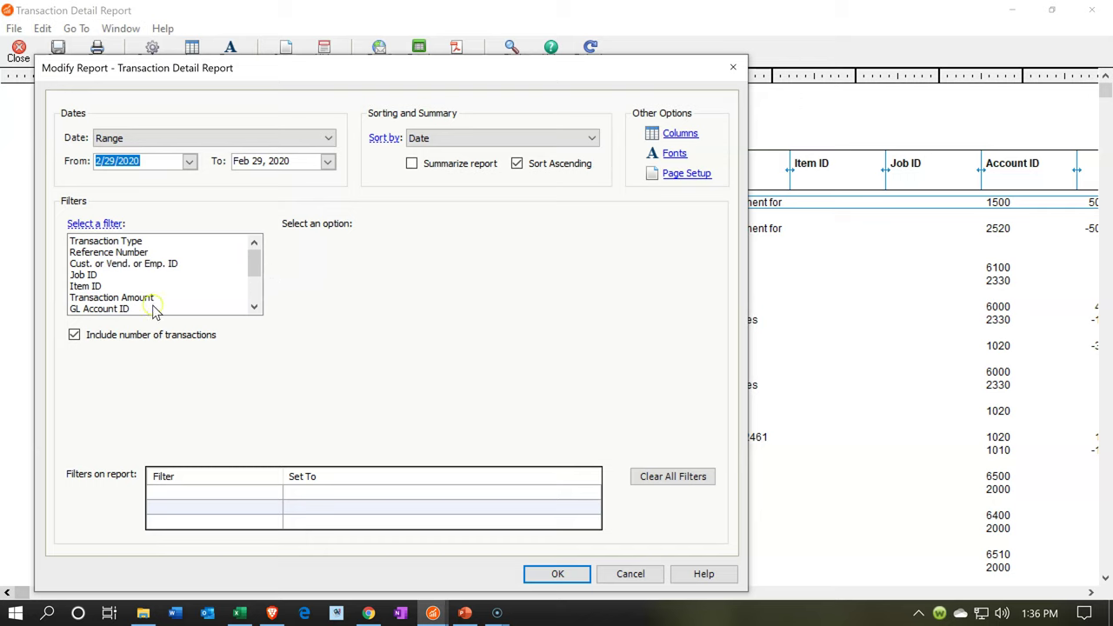
{"action": "left_click", "coordinate": [161, 244]}
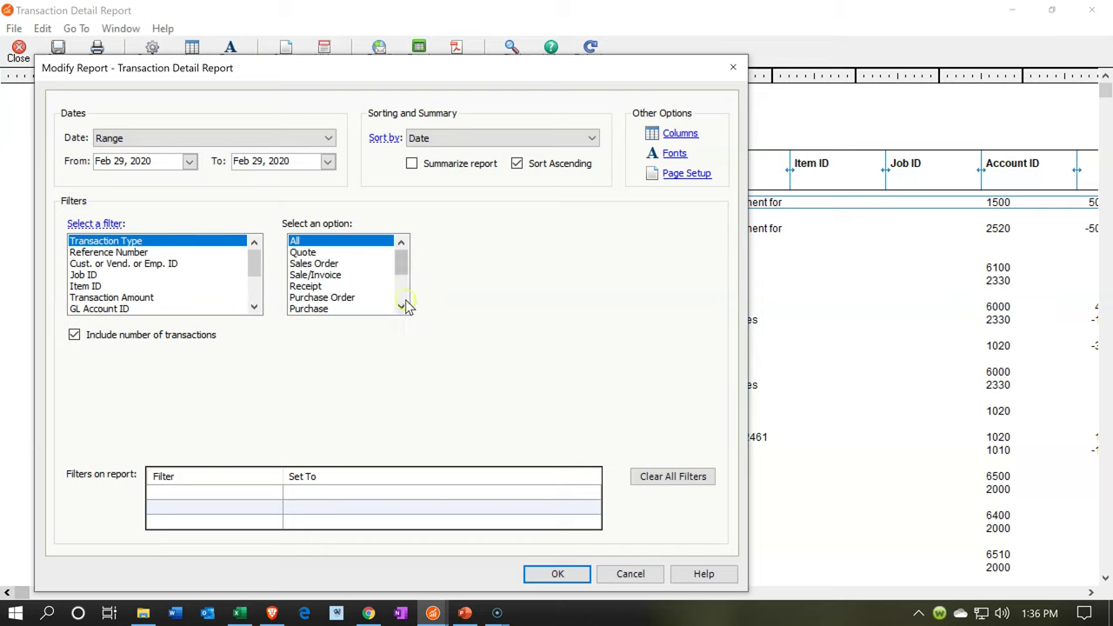
{"action": "left_click", "coordinate": [401, 307]}
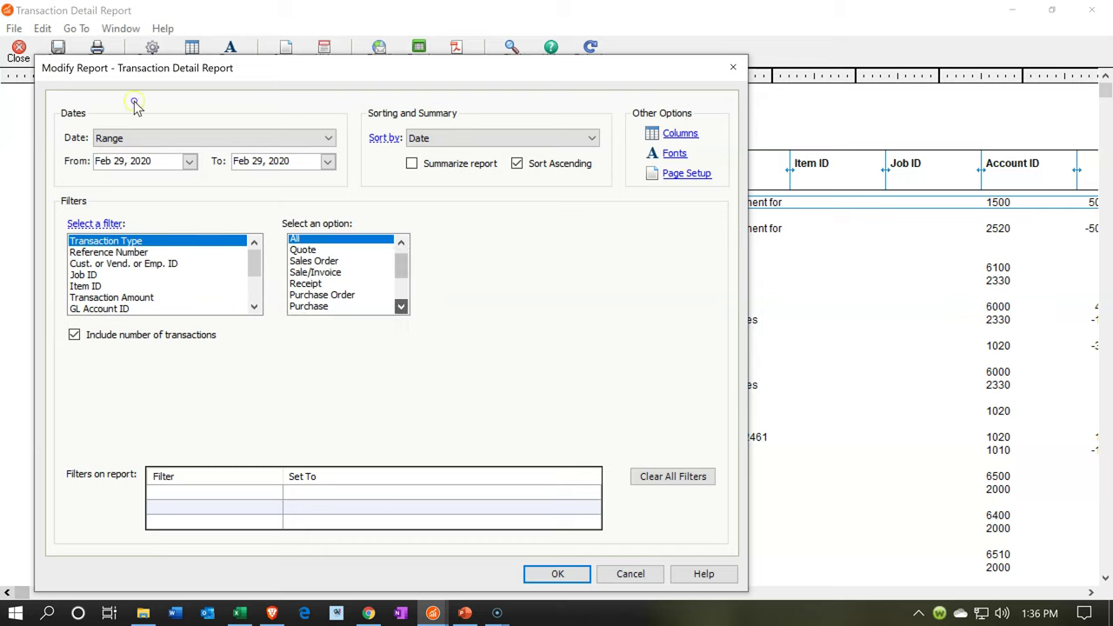
{"action": "left_click", "coordinate": [401, 306]}
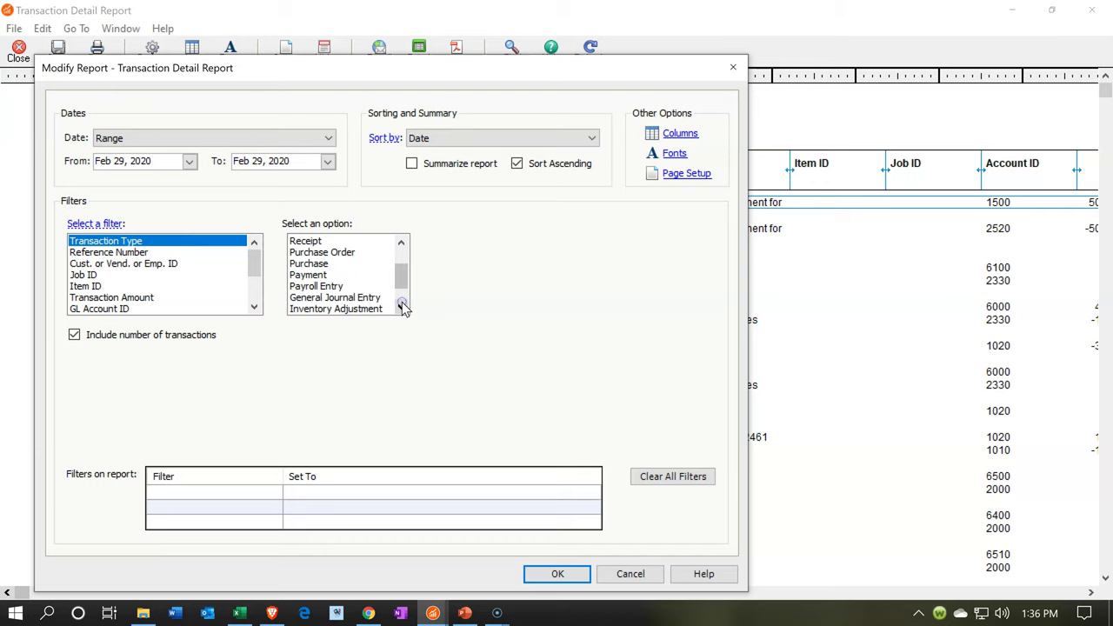
{"action": "left_click", "coordinate": [369, 298]}
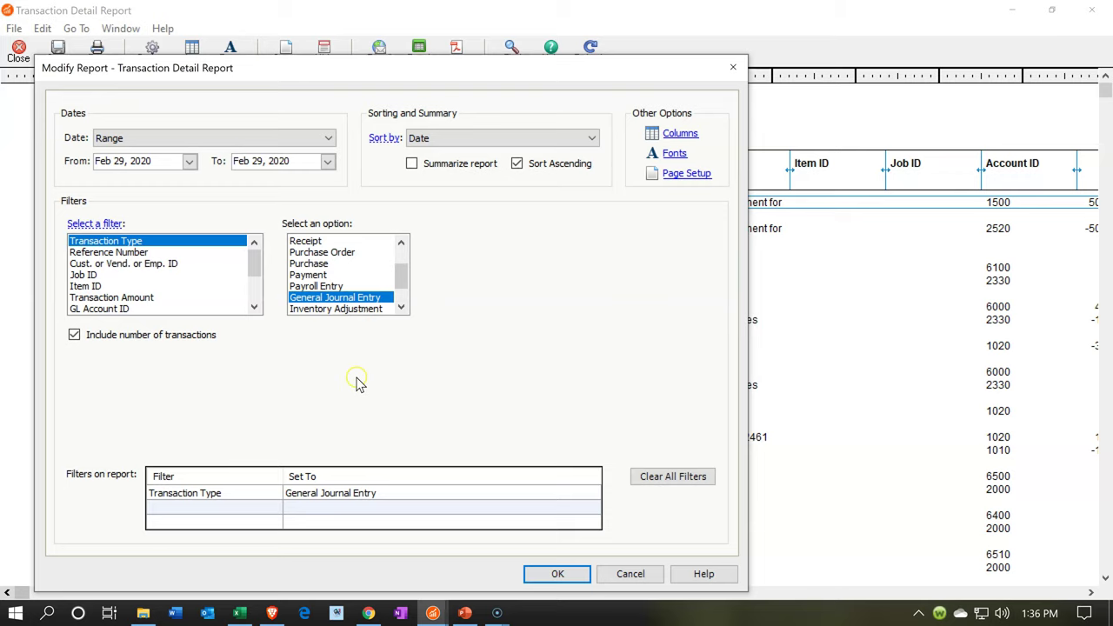
{"action": "left_click", "coordinate": [568, 577]}
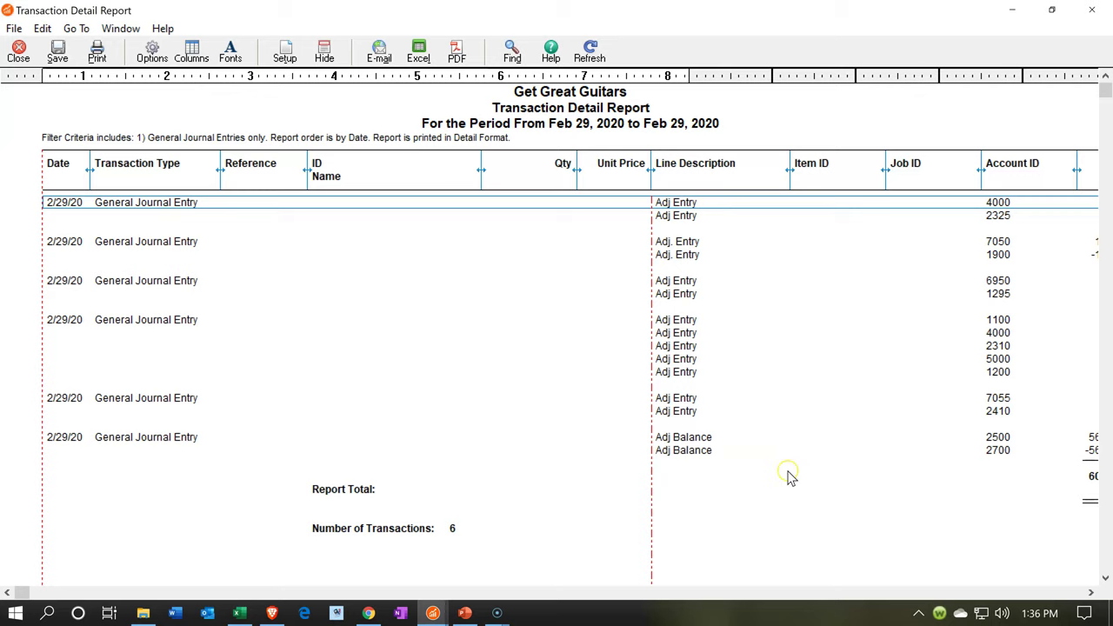
Step: Examine the account IDs and amounts of the Feb 29 adjusting journal entries
{"action": "left_click", "coordinate": [1092, 594]}
{"action": "left_click", "coordinate": [1092, 594]}
{"action": "left_click", "coordinate": [1092, 595]}
{"action": "left_click", "coordinate": [1092, 597]}
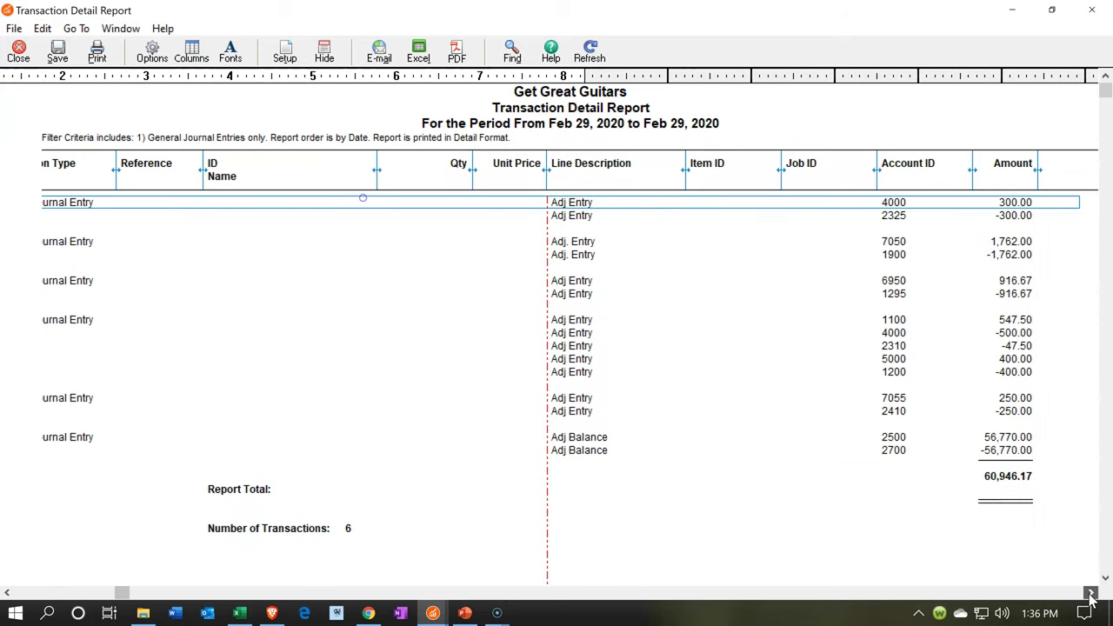
{"action": "left_click", "coordinate": [1092, 596]}
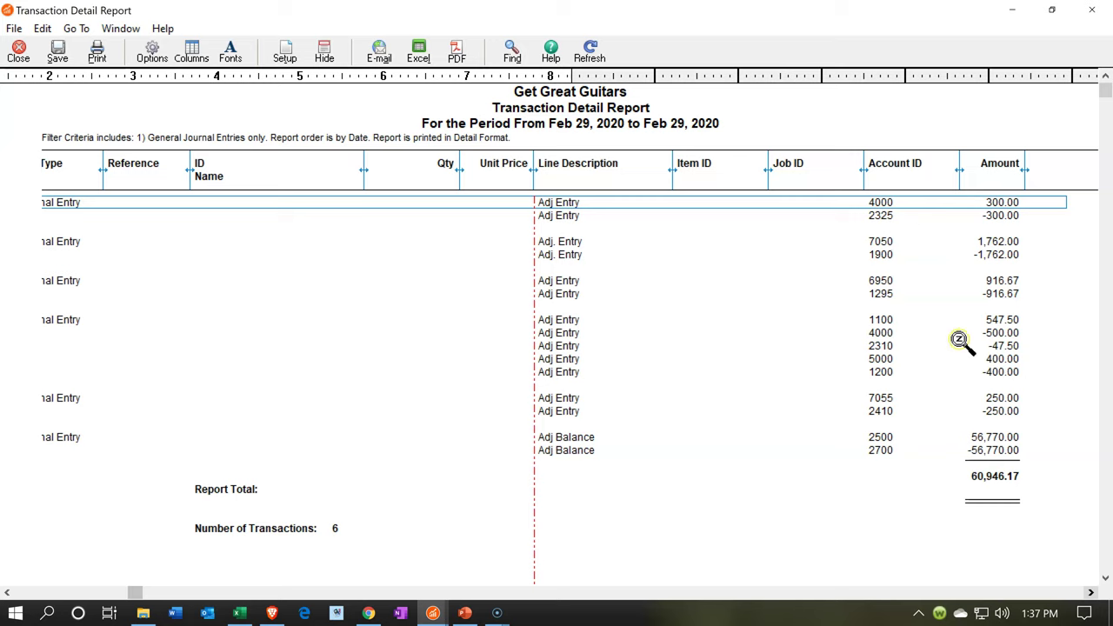
{"action": "left_click", "coordinate": [137, 592]}
{"action": "left_click_drag", "start_coordinate": [138, 592], "coordinate": [9, 578]}
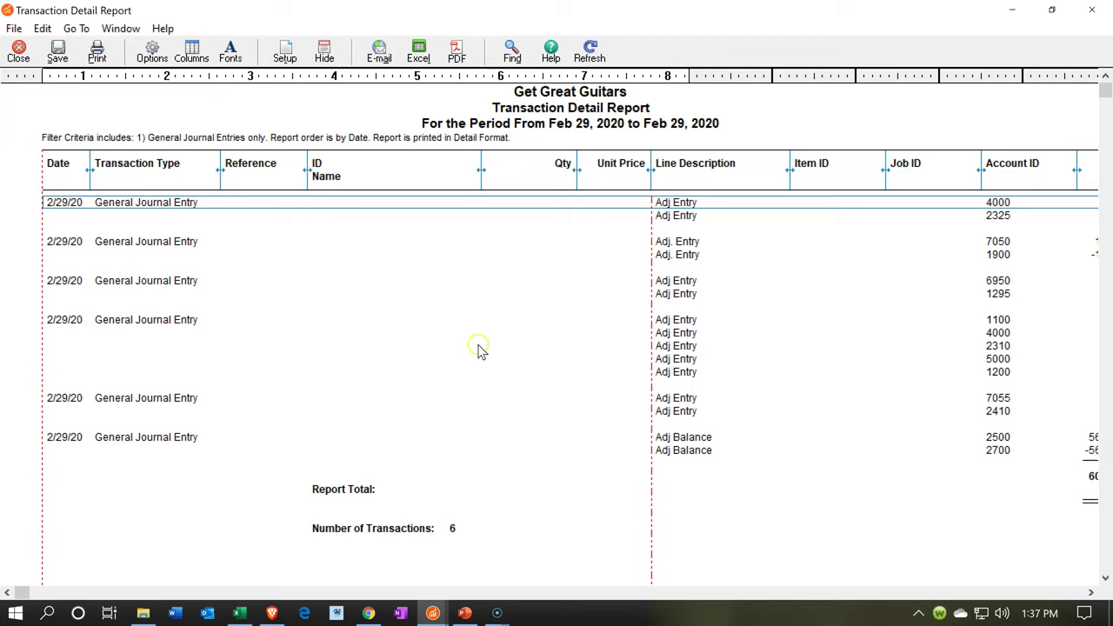
Step: Return to the report selection window and generate another Transaction Detail Report from the General Ledger reports
{"action": "left_click", "coordinate": [435, 616]}
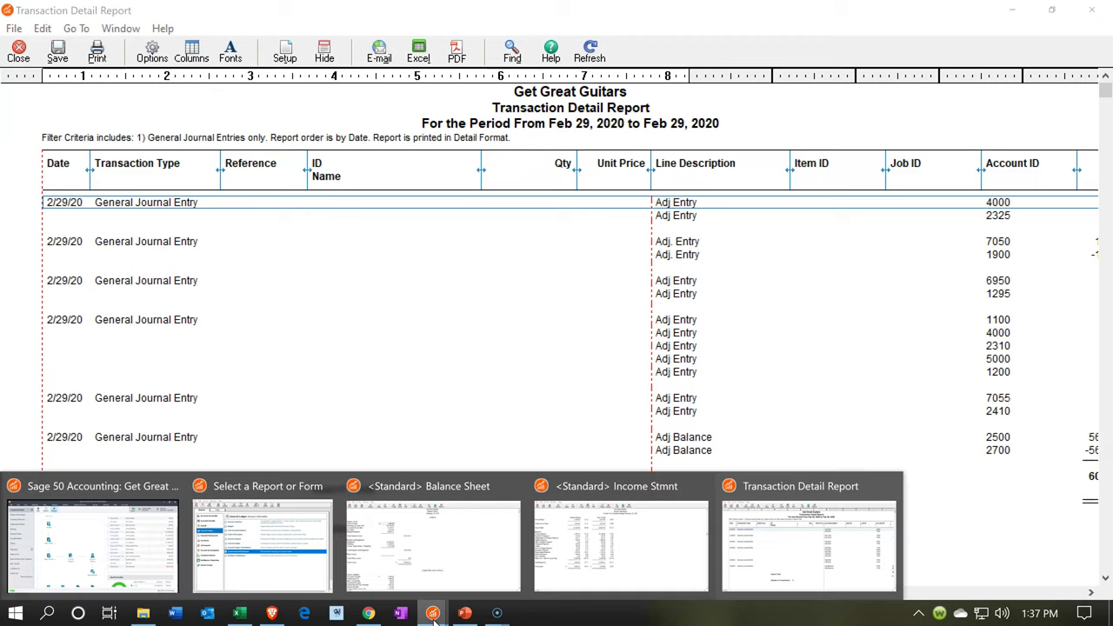
{"action": "left_click", "coordinate": [280, 567]}
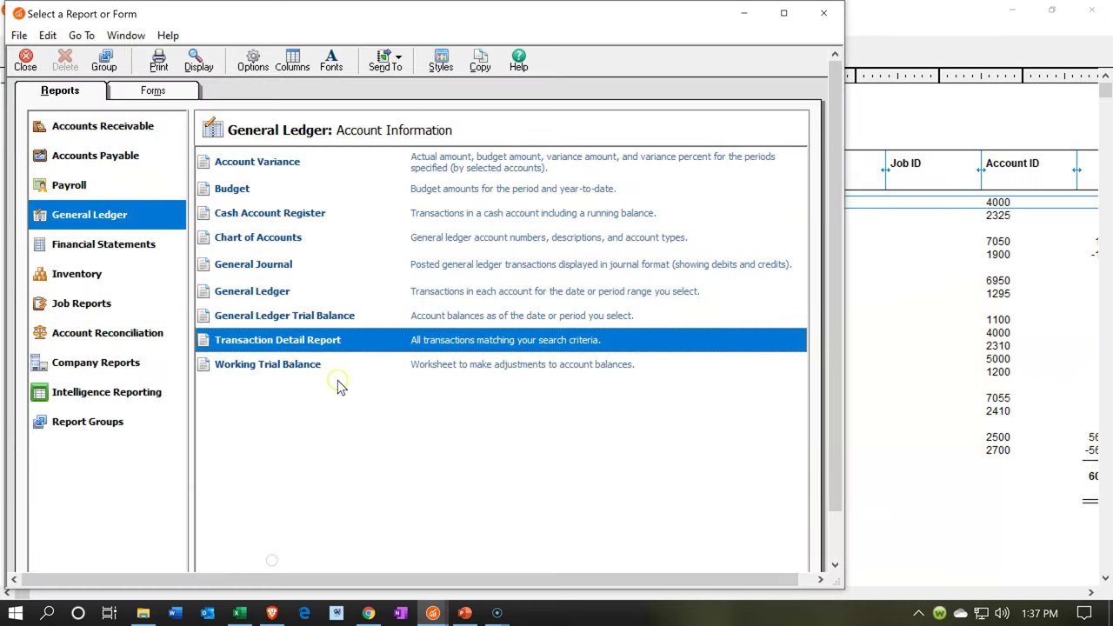
{"action": "double_click", "coordinate": [278, 343]}
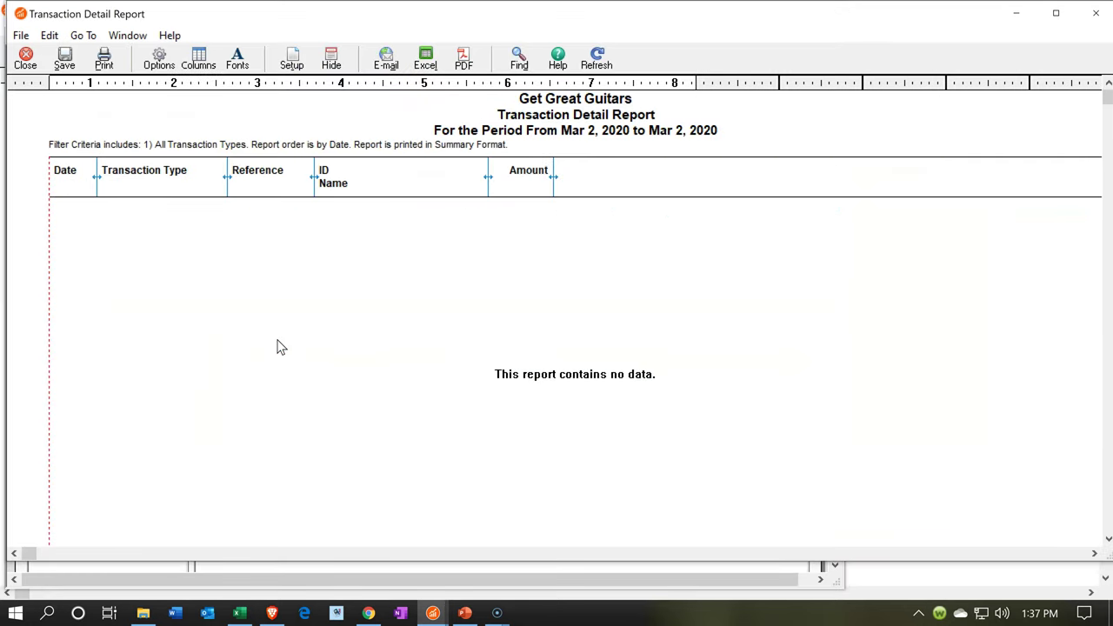
Step: Set the new Transaction Detail Report's date range to Mar 1, 2020 through Mar 1, 2020
{"action": "left_click", "coordinate": [162, 69]}
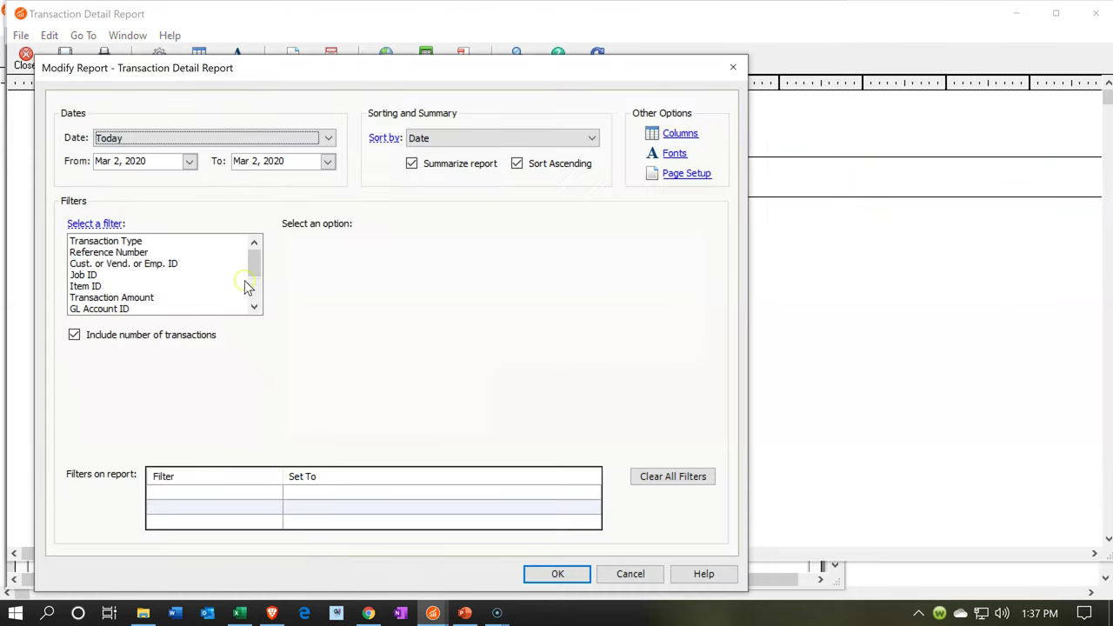
{"action": "left_click", "coordinate": [189, 161]}
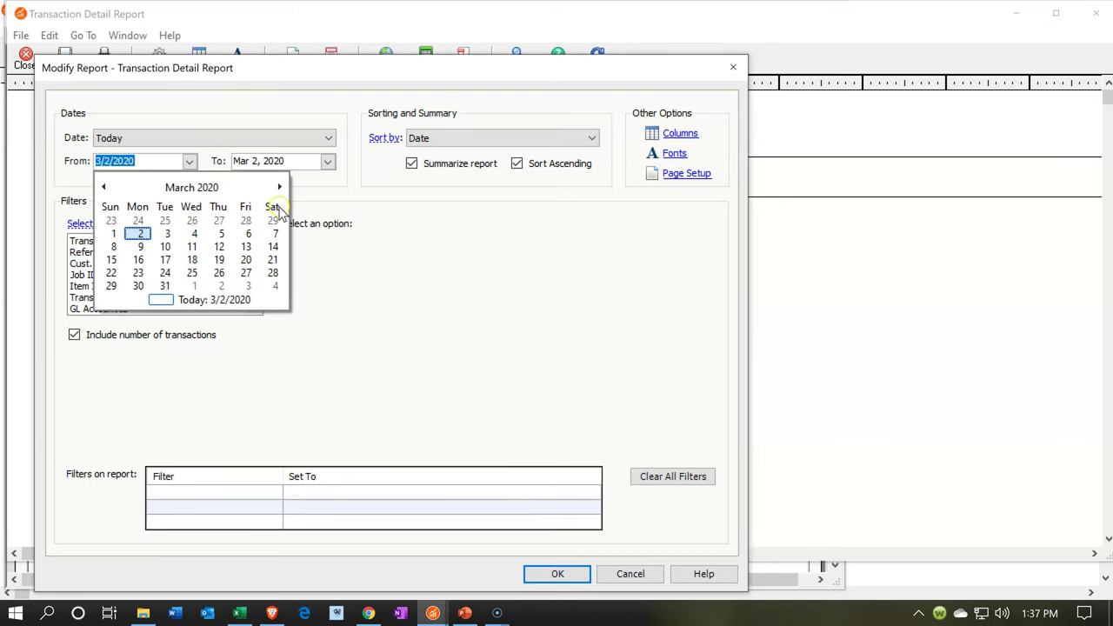
{"action": "left_click", "coordinate": [113, 233]}
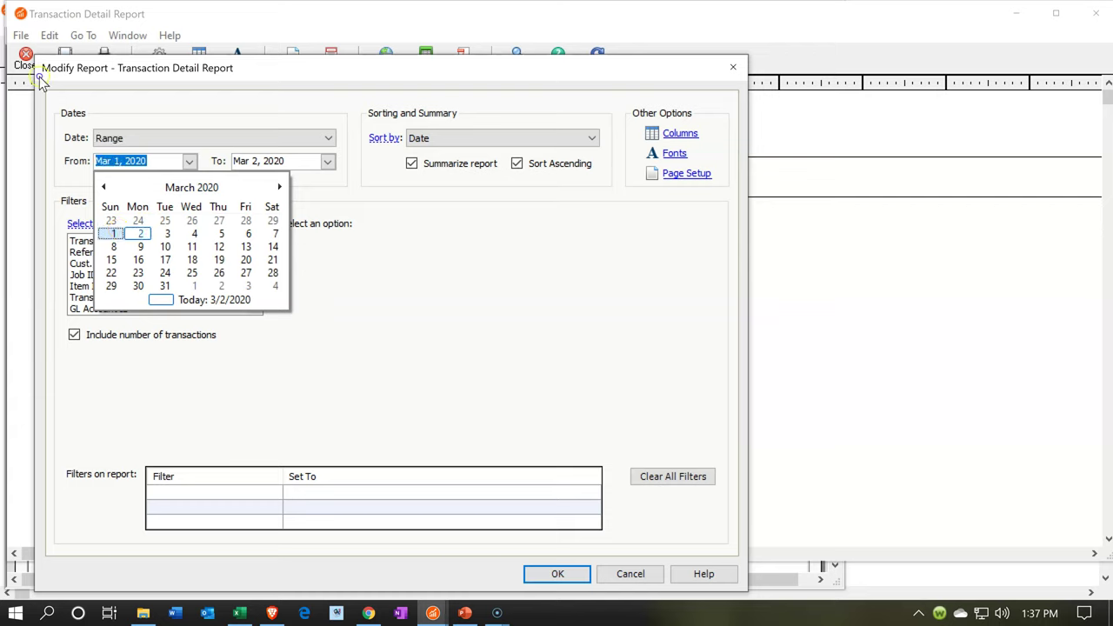
{"action": "left_click", "coordinate": [39, 78]}
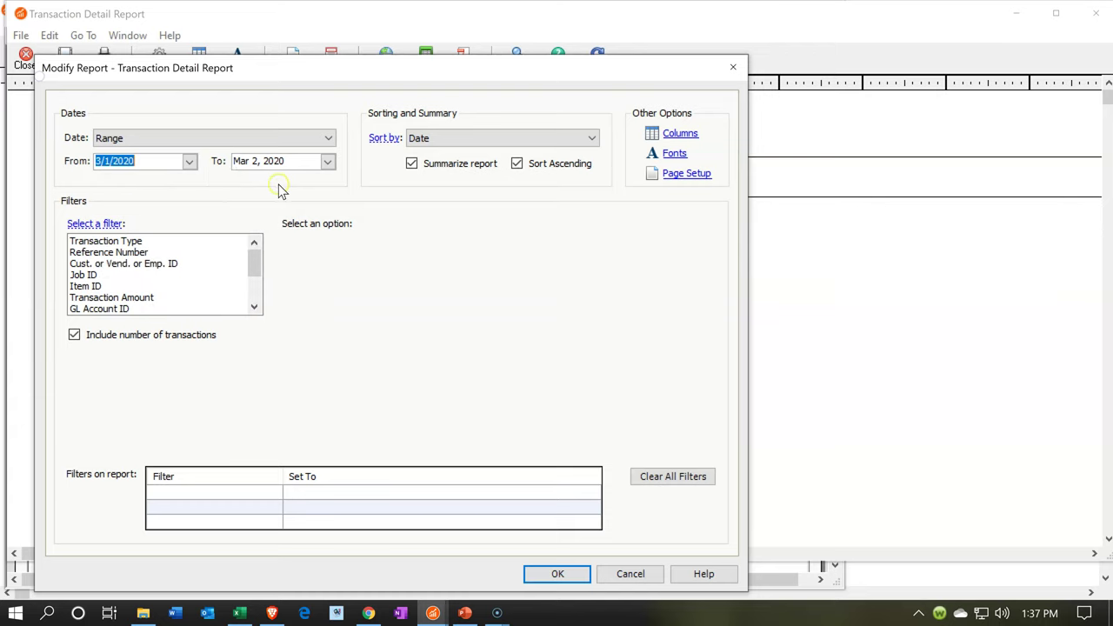
{"action": "left_click", "coordinate": [327, 164]}
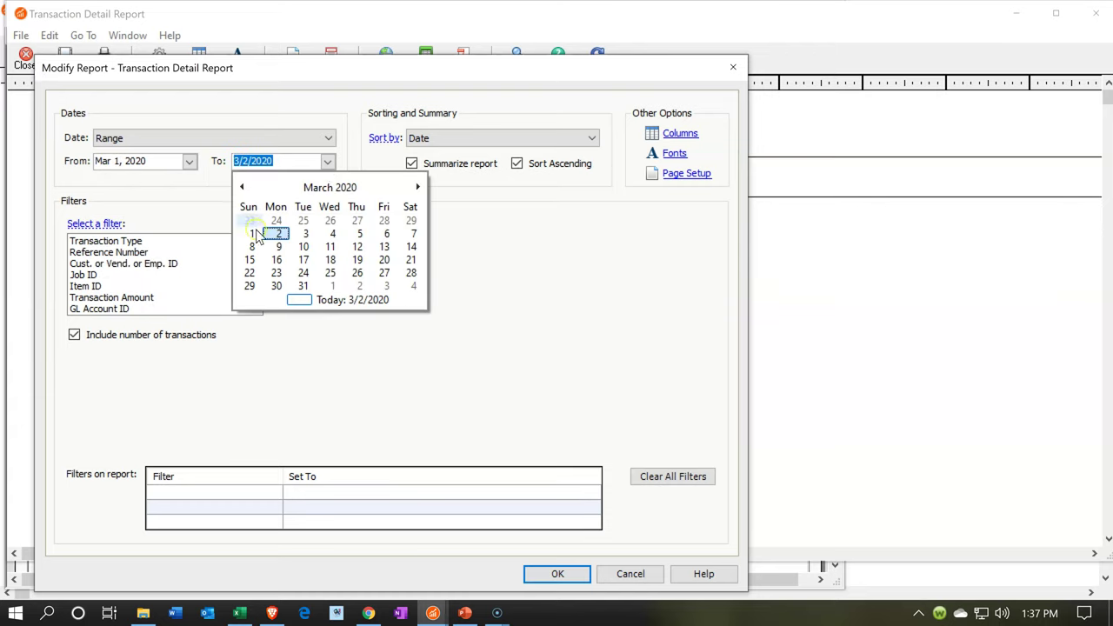
{"action": "left_click", "coordinate": [252, 235]}
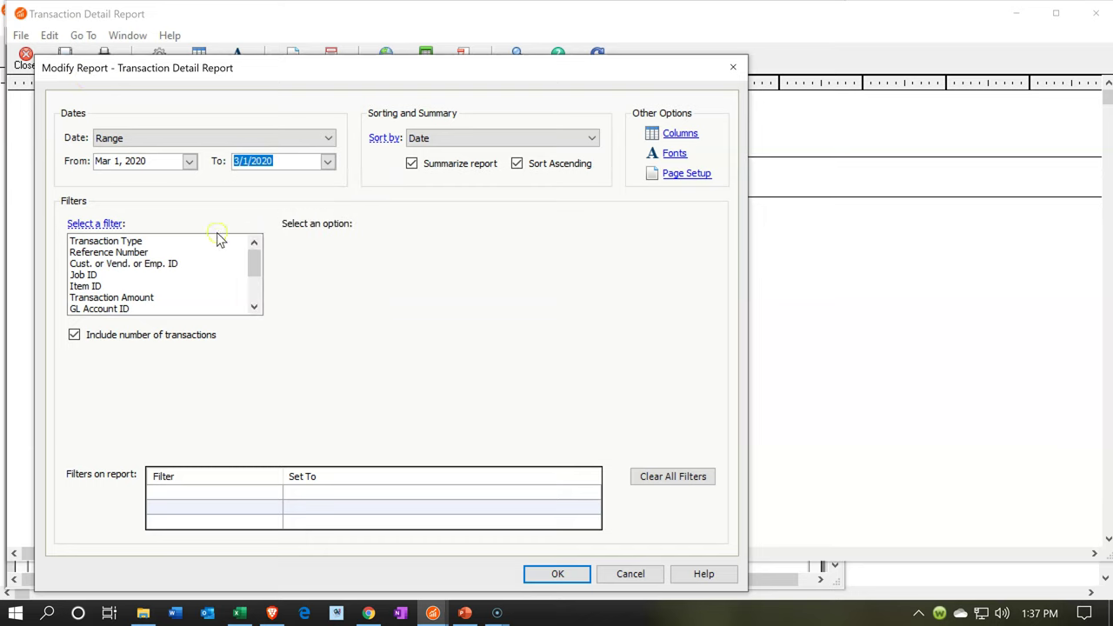
Step: Filter the new report by transaction type, choosing General Journal Entry
{"action": "left_click", "coordinate": [165, 242]}
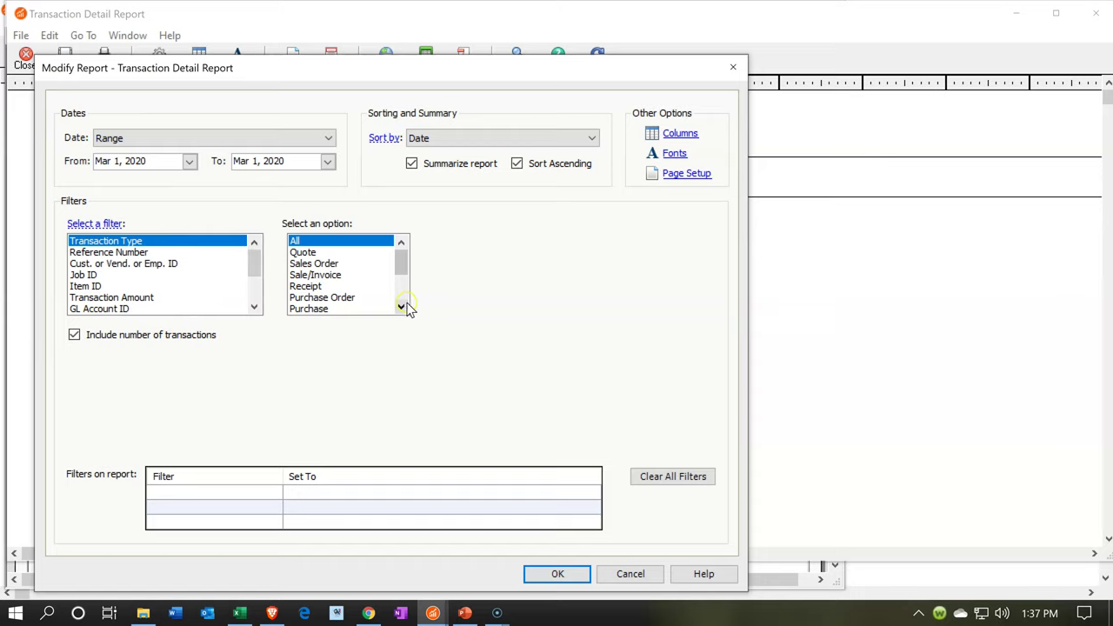
{"action": "left_click_drag", "start_coordinate": [402, 309], "coordinate": [402, 309]}
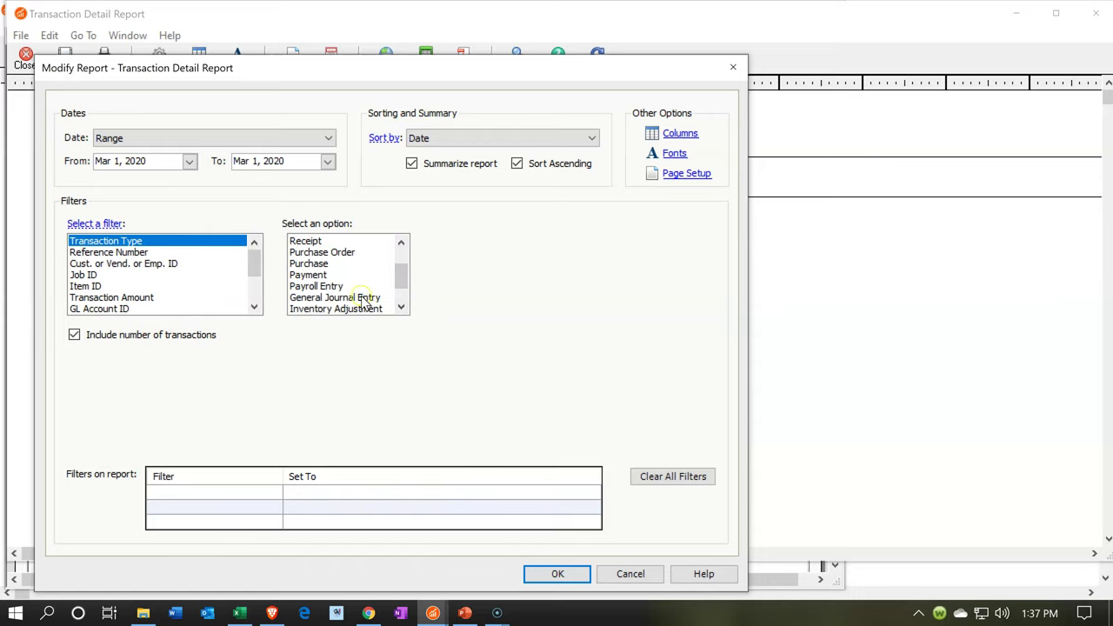
{"action": "left_click", "coordinate": [364, 298]}
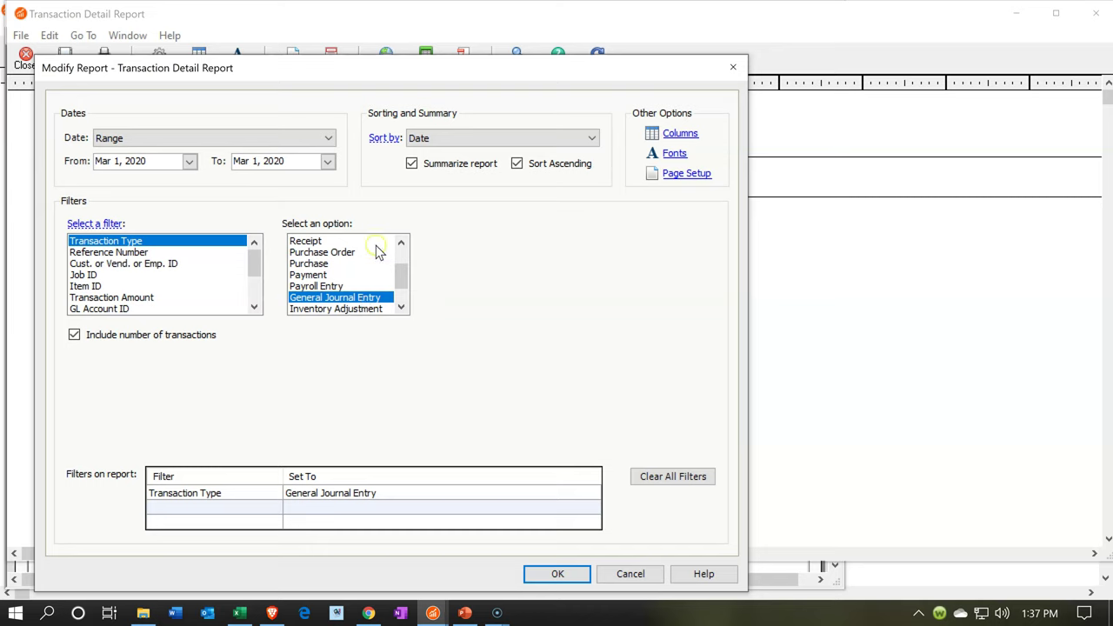
Step: Turn off summarizing, generate the Mar 1, 2020 Transaction Detail Report, and maximize it to view the account and amount columns
{"action": "left_click", "coordinate": [416, 163]}
{"action": "left_click", "coordinate": [558, 573]}
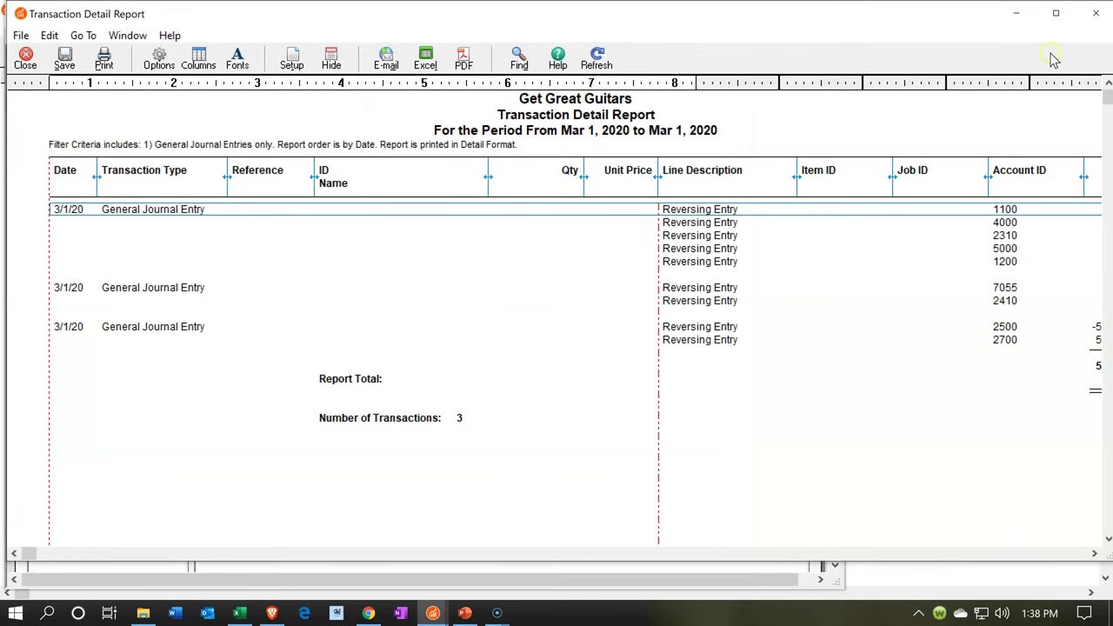
{"action": "left_click", "coordinate": [1056, 13]}
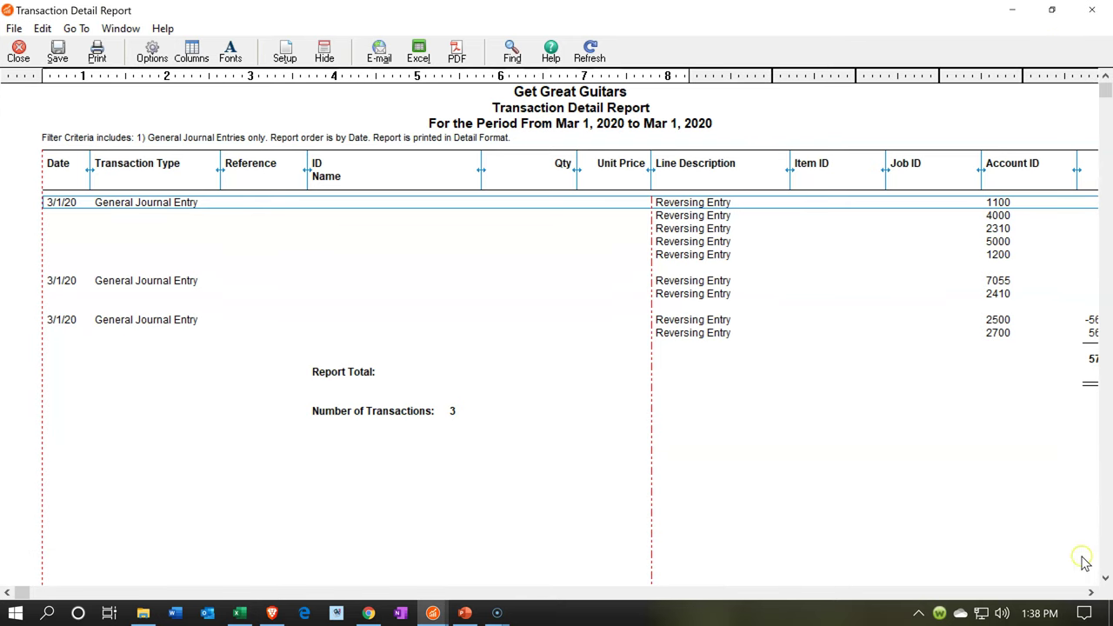
{"action": "left_click", "coordinate": [1090, 592]}
{"action": "left_click", "coordinate": [1090, 592]}
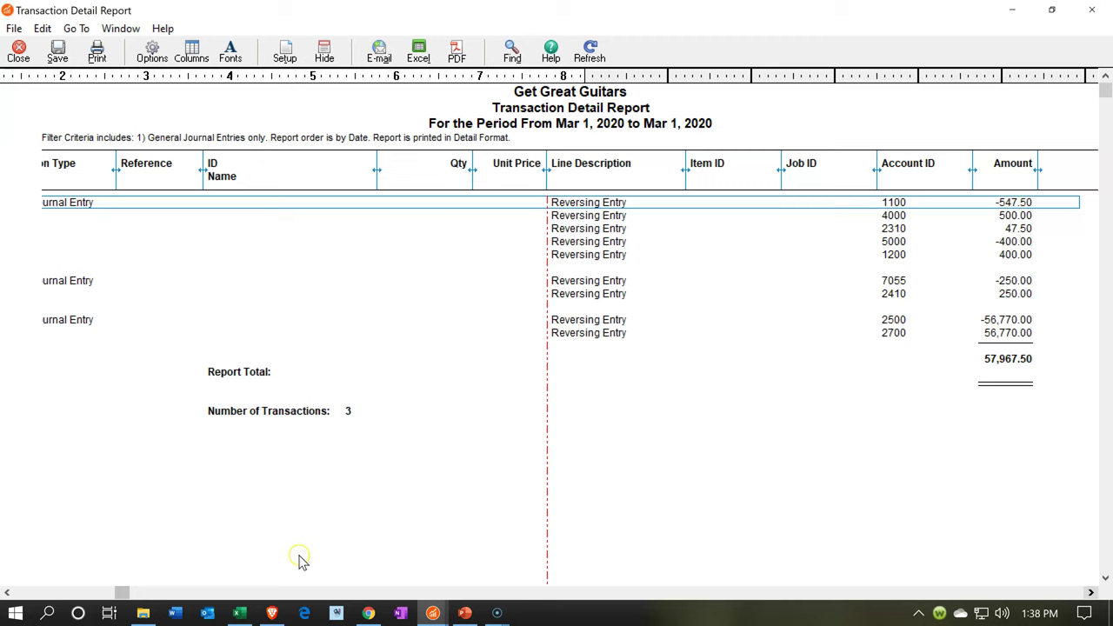
Step: Switch to the February 29, 2020 Balance Sheet and print all its pages with CutePDF Writer
{"action": "left_click", "coordinate": [433, 614]}
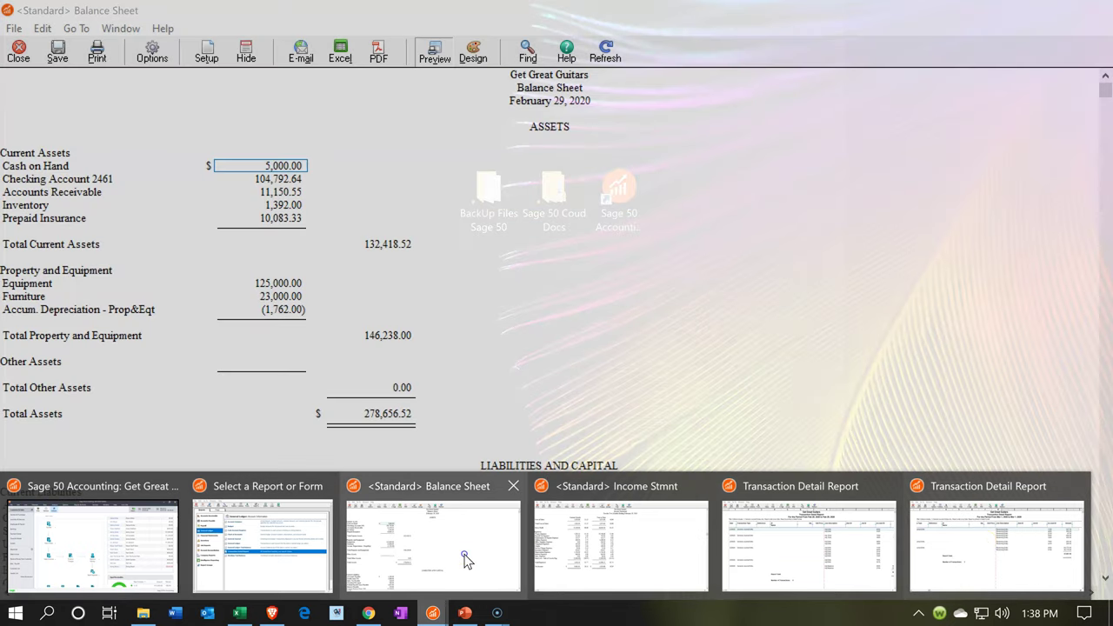
{"action": "left_click", "coordinate": [464, 558]}
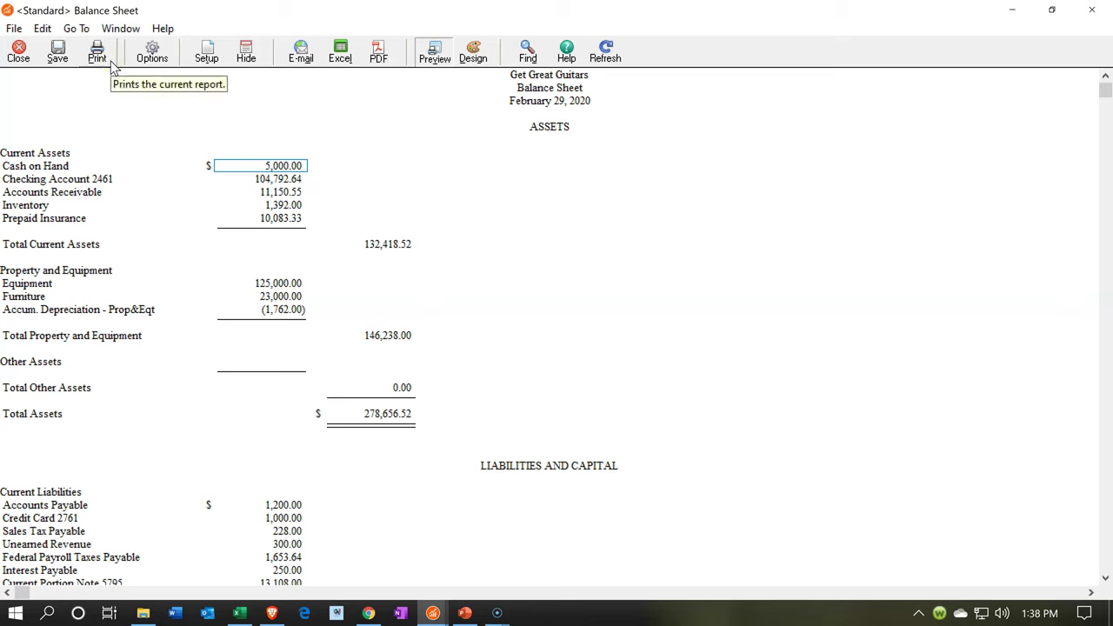
{"action": "left_click", "coordinate": [369, 43]}
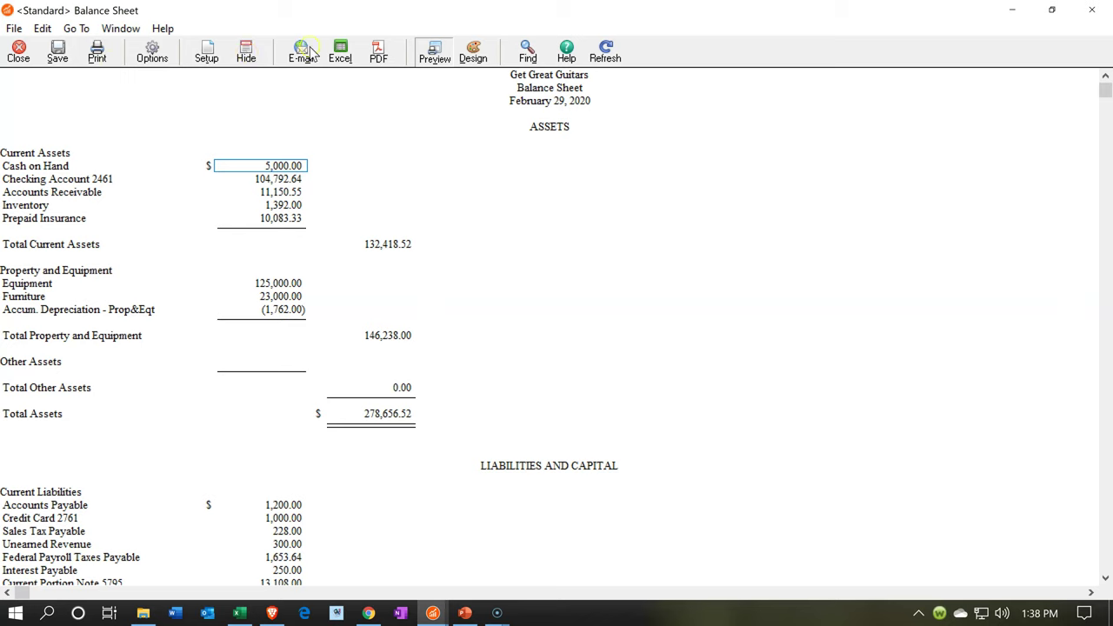
{"action": "left_click", "coordinate": [97, 52]}
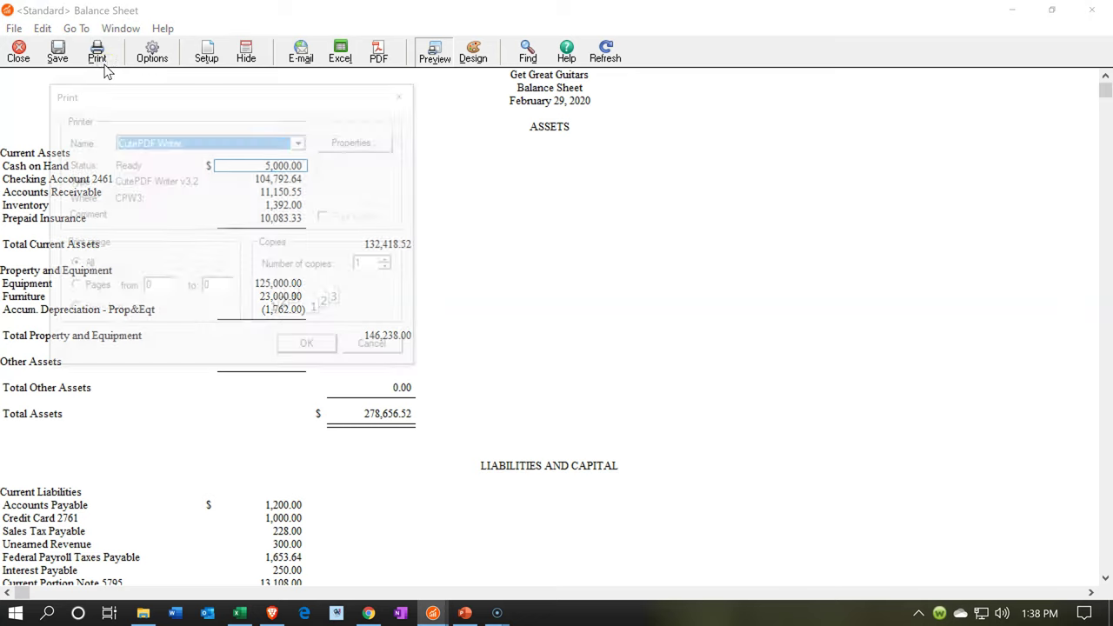
{"action": "left_click_drag", "start_coordinate": [185, 88], "coordinate": [625, 132]}
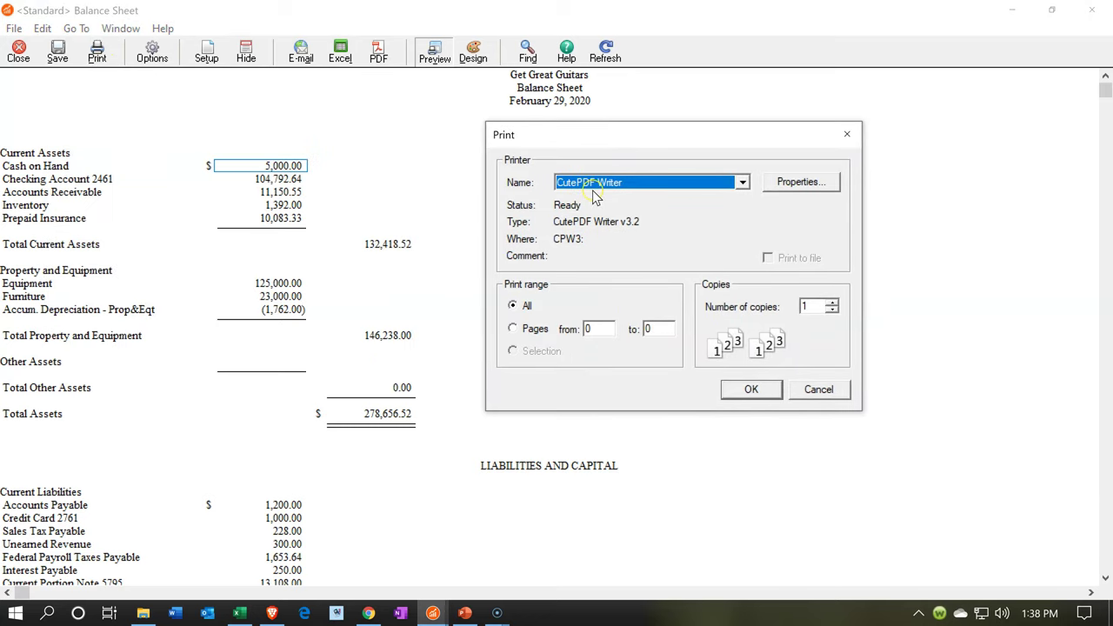
{"action": "left_click", "coordinate": [752, 389]}
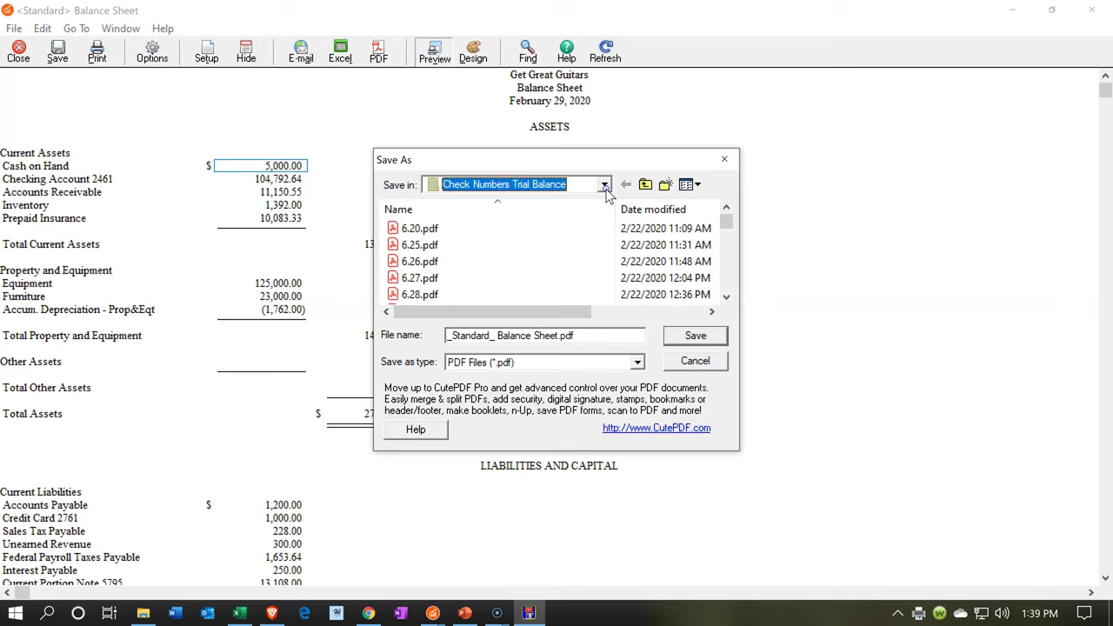
Step: Set the PDF's save location to the Sage 50 Coud Docs folder on the Desktop
{"action": "left_click", "coordinate": [604, 186]}
{"action": "left_click", "coordinate": [604, 186]}
{"action": "left_click", "coordinate": [604, 186]}
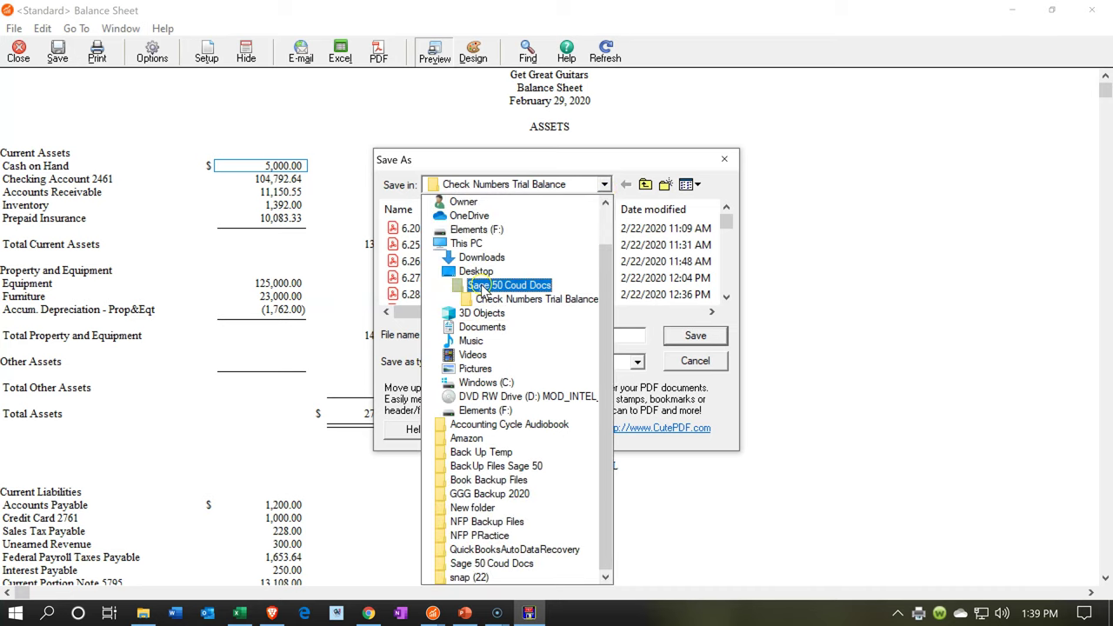
{"action": "left_click", "coordinate": [484, 287]}
{"action": "scroll", "coordinate": [493, 282], "scroll_direction": "down", "scroll_amount": 1}
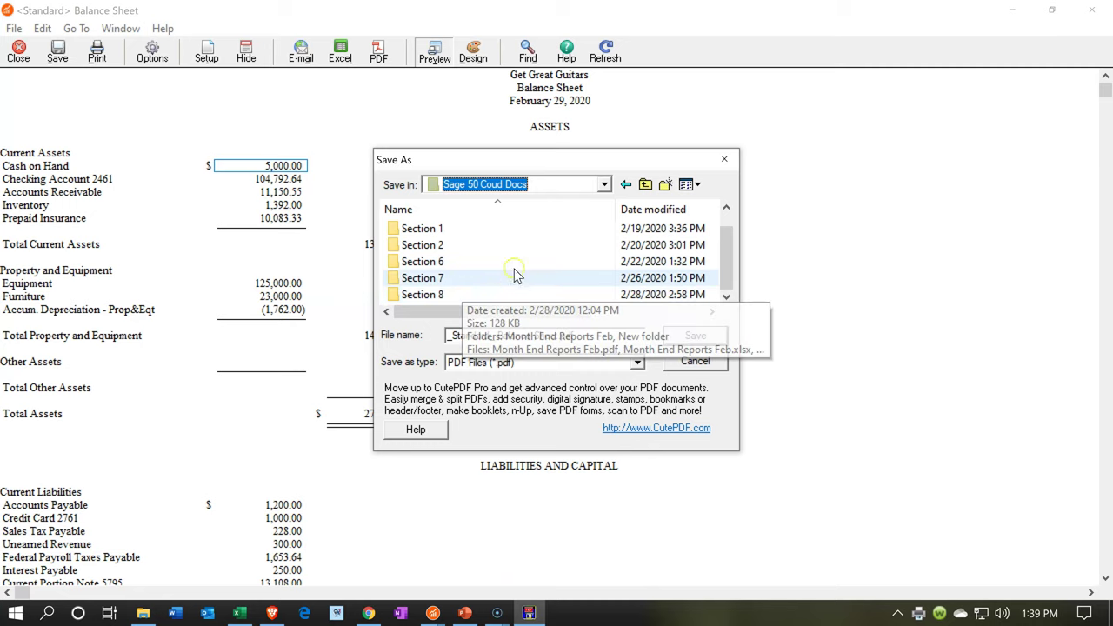
Step: Create a new folder named Section 10 and save the balance sheet in it as _Standard_ Balance Sheet.pdf
{"action": "right_click", "coordinate": [531, 266]}
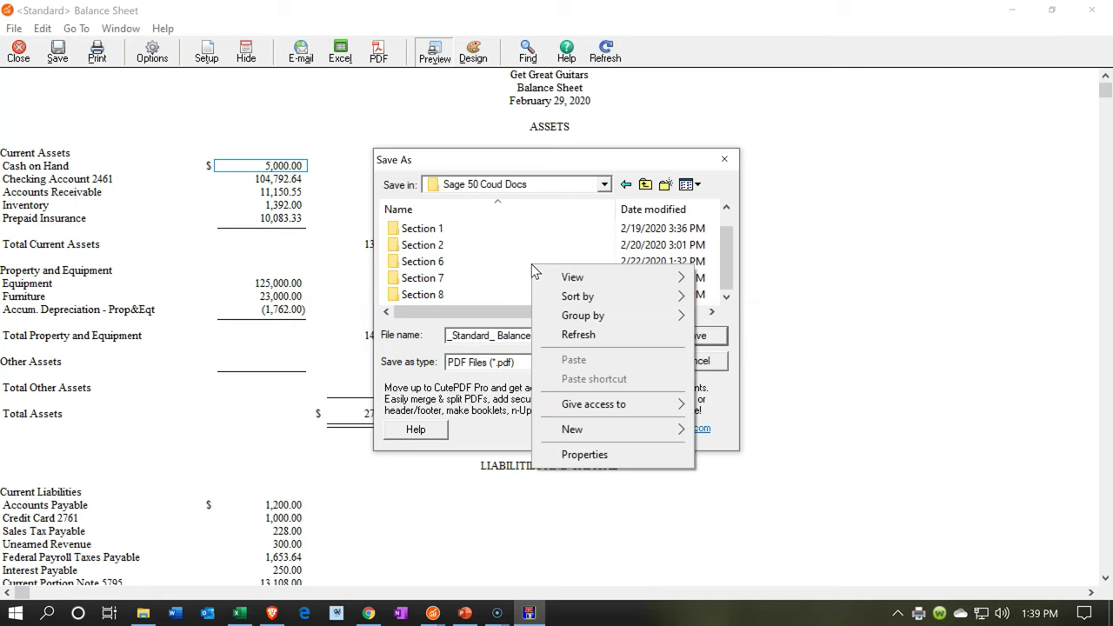
{"action": "mouse_move", "coordinate": [687, 430]}
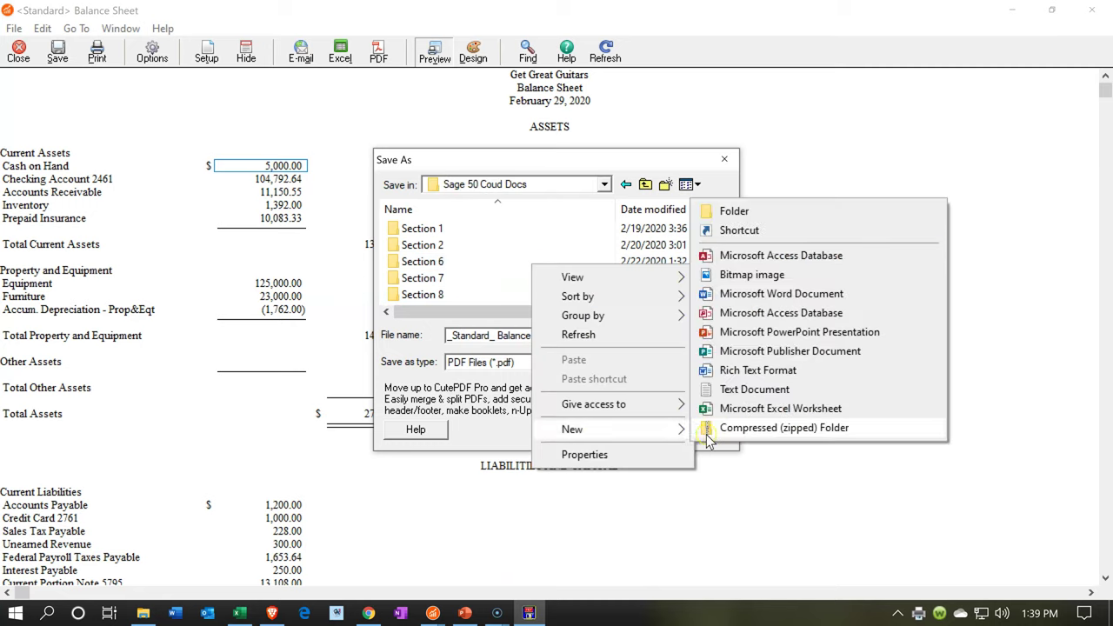
{"action": "left_click", "coordinate": [730, 210]}
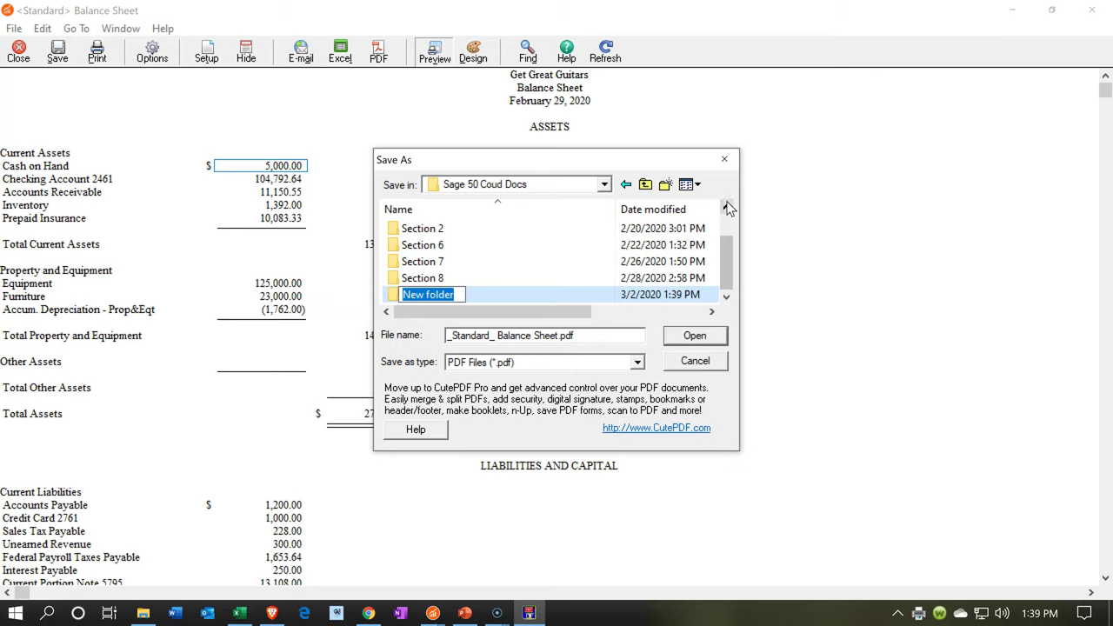
{"action": "key", "text": "F2"}
{"action": "type", "text": "Section "}
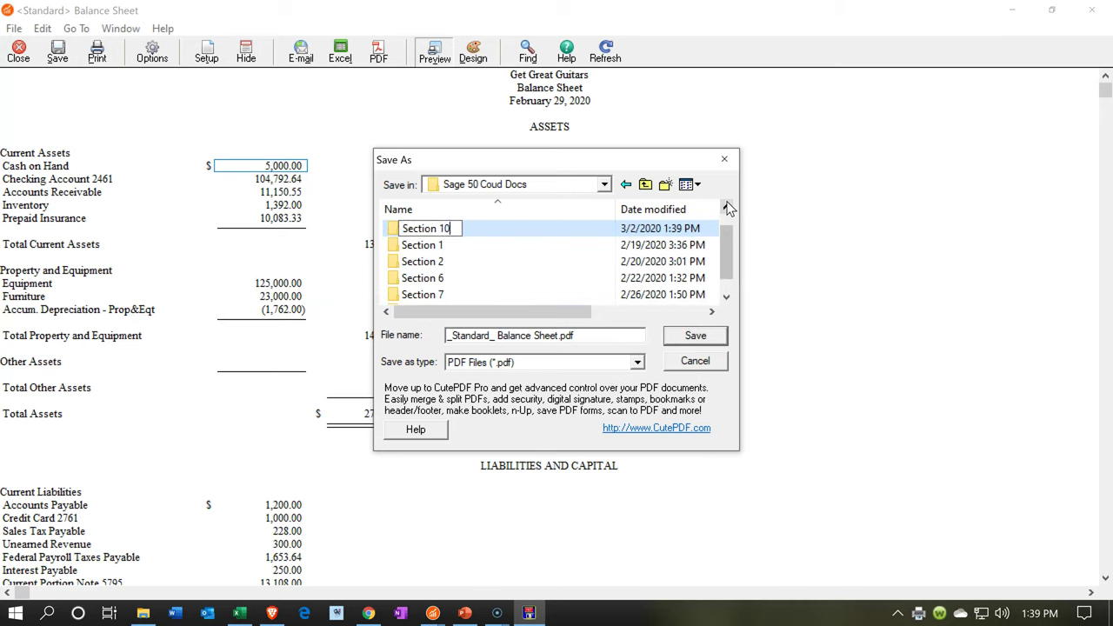
{"action": "type", "text": "10"}
{"action": "key", "text": "Return"}
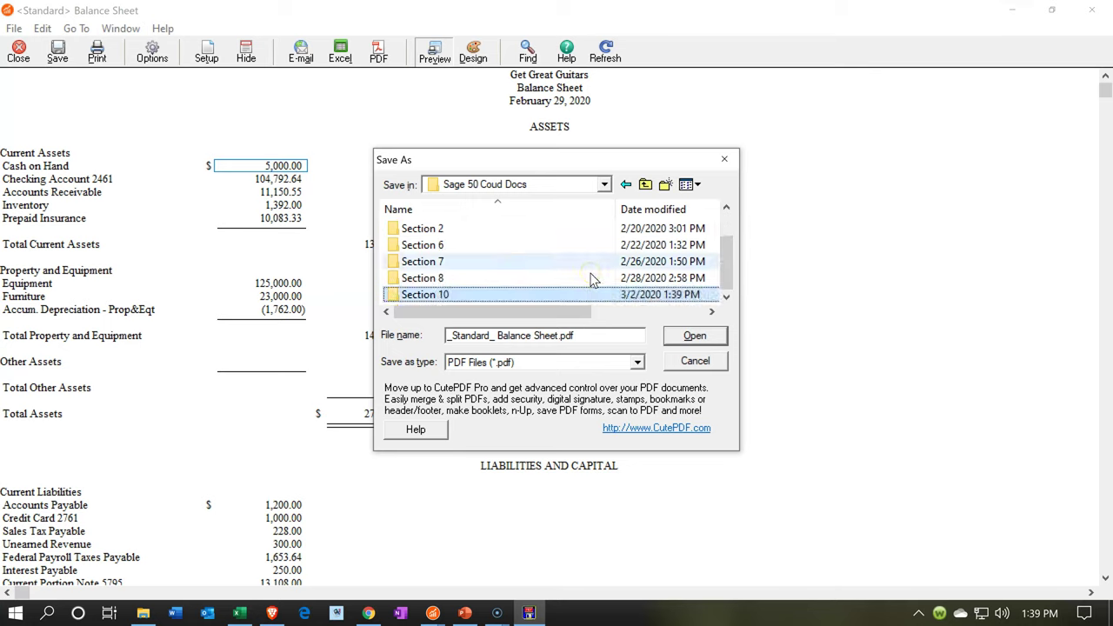
{"action": "double_click", "coordinate": [507, 294]}
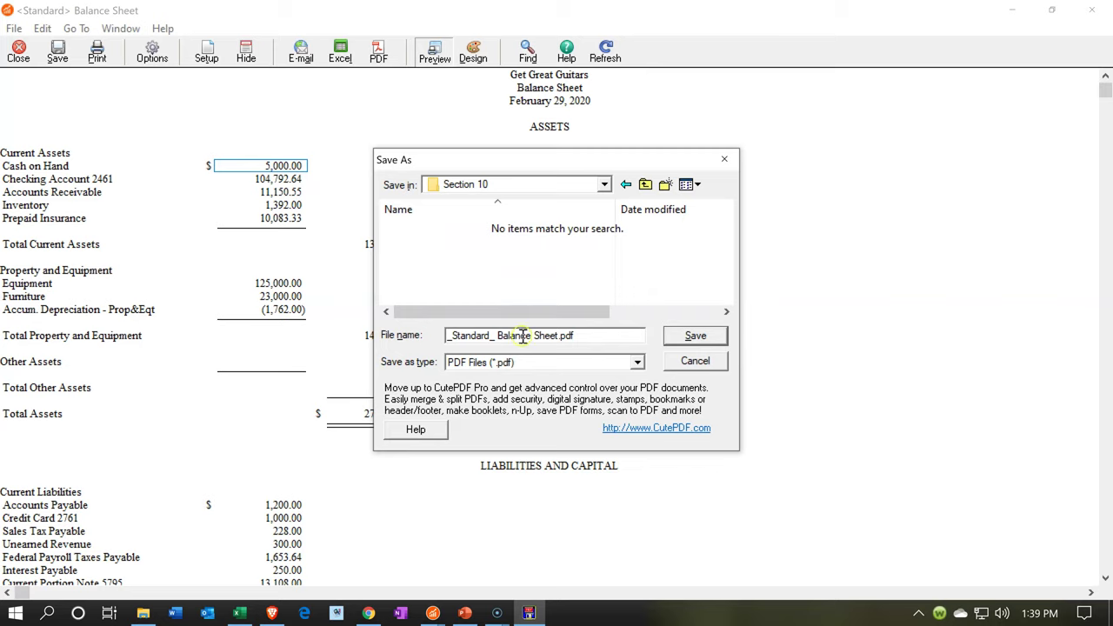
{"action": "left_click", "coordinate": [682, 339]}
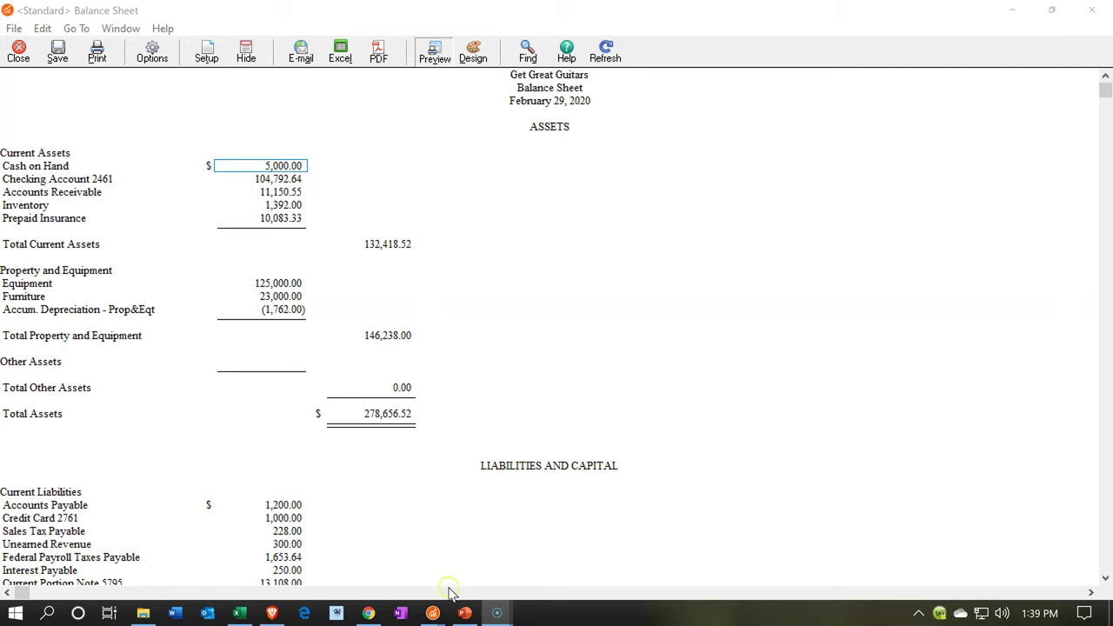
Step: Print the Income Statement with CutePDF Writer and save it in Section 10 as _Standard_ Income Stmnt.pdf
{"action": "mouse_move", "coordinate": [435, 614]}
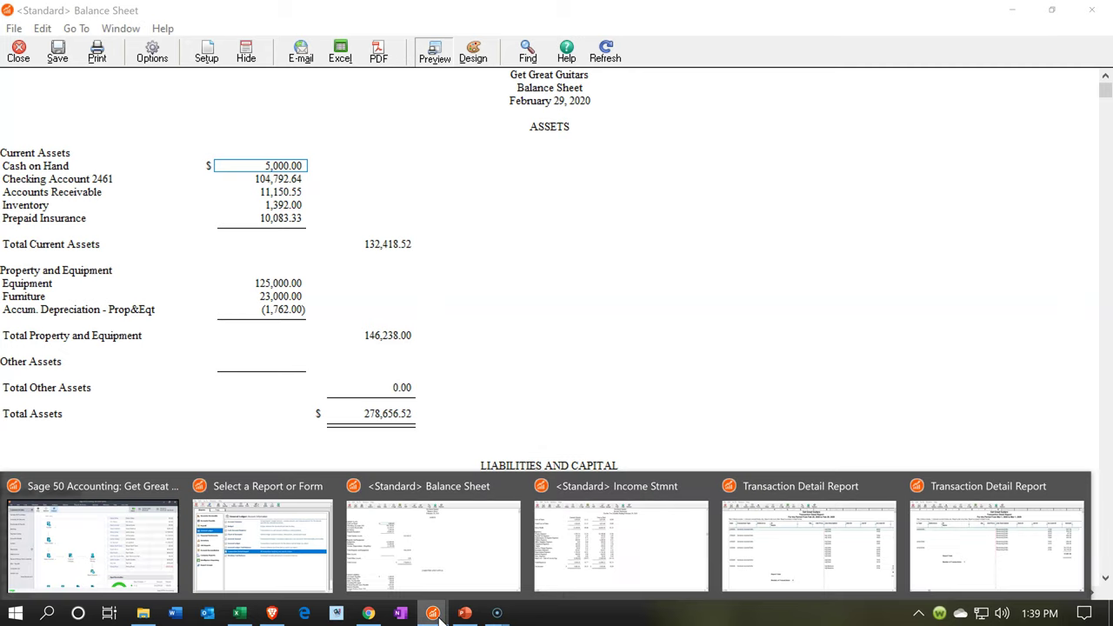
{"action": "left_click", "coordinate": [700, 513]}
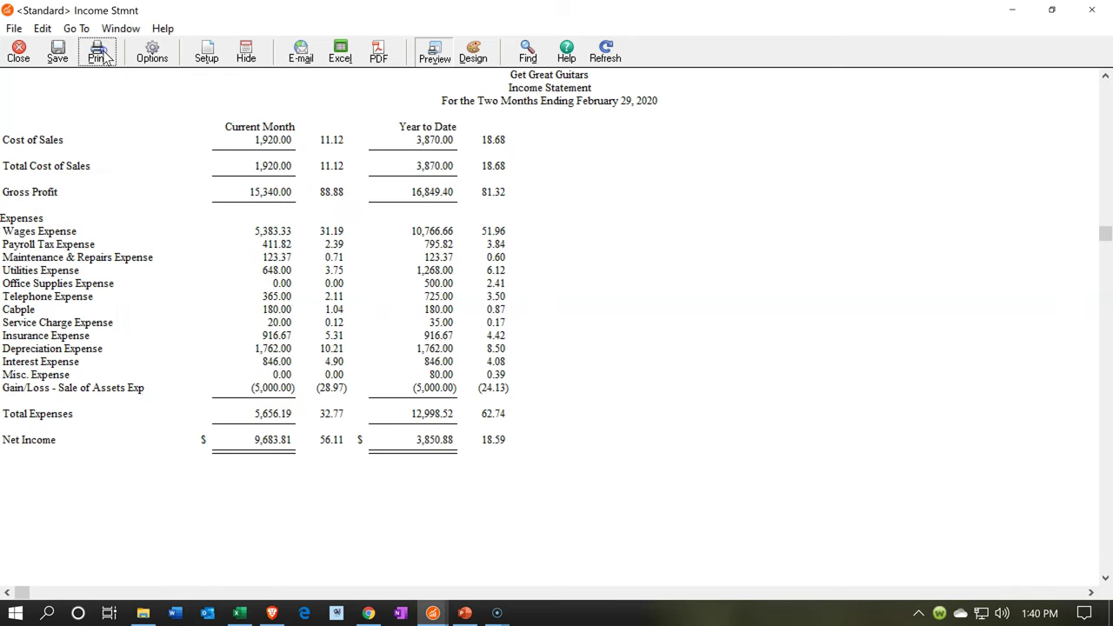
{"action": "left_click", "coordinate": [97, 51]}
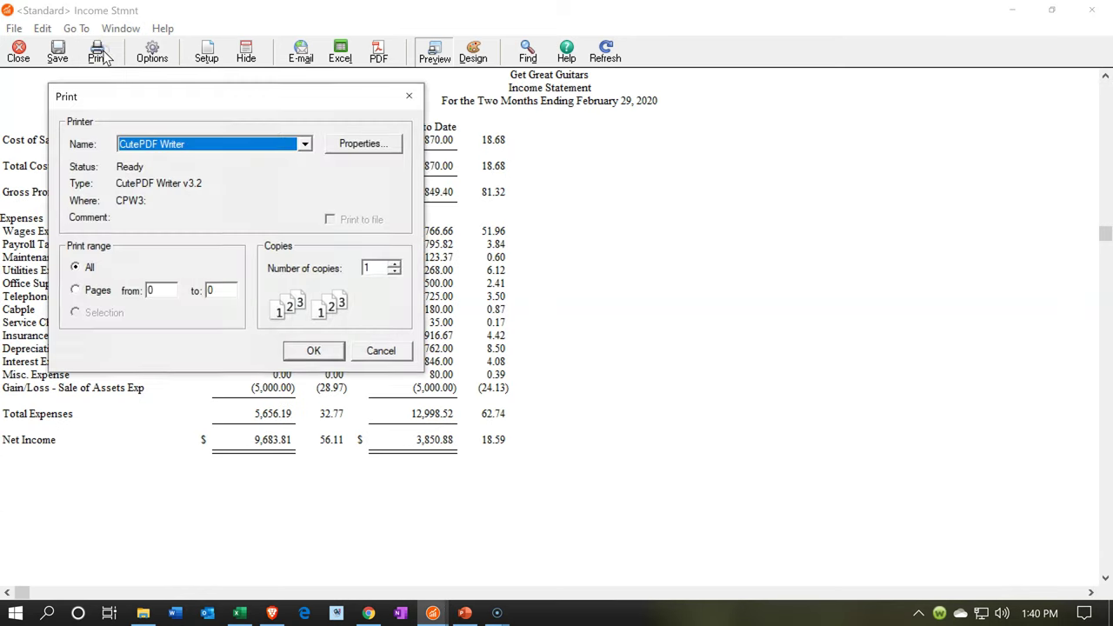
{"action": "left_click", "coordinate": [313, 350]}
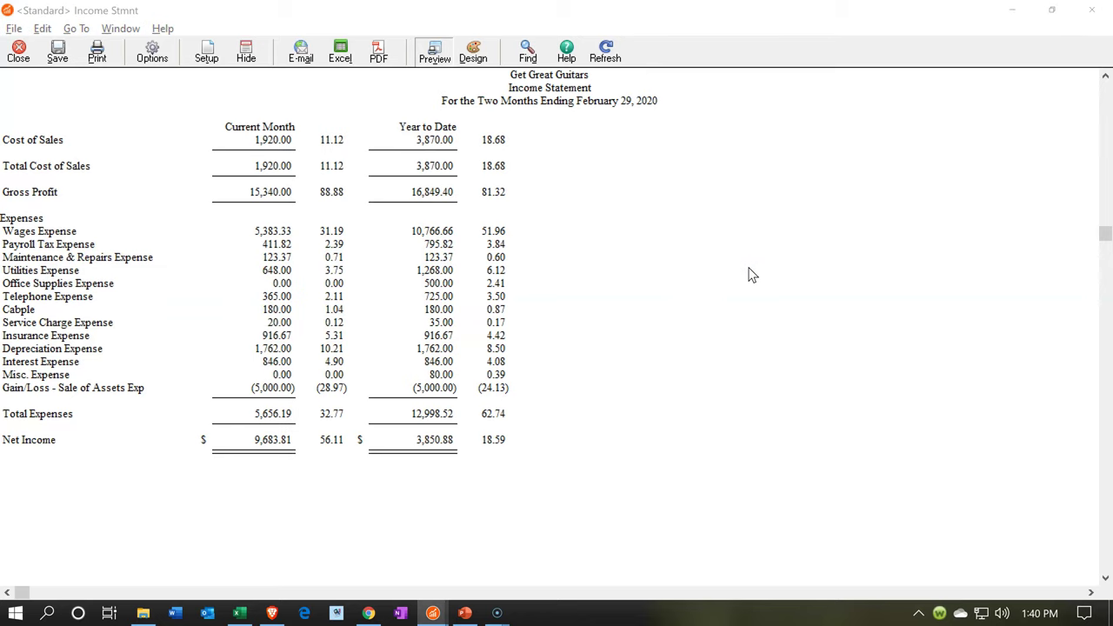
{"action": "left_click", "coordinate": [539, 612]}
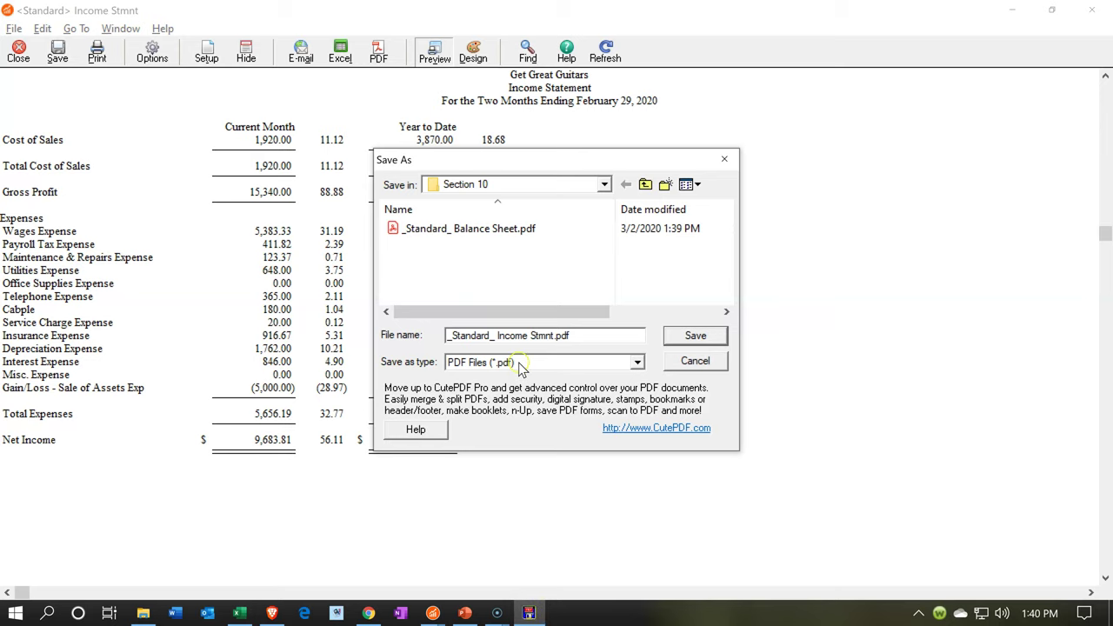
{"action": "left_click", "coordinate": [711, 340]}
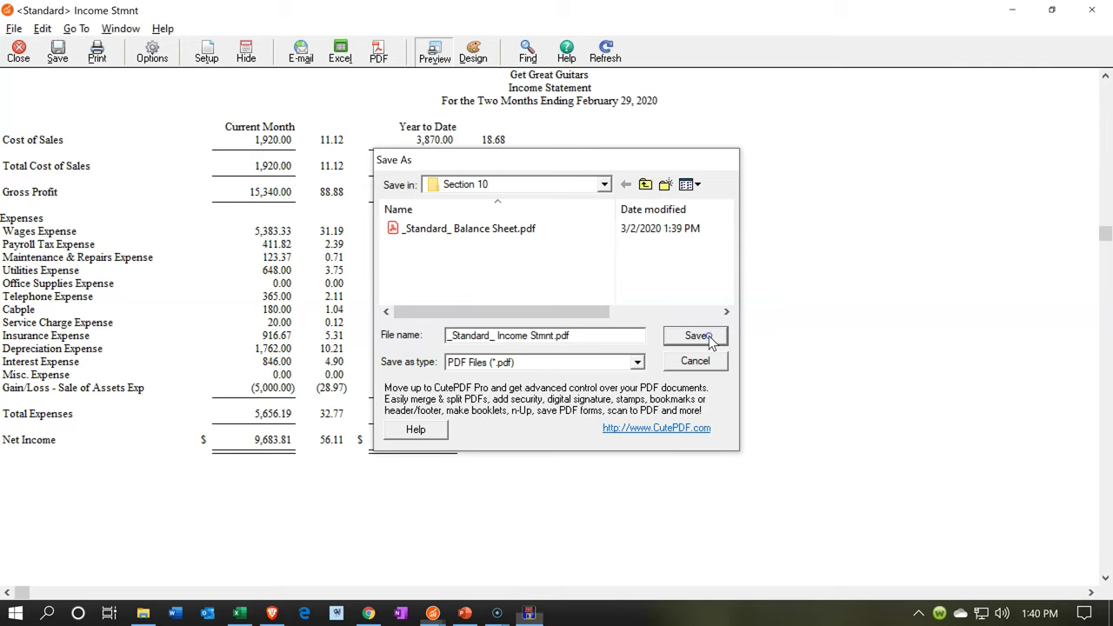
Step: Switch to the Feb 29, 2020 Transaction Detail Report and print it with CutePDF Writer
{"action": "left_click", "coordinate": [434, 611]}
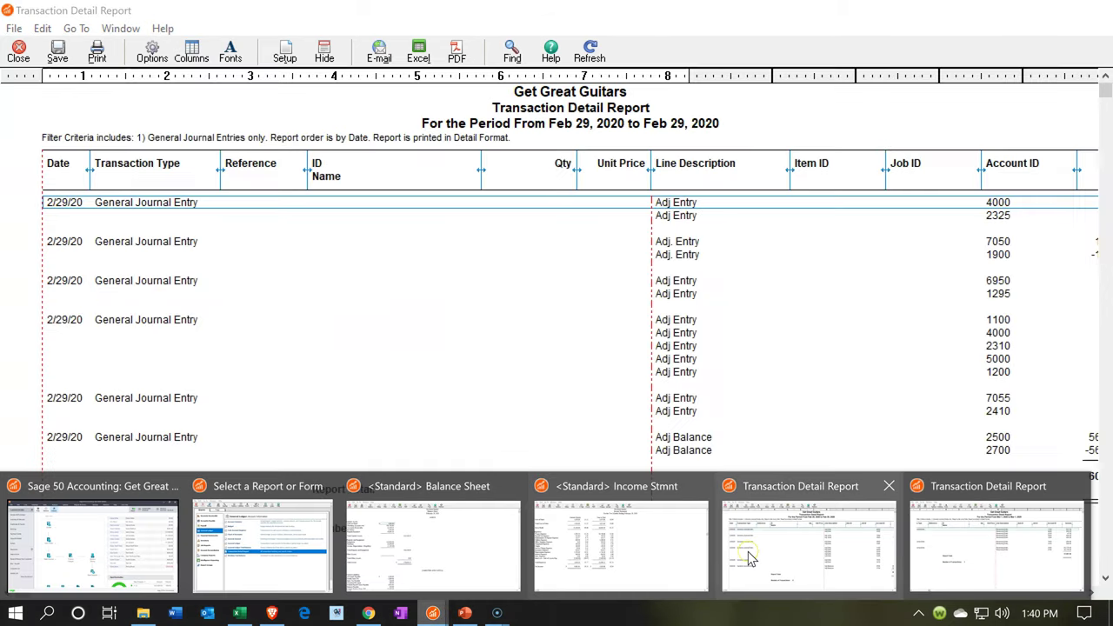
{"action": "left_click", "coordinate": [750, 559]}
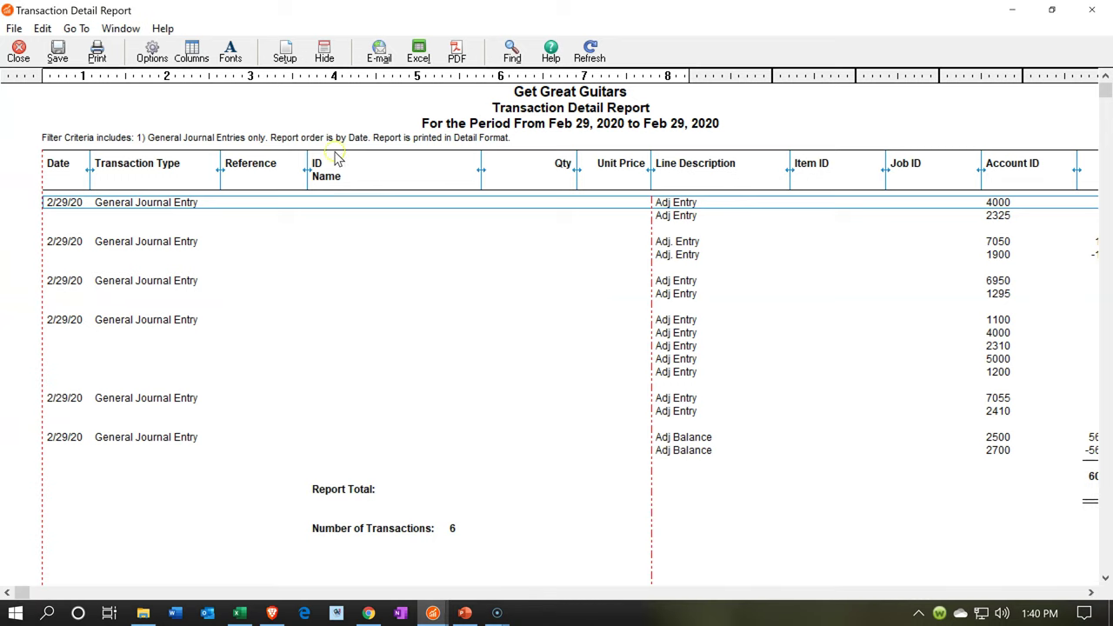
{"action": "left_click", "coordinate": [97, 53]}
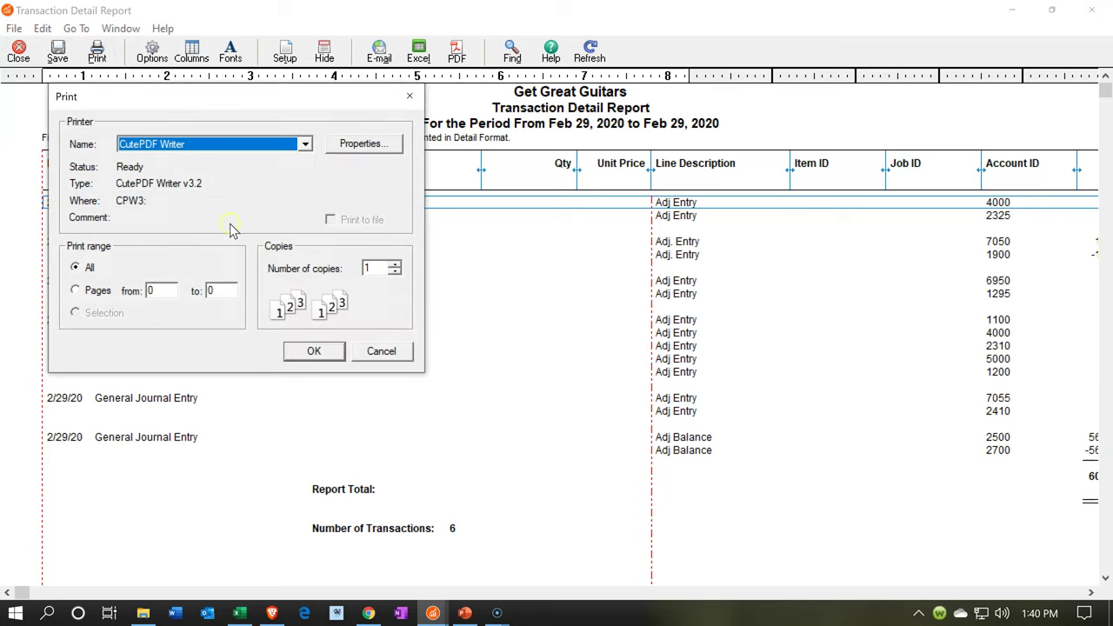
{"action": "left_click", "coordinate": [311, 350]}
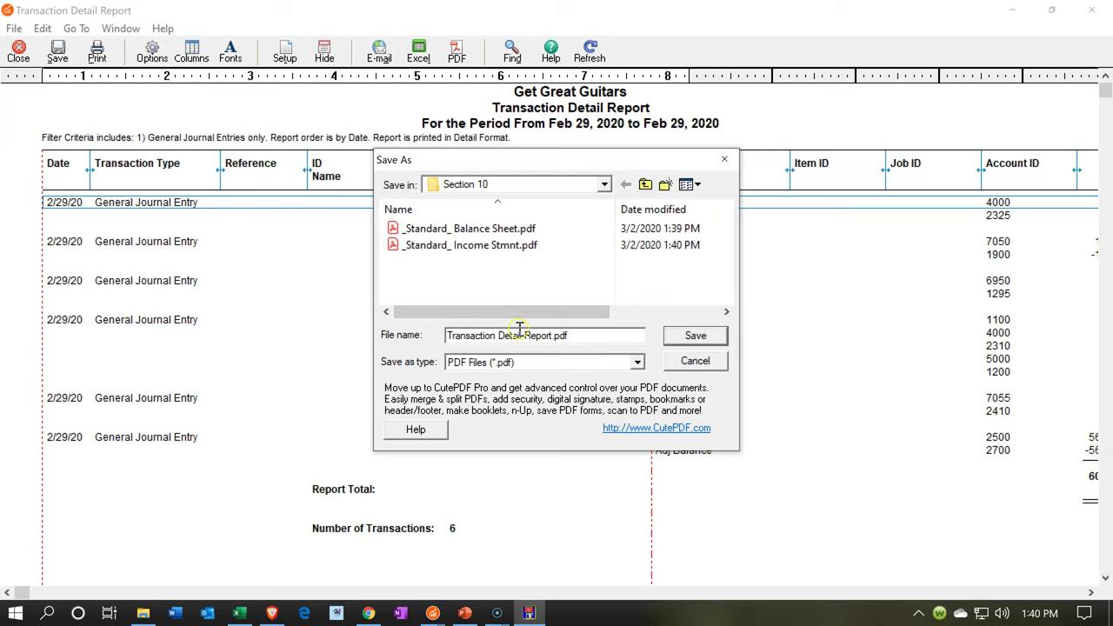
Step: Name the Feb 29 report PDF Adjusting Entryl Report.pdf and save it in the Section 10 folder
{"action": "key", "text": "BackSpace"}
{"action": "key", "text": "BackSpace"}
{"action": "key", "text": "BackSpace"}
{"action": "key", "text": "BackSpace"}
{"action": "key", "text": "BackSpace"}
{"action": "key", "text": "BackSpace"}
{"action": "key", "text": "BackSpace"}
{"action": "key", "text": "BackSpace"}
{"action": "key", "text": "BackSpace"}
{"action": "key", "text": "BackSpace"}
{"action": "key", "text": "BackSpace"}
{"action": "key", "text": "BackSpace"}
{"action": "key", "text": "BackSpace"}
{"action": "key", "text": "BackSpace"}
{"action": "key", "text": "BackSpace"}
{"action": "key", "text": "BackSpace"}
{"action": "key", "text": "BackSpace"}
{"action": "key", "text": "BackSpace"}
{"action": "type", "text": "Adjusting Entry"}
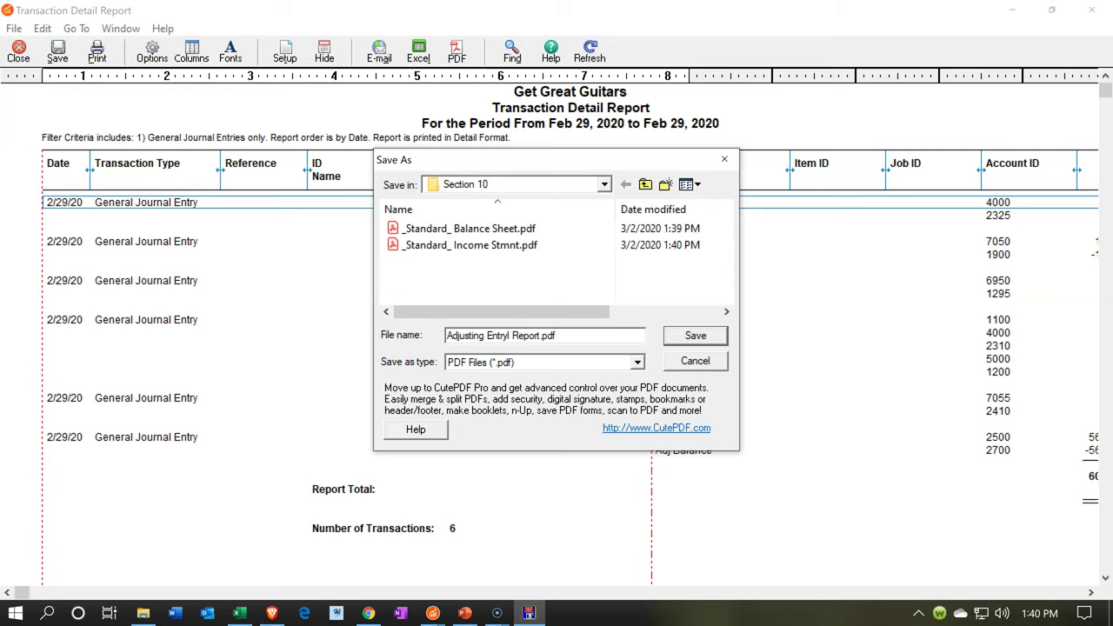
{"action": "key", "text": "Return"}
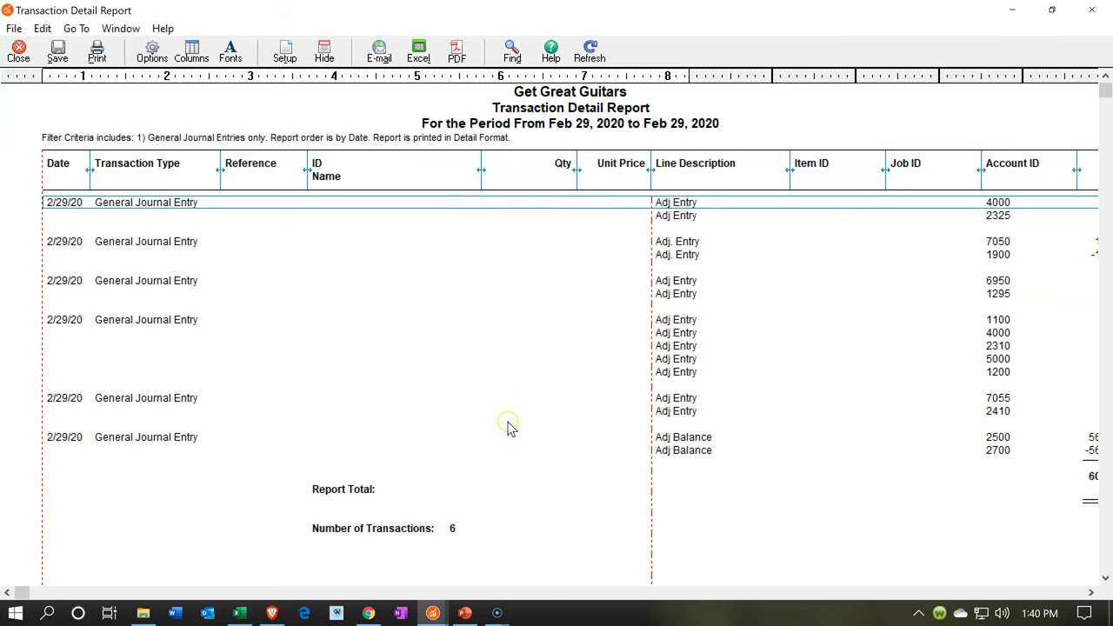
Step: Switch to the Mar 1, 2020 Transaction Detail Report and print it with CutePDF Writer
{"action": "mouse_move", "coordinate": [434, 616]}
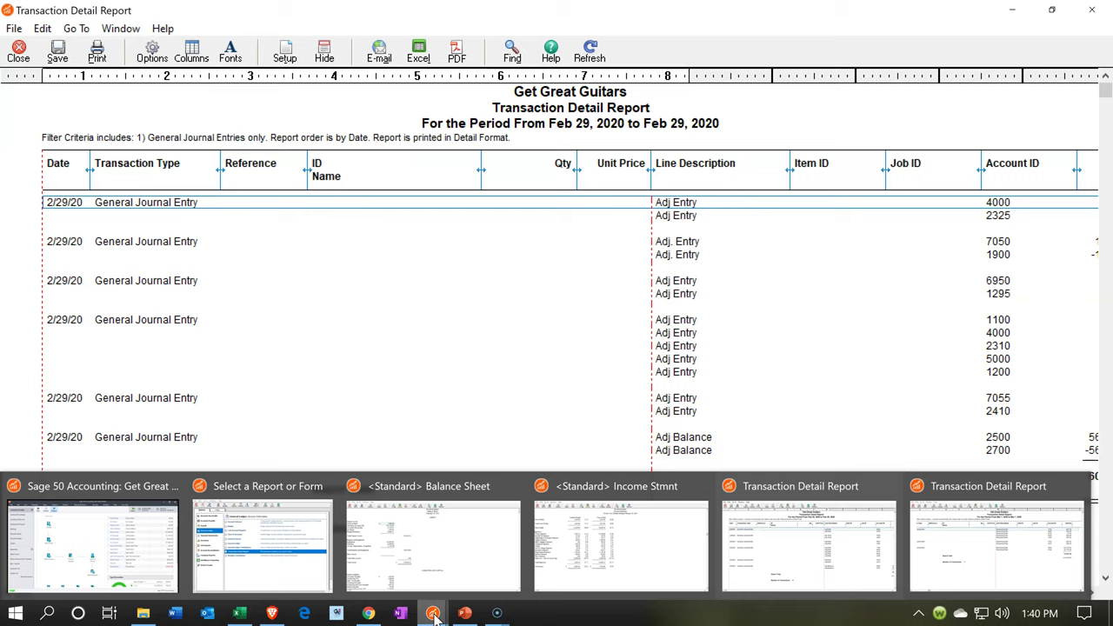
{"action": "left_click", "coordinate": [954, 525]}
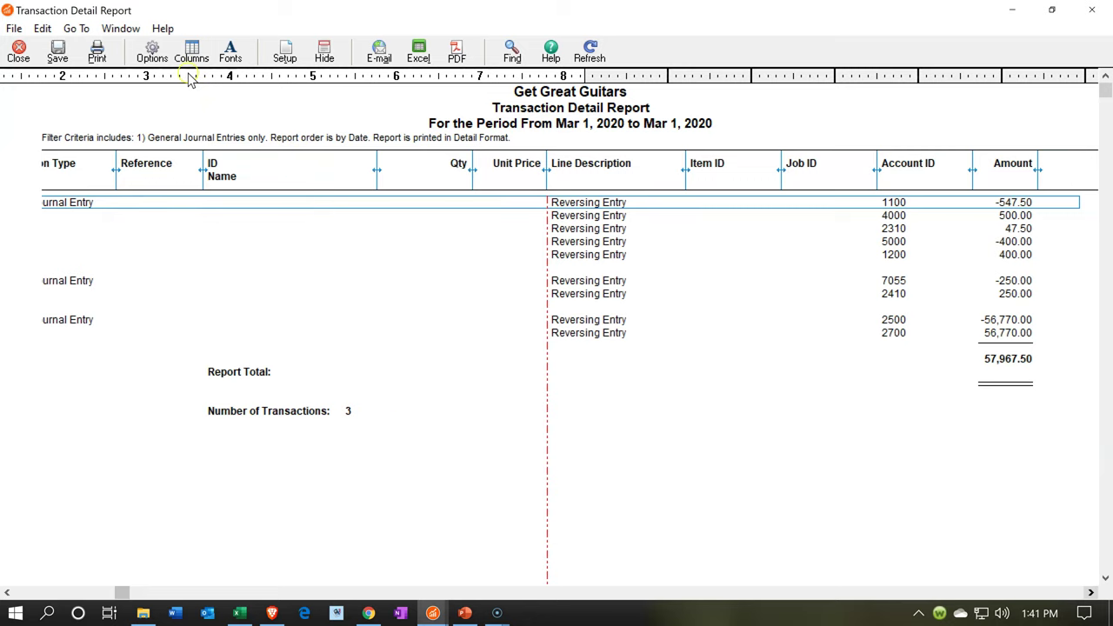
{"action": "left_click", "coordinate": [97, 52]}
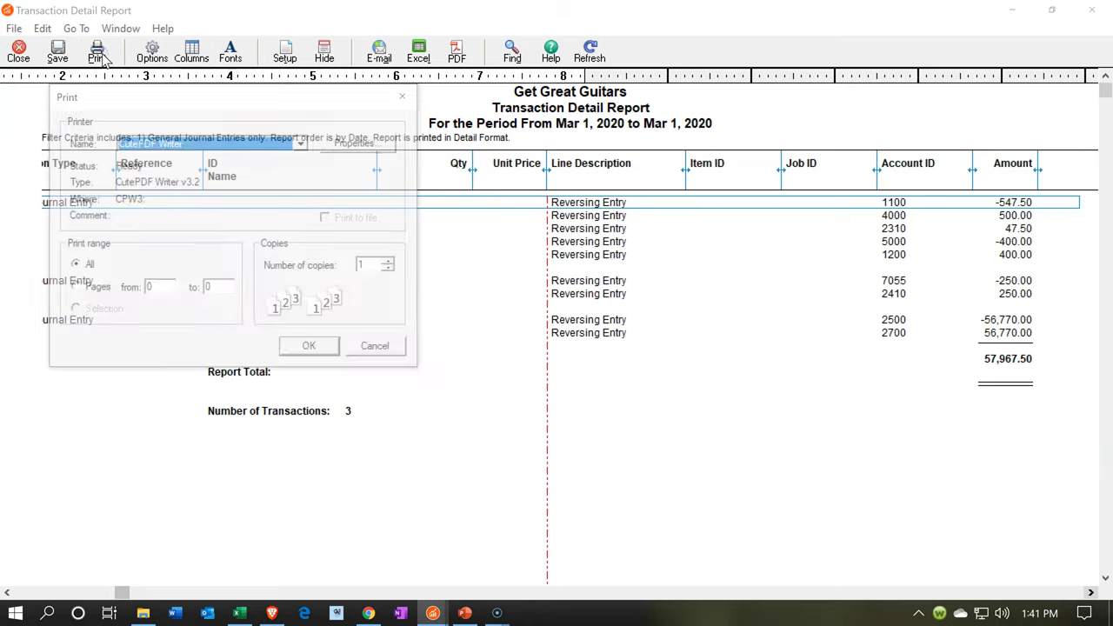
{"action": "left_click", "coordinate": [313, 353]}
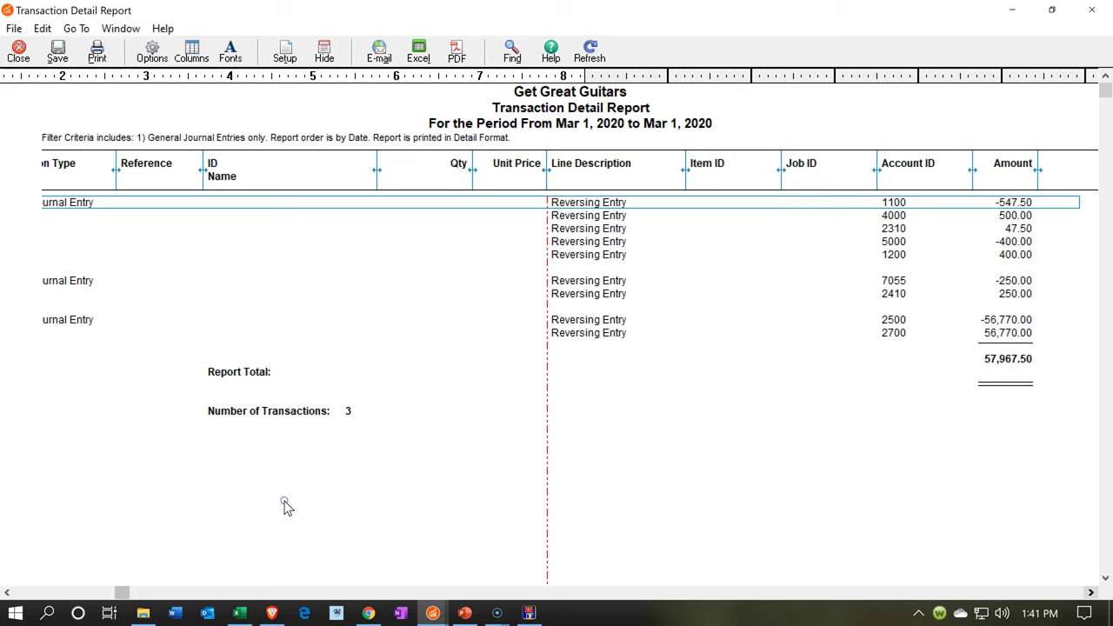
{"action": "left_click", "coordinate": [528, 613]}
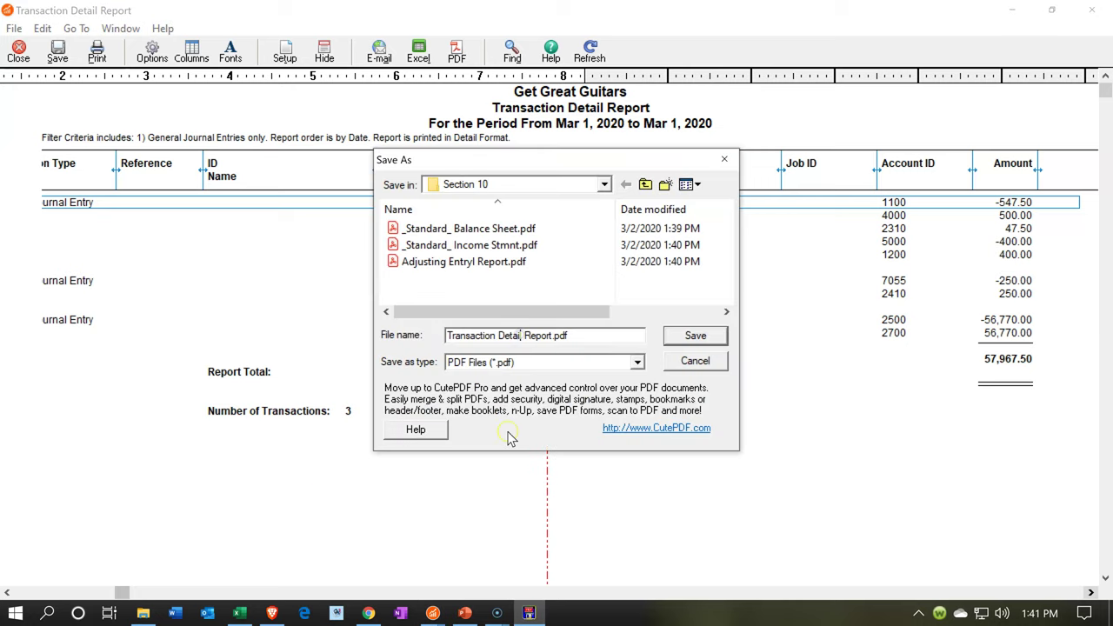
Step: Name the Mar 1 report PDF Reversing Entry Report.pdf and save it in the Section 10 folder
{"action": "key", "text": "BackSpace"}
{"action": "key", "text": "BackSpace"}
{"action": "key", "text": "BackSpace"}
{"action": "key", "text": "BackSpace"}
{"action": "key", "text": "BackSpace"}
{"action": "key", "text": "BackSpace"}
{"action": "key", "text": "BackSpace"}
{"action": "key", "text": "BackSpace"}
{"action": "key", "text": "BackSpace"}
{"action": "key", "text": "BackSpace"}
{"action": "key", "text": "BackSpace"}
{"action": "key", "text": "BackSpace"}
{"action": "key", "text": "BackSpace"}
{"action": "key", "text": "BackSpace"}
{"action": "key", "text": "BackSpace"}
{"action": "key", "text": "BackSpace"}
{"action": "key", "text": "BackSpace"}
{"action": "key", "text": "BackSpace"}
{"action": "type", "text": "Reversing Entry"}
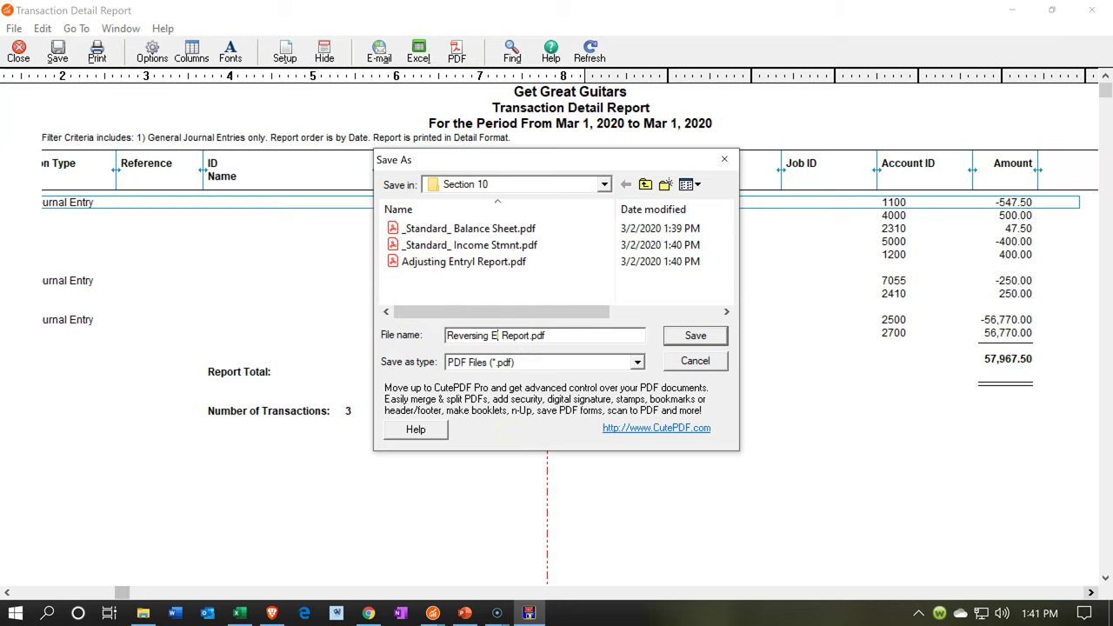
{"action": "key", "text": "Return"}
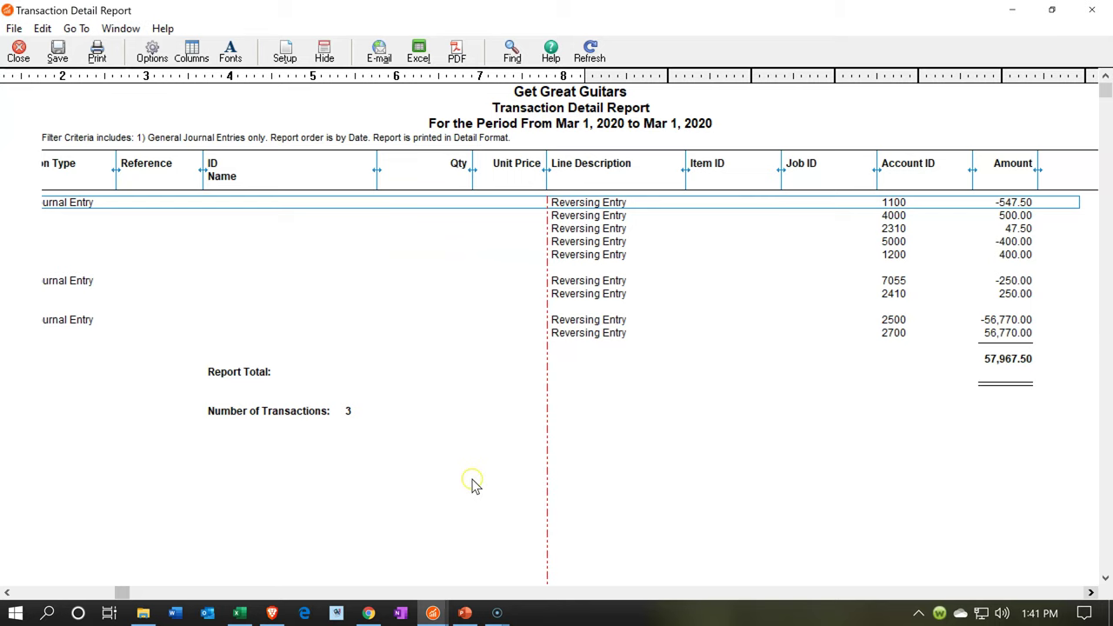
Step: Switch to the Balance Sheet report and export it to a new Microsoft Excel workbook
{"action": "left_click", "coordinate": [432, 613]}
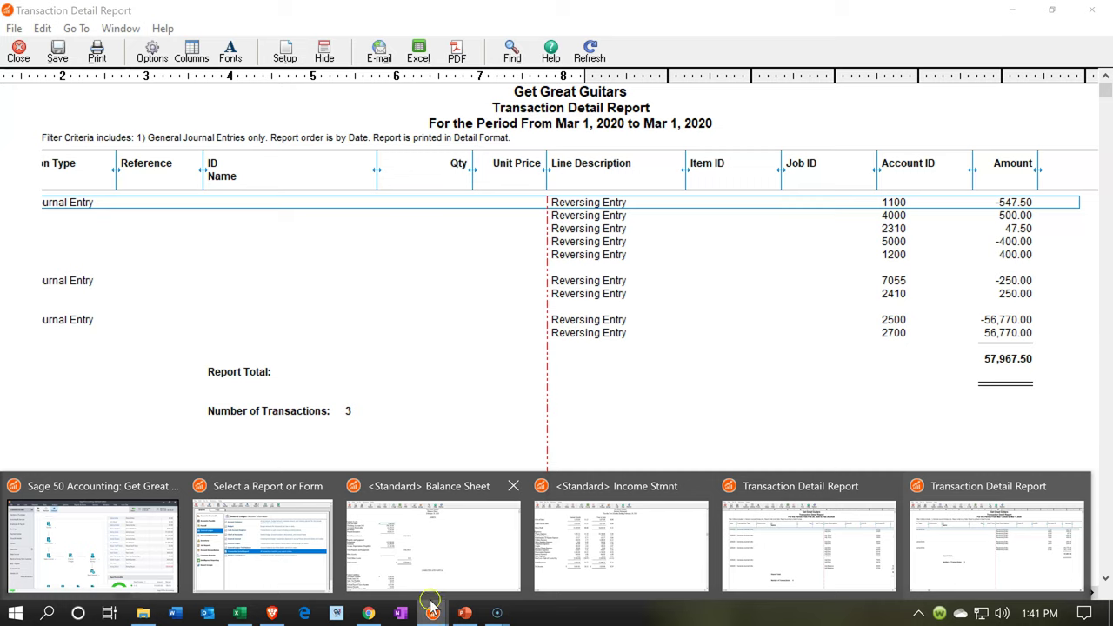
{"action": "left_click", "coordinate": [440, 546]}
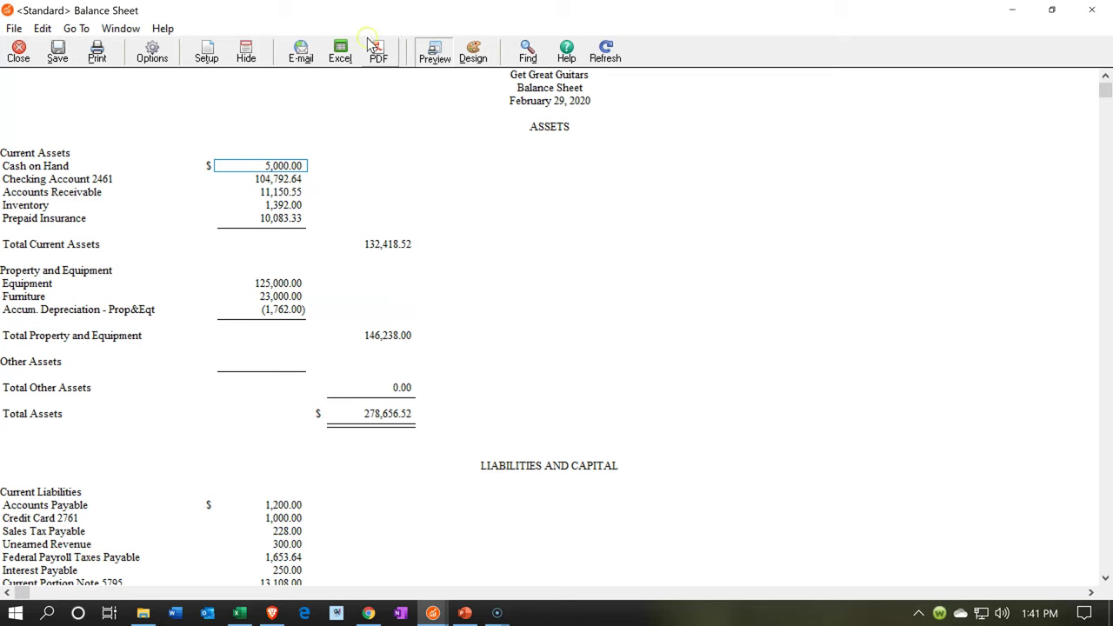
{"action": "left_click", "coordinate": [340, 54]}
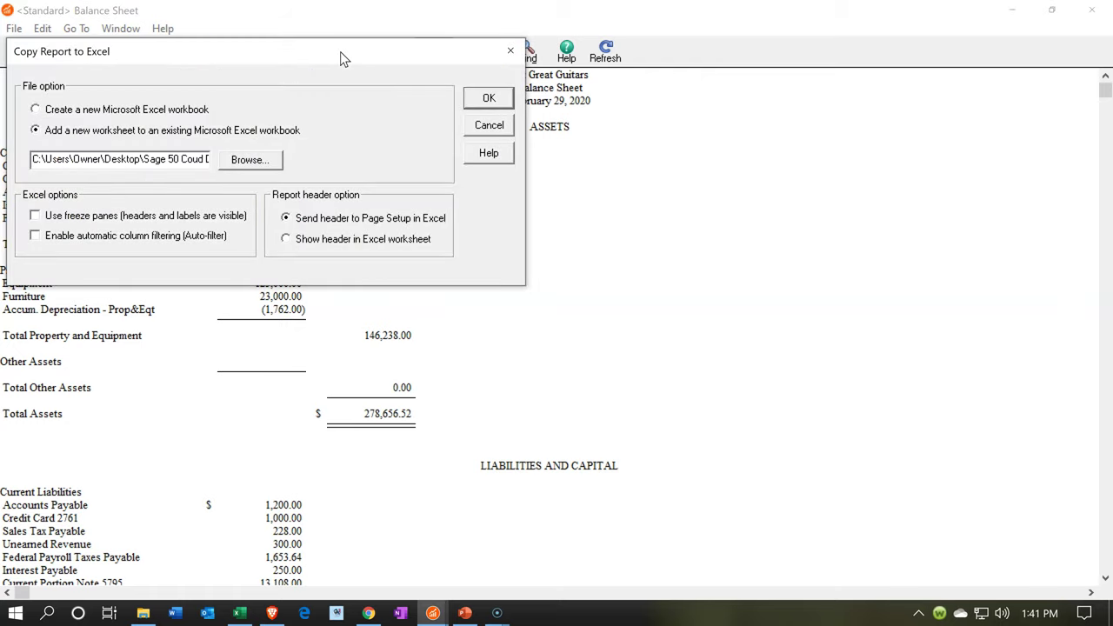
{"action": "left_click", "coordinate": [37, 109]}
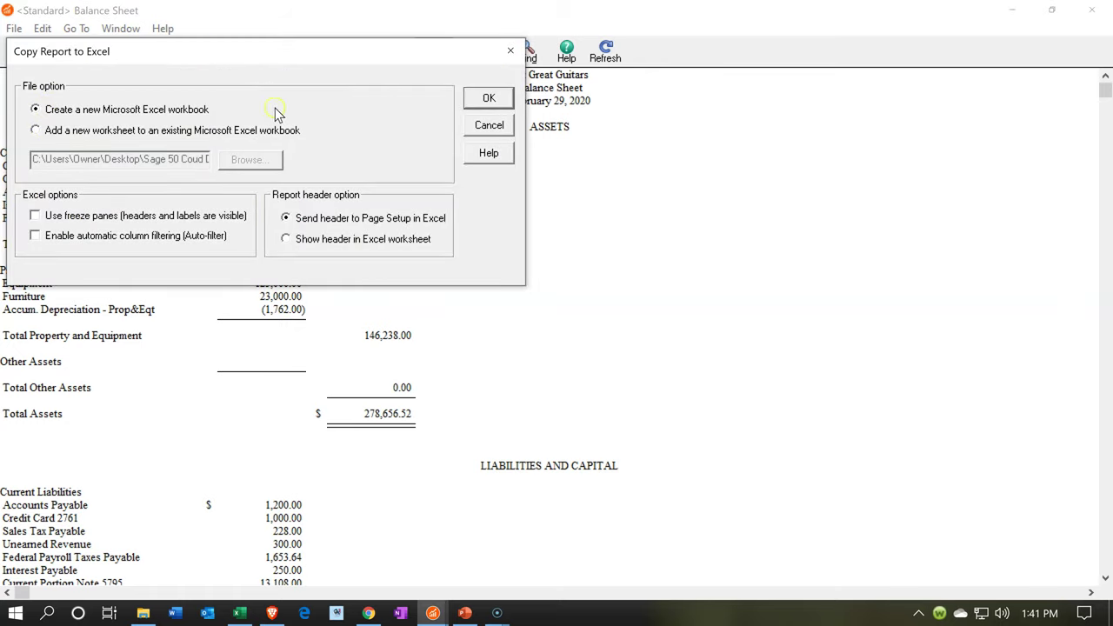
{"action": "left_click", "coordinate": [488, 99]}
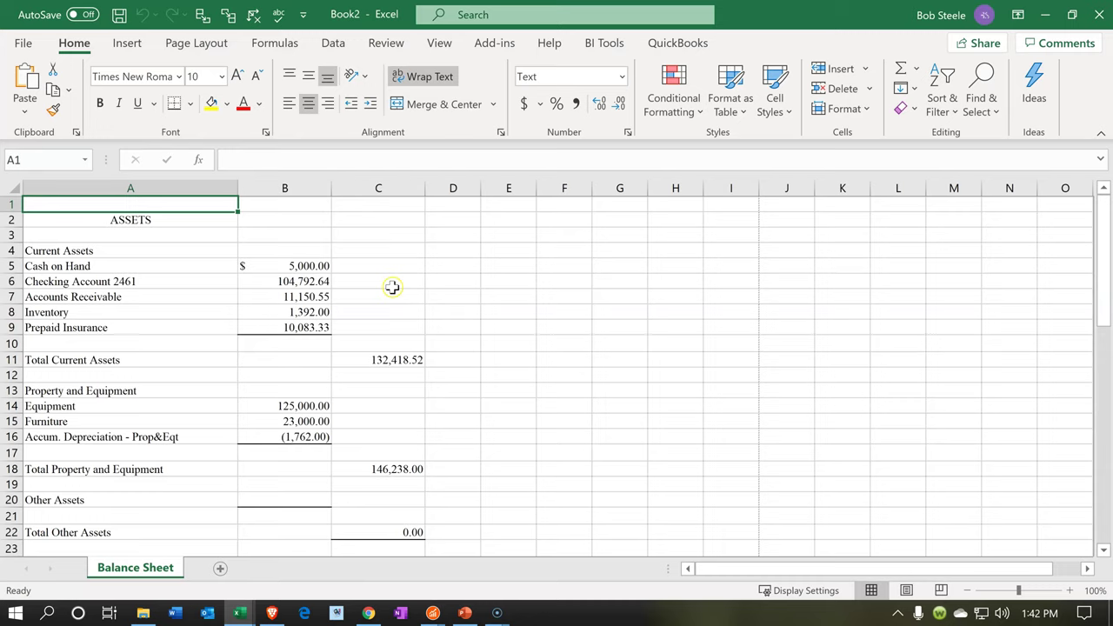
Step: Check the exported balance sheet's page header in Page Layout view and return to Normal view
{"action": "left_click", "coordinate": [388, 293]}
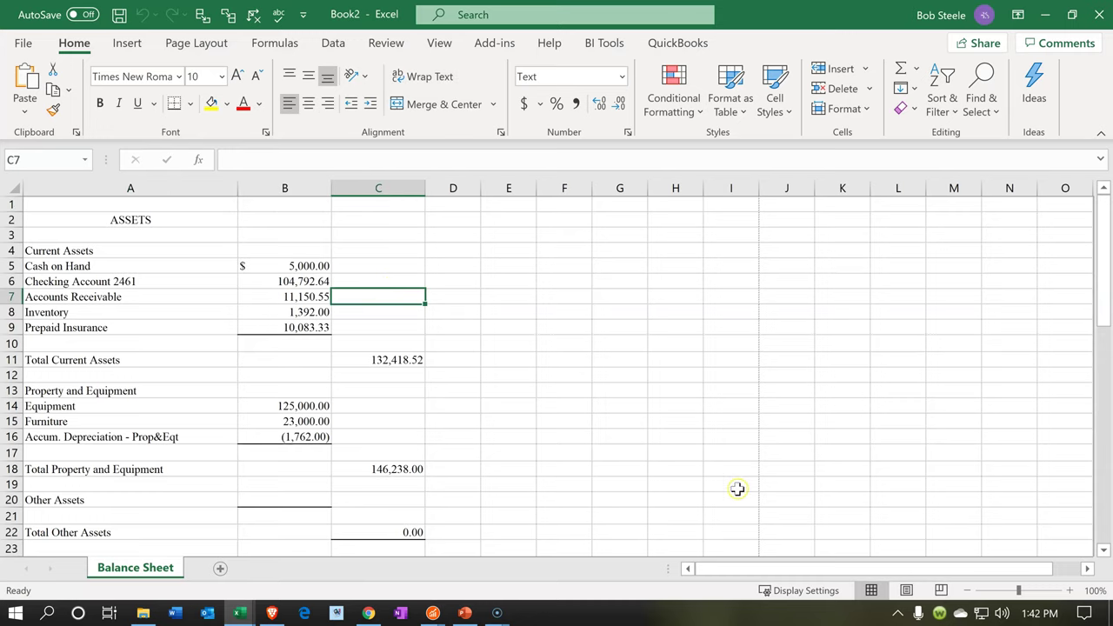
{"action": "left_click", "coordinate": [907, 591]}
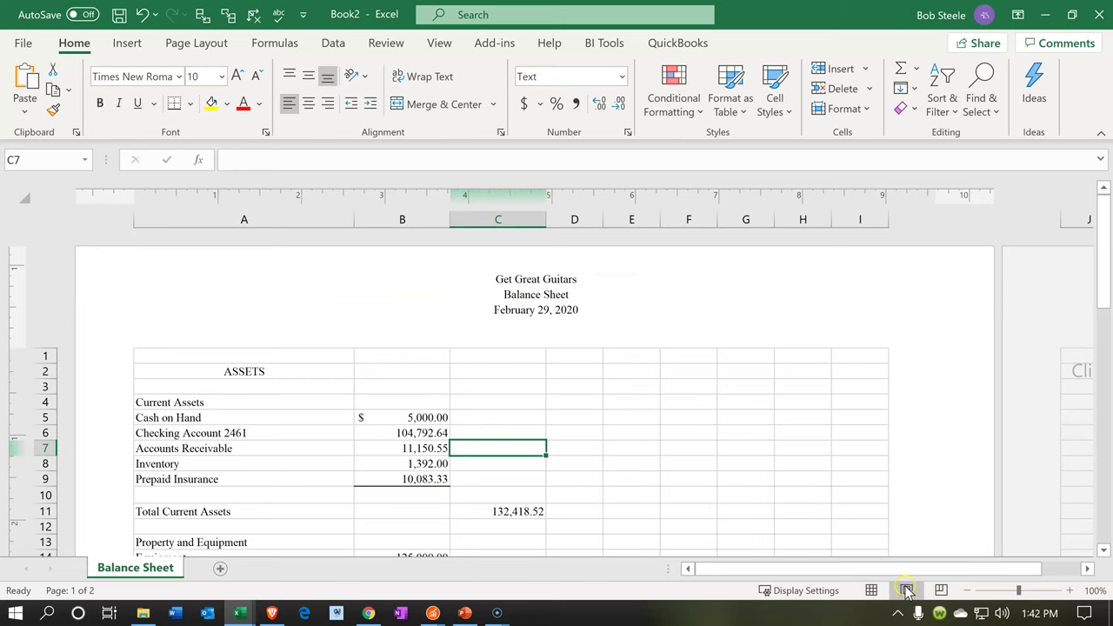
{"action": "left_click", "coordinate": [871, 590]}
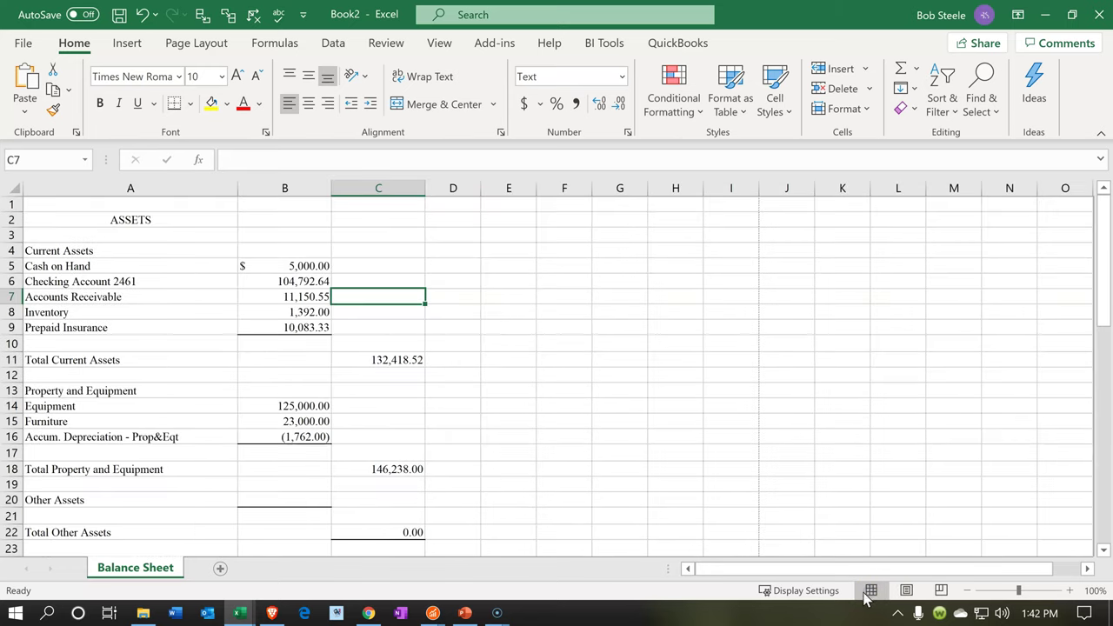
{"action": "left_click", "coordinate": [276, 421]}
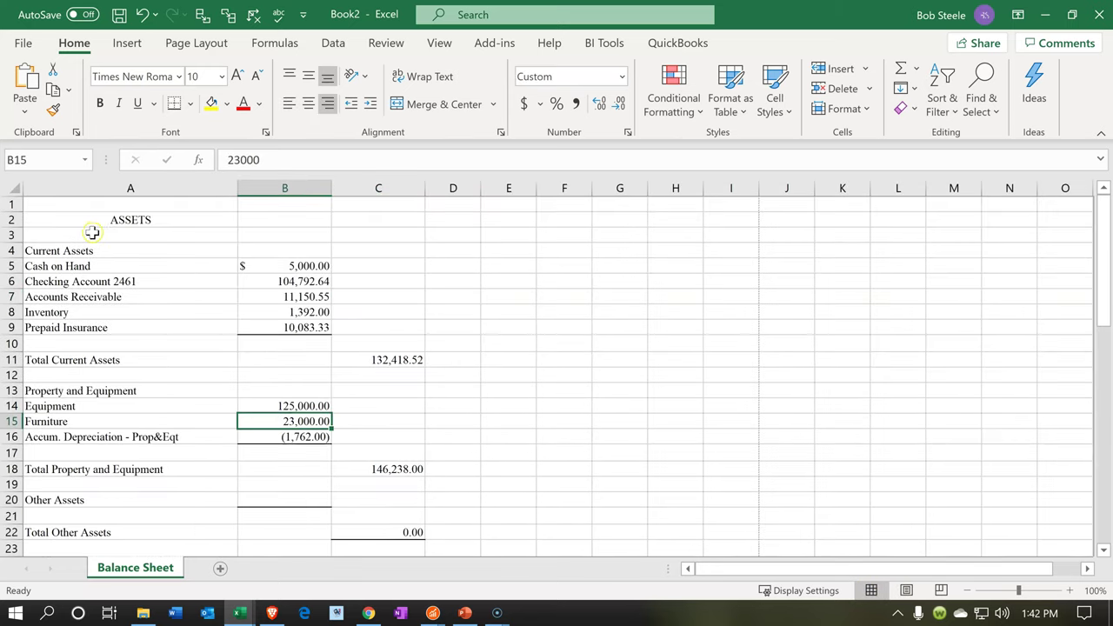
Step: Start saving the new workbook under a new name and browse to the Section 10 folder in Desktop > Sage 50 Coud Docs
{"action": "left_click", "coordinate": [19, 43]}
{"action": "left_click", "coordinate": [23, 48]}
{"action": "left_click", "coordinate": [17, 43]}
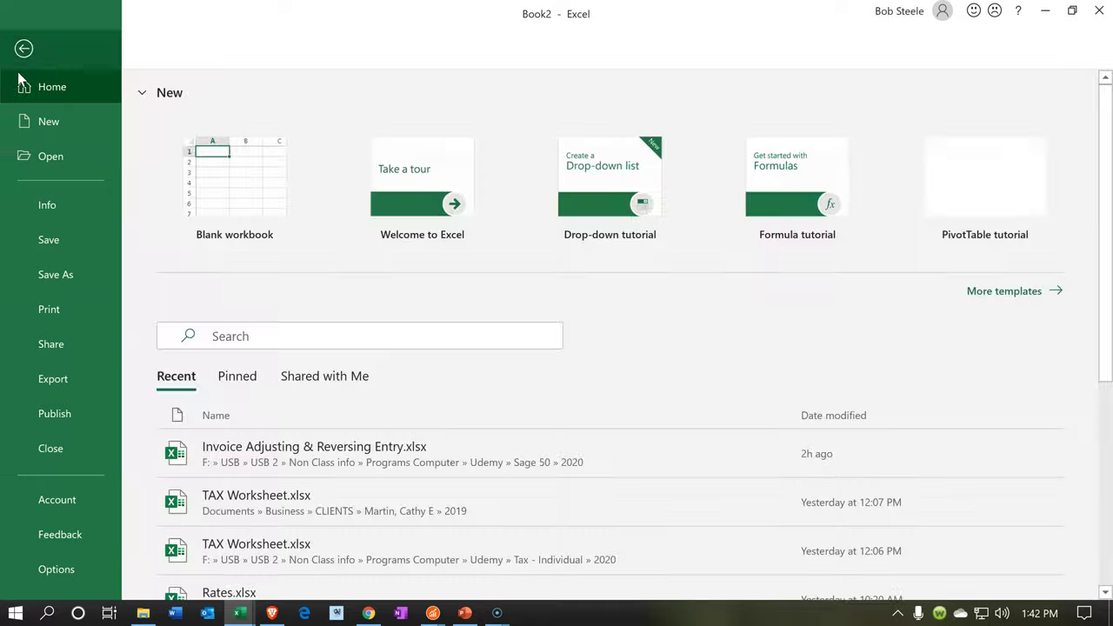
{"action": "left_click", "coordinate": [62, 276]}
{"action": "left_click", "coordinate": [189, 352]}
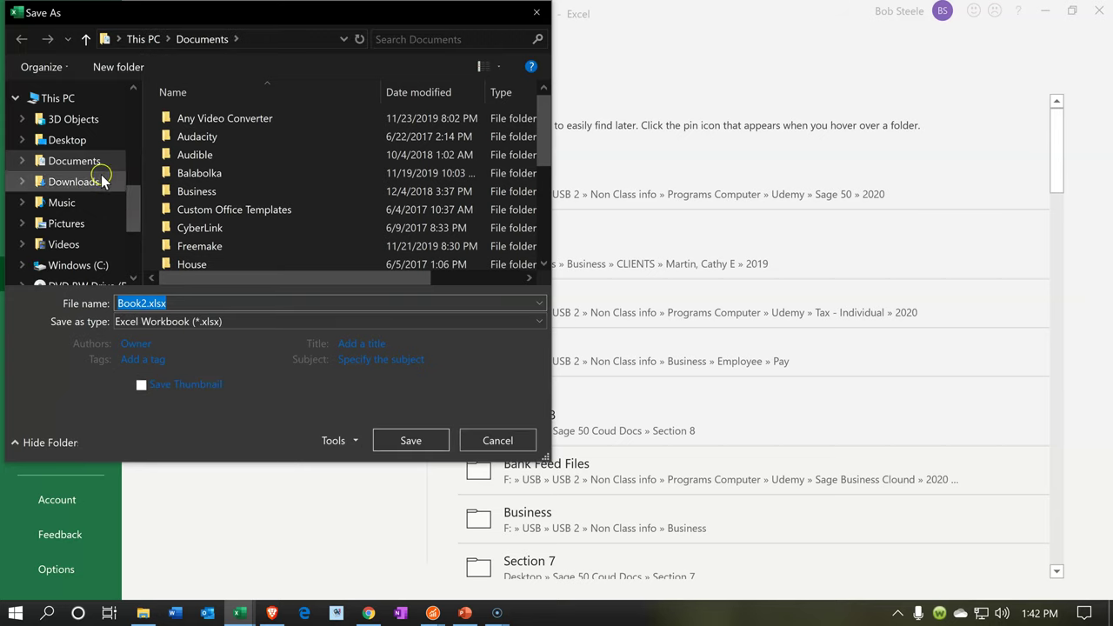
{"action": "left_click", "coordinate": [85, 142]}
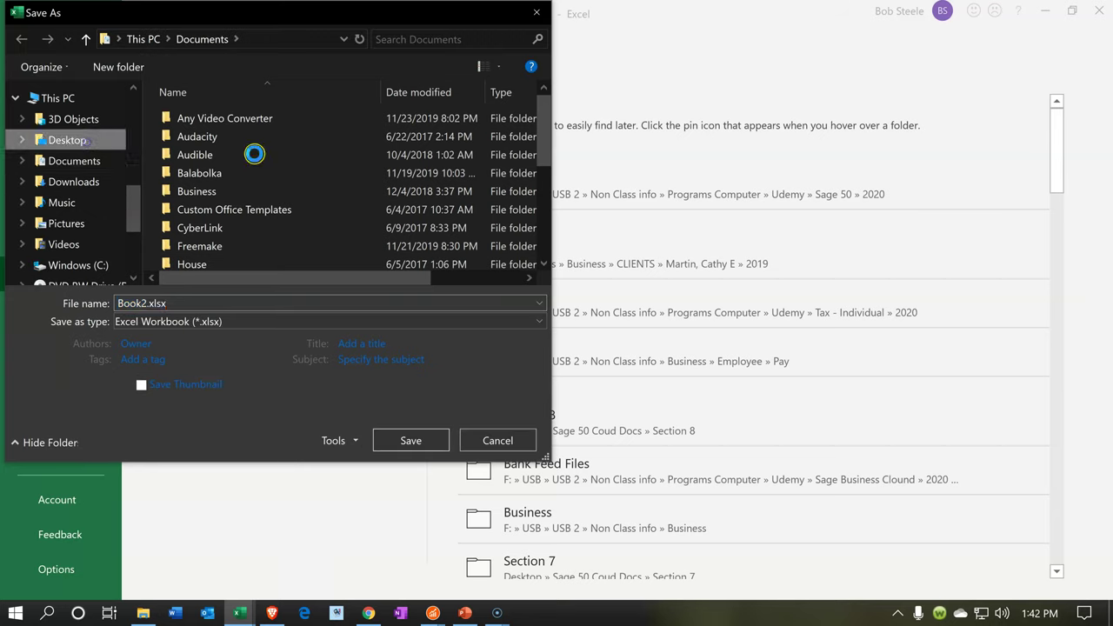
{"action": "scroll", "coordinate": [302, 160], "scroll_direction": "down", "scroll_amount": 3}
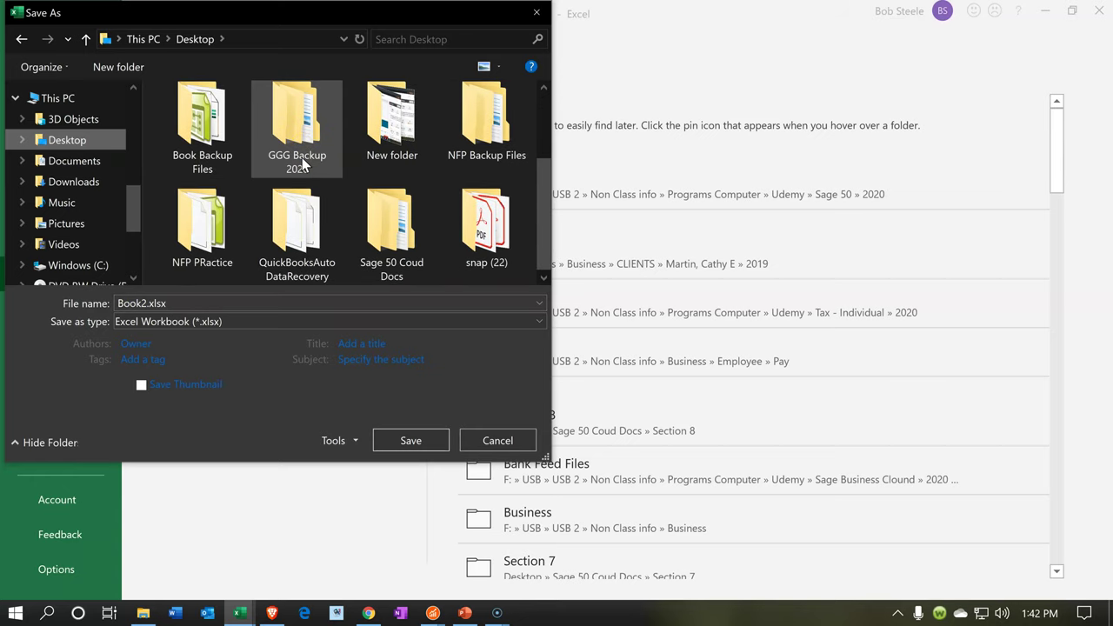
{"action": "left_click", "coordinate": [406, 242]}
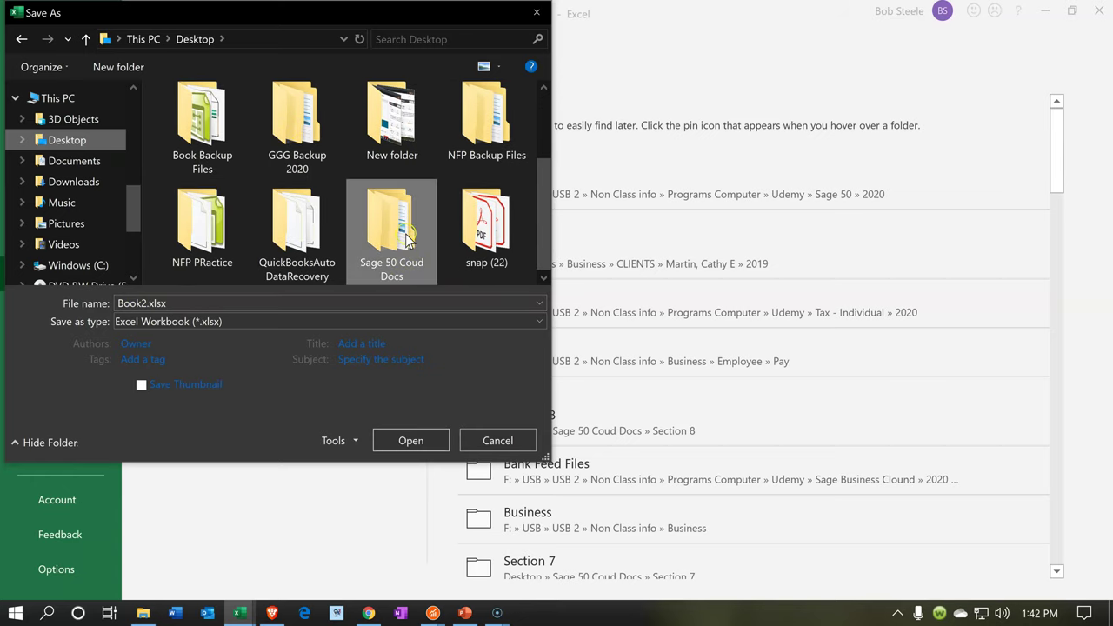
{"action": "double_click", "coordinate": [406, 240]}
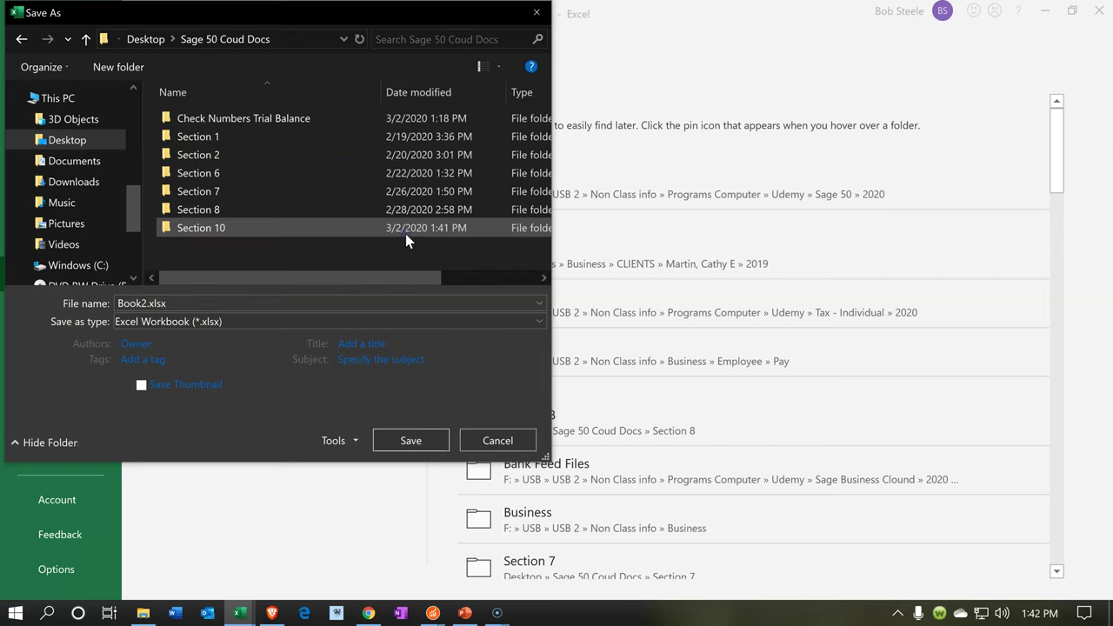
{"action": "left_click", "coordinate": [185, 224]}
{"action": "double_click", "coordinate": [185, 224]}
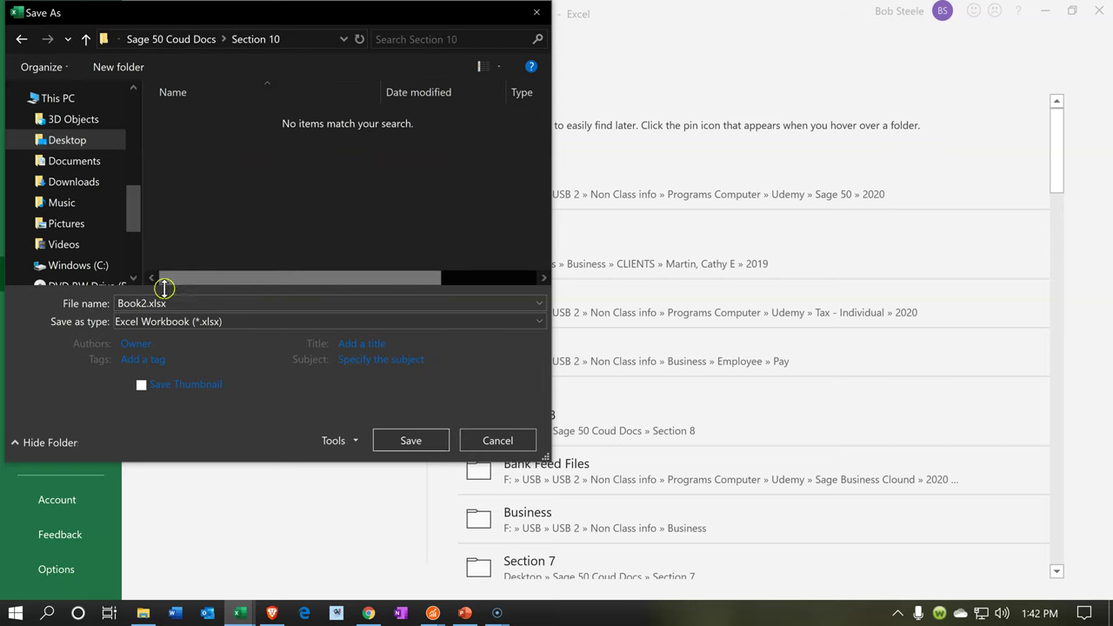
Step: Name the workbook Financial Reports.xlsx, save it in Section 10 and close it
{"action": "left_click", "coordinate": [154, 303]}
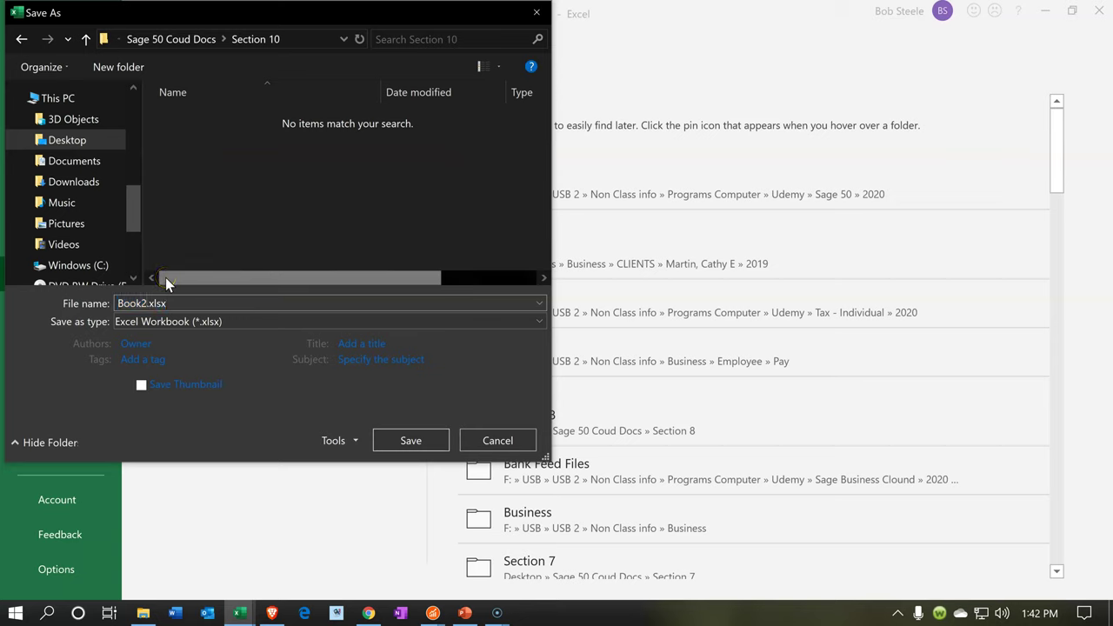
{"action": "key", "text": "BackSpace"}
{"action": "type", "text": "Financial Reports"}
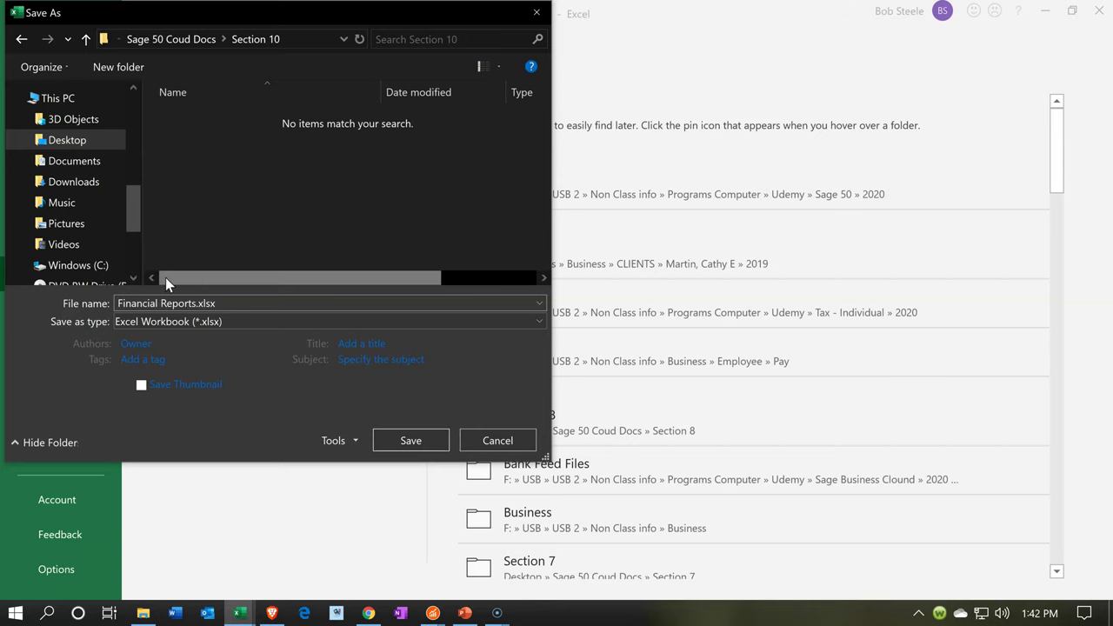
{"action": "key", "text": "Return"}
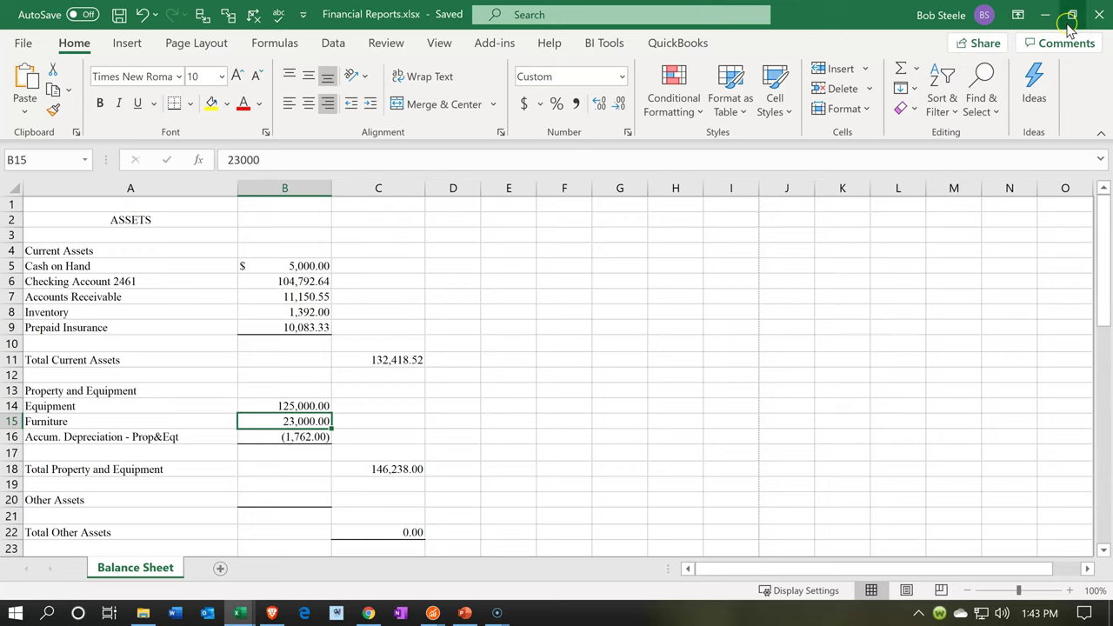
{"action": "left_click", "coordinate": [1099, 18]}
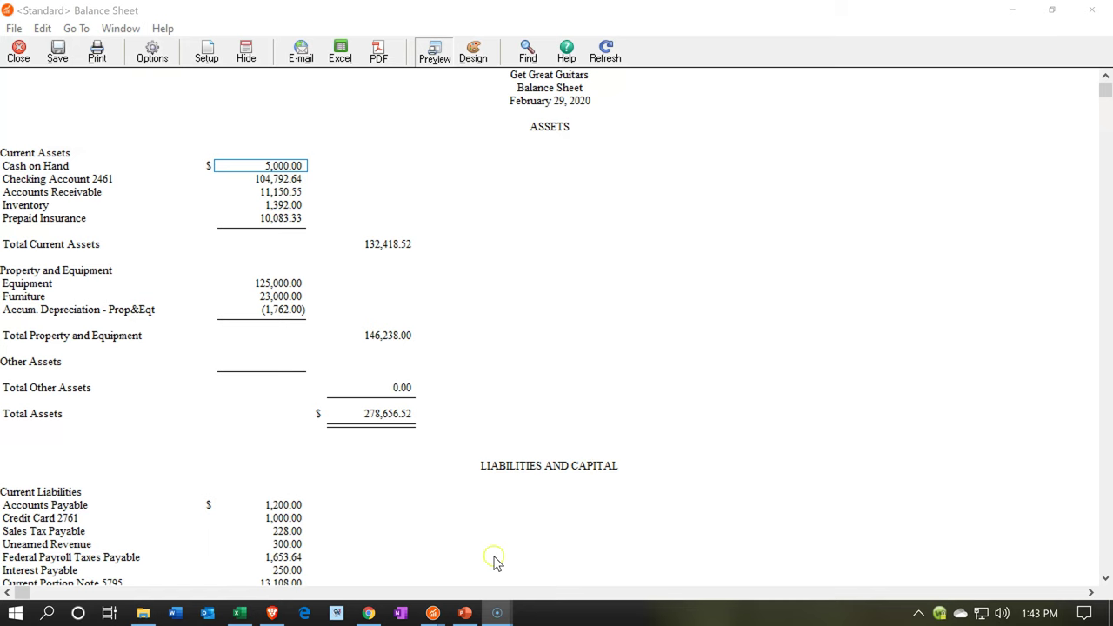
Step: Switch to the Income Statement and set its Excel export to add a new worksheet to an existing workbook
{"action": "mouse_move", "coordinate": [446, 615]}
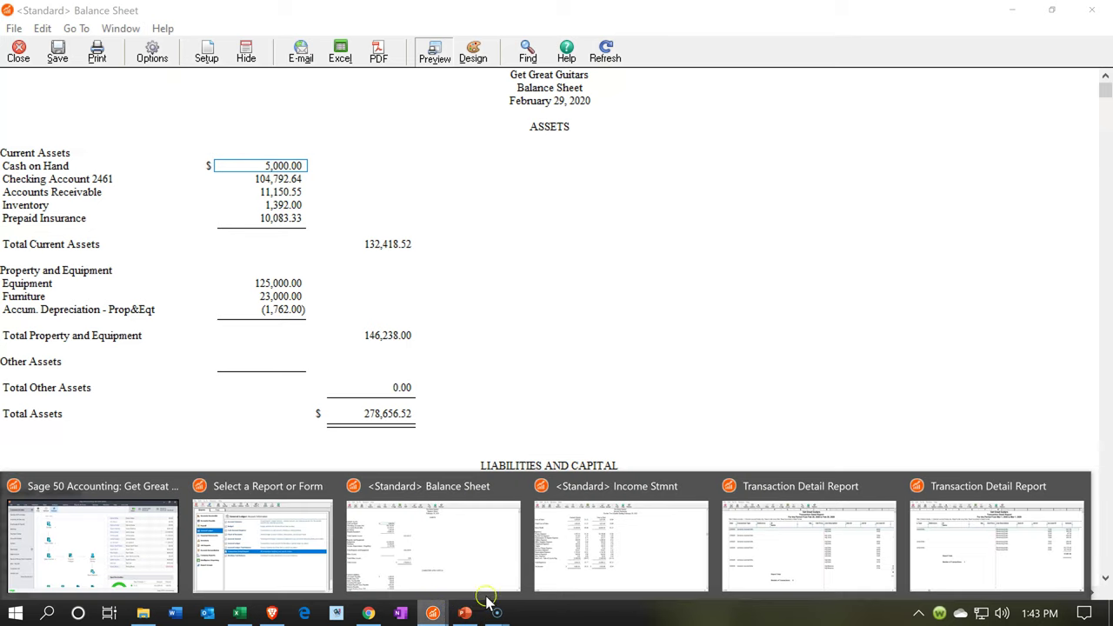
{"action": "left_click", "coordinate": [631, 576]}
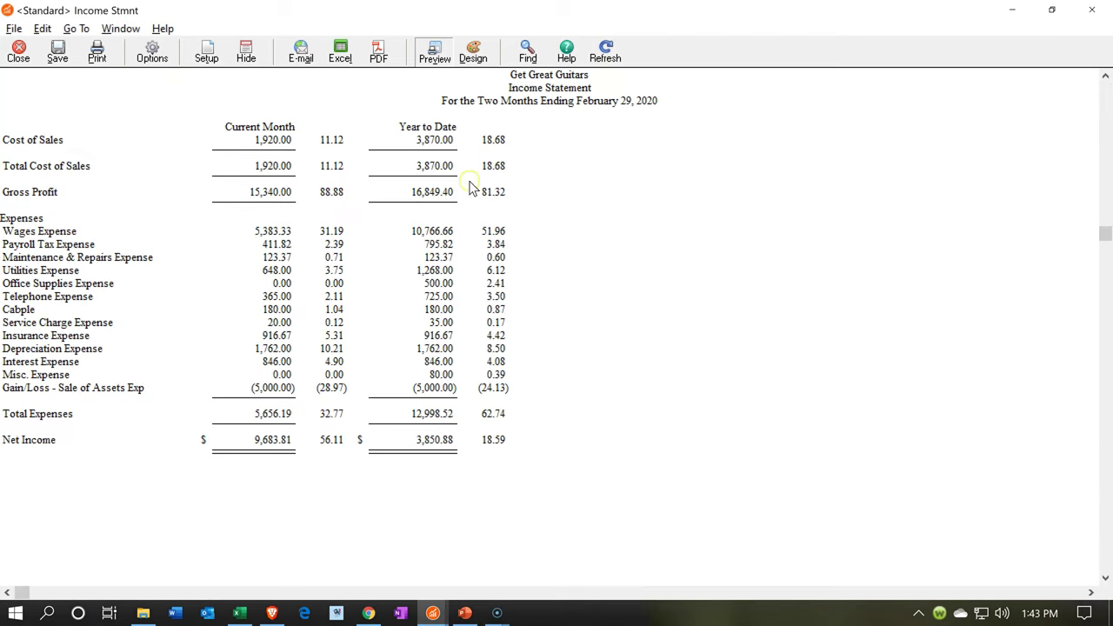
{"action": "left_click", "coordinate": [340, 54]}
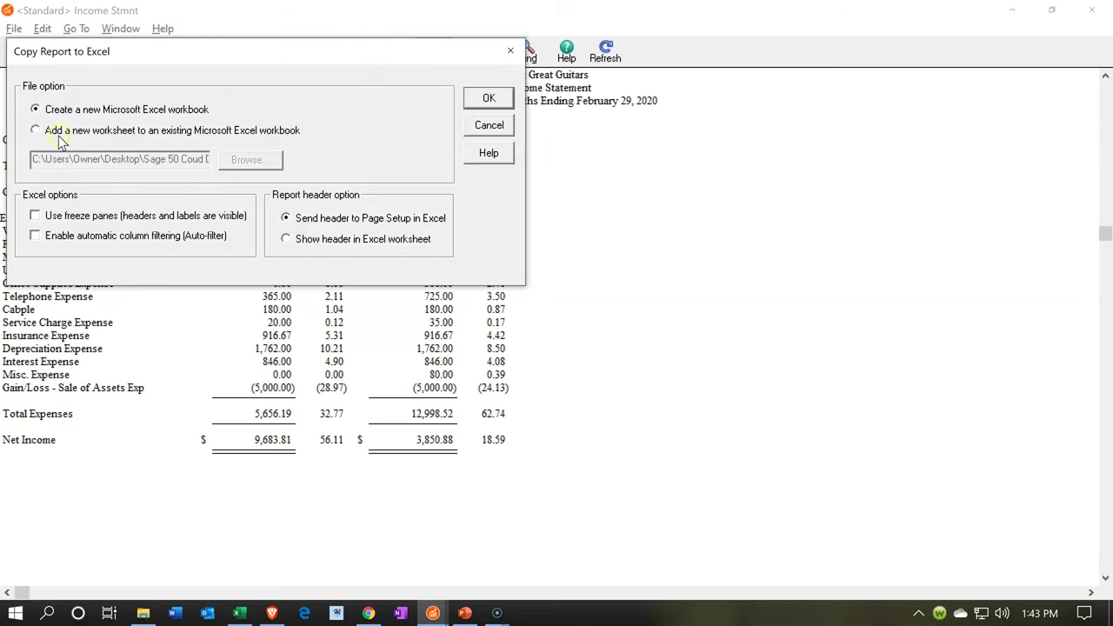
{"action": "left_click", "coordinate": [35, 131]}
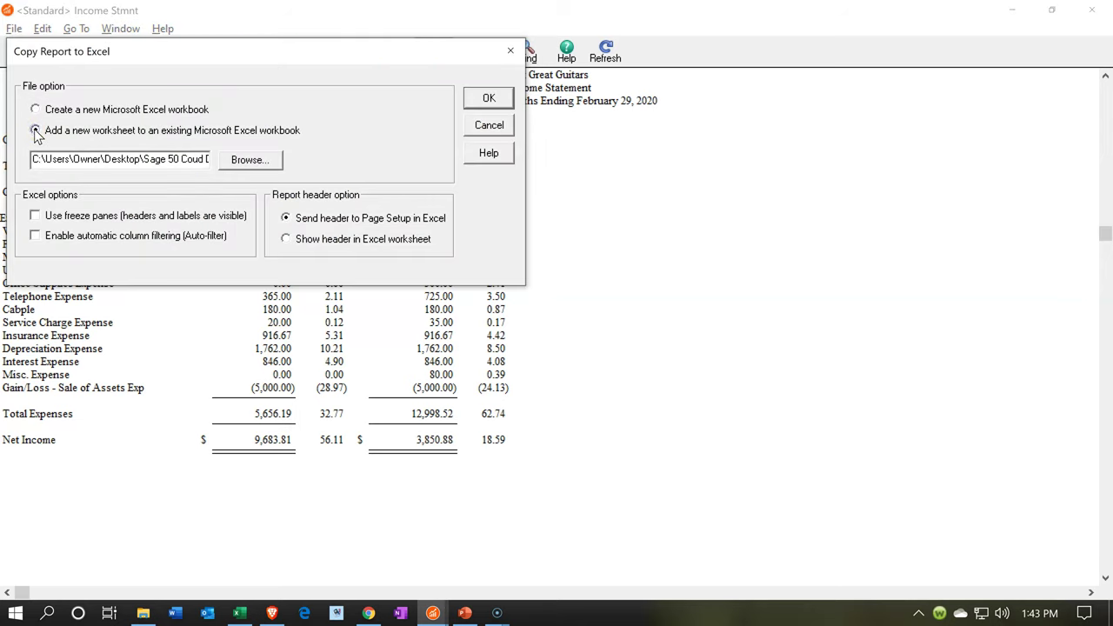
Step: Choose Financial Reports.xlsx in the Section 10 folder as the target workbook for the Income Statement export
{"action": "left_click", "coordinate": [253, 167]}
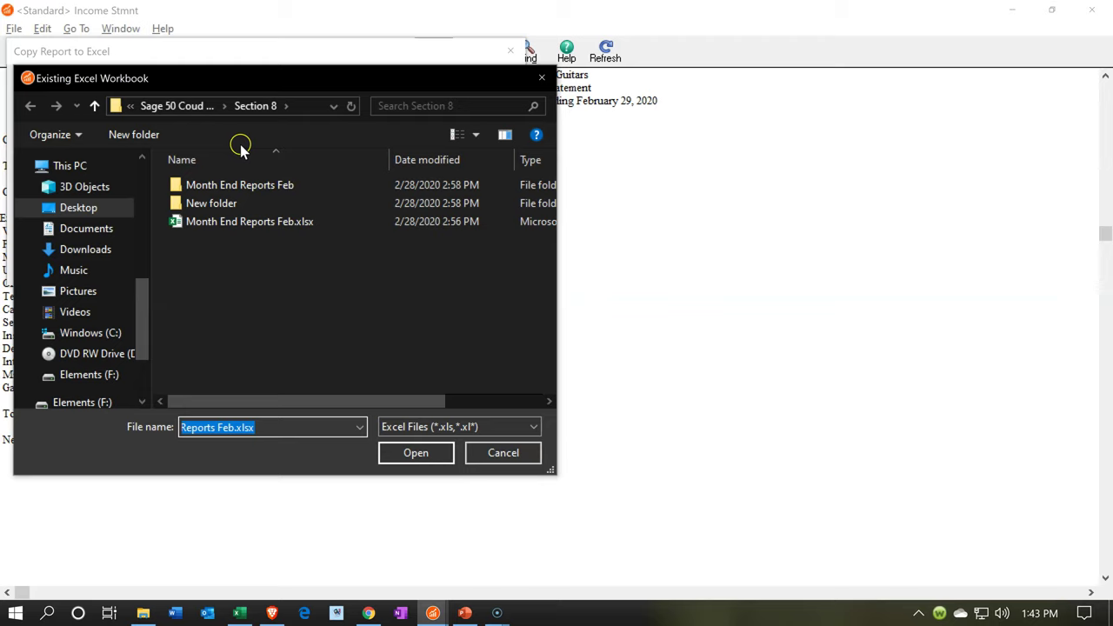
{"action": "left_click", "coordinate": [171, 106]}
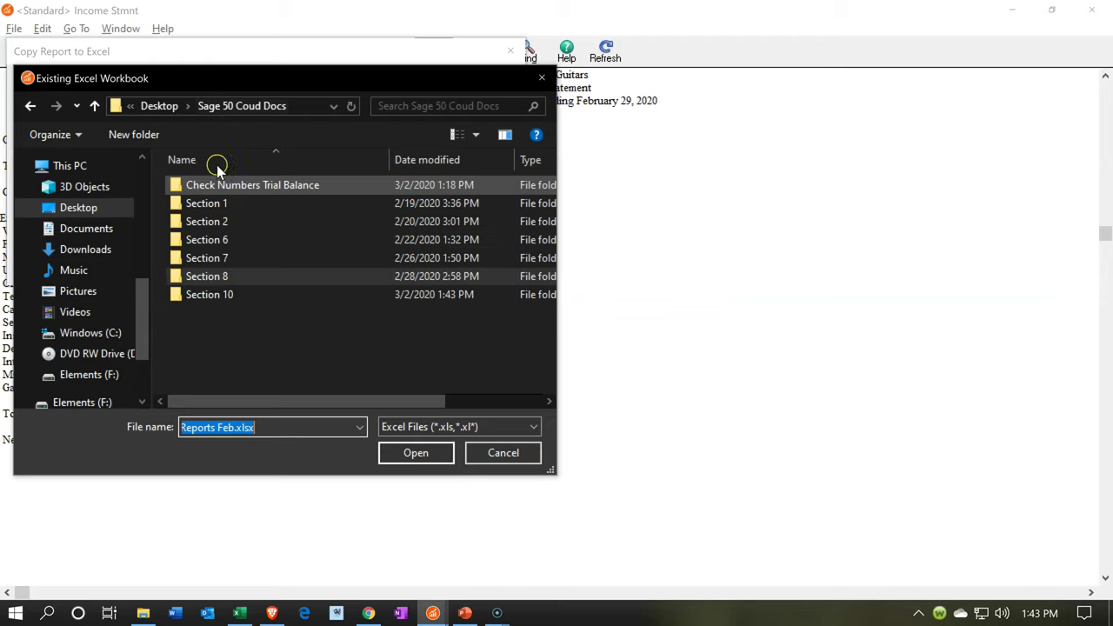
{"action": "left_click", "coordinate": [224, 294]}
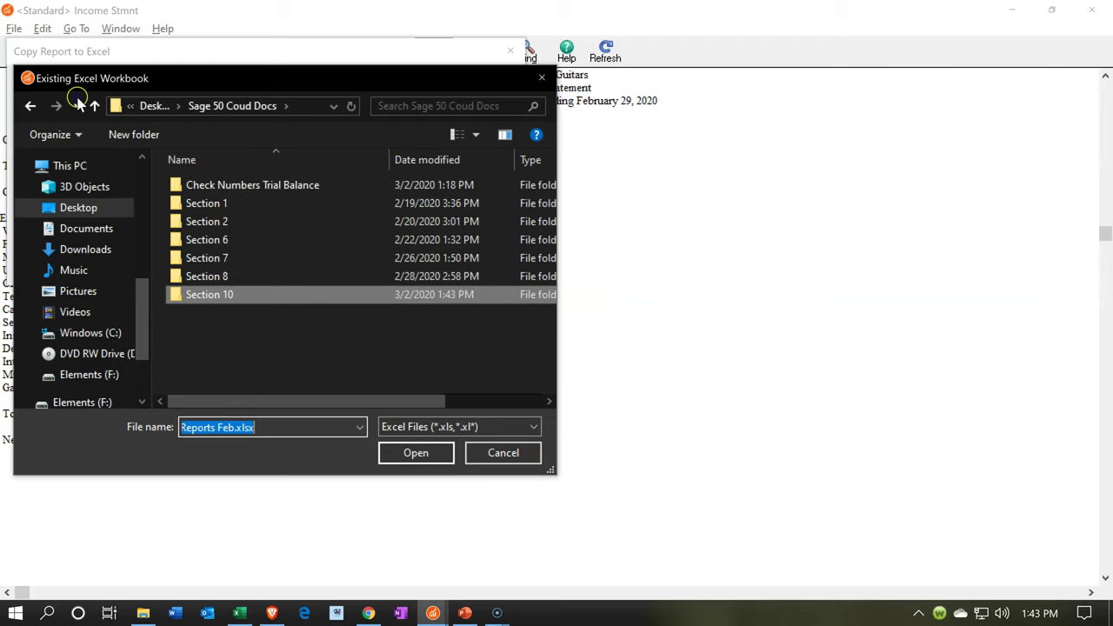
{"action": "double_click", "coordinate": [231, 291]}
{"action": "left_click", "coordinate": [204, 193]}
{"action": "double_click", "coordinate": [203, 190]}
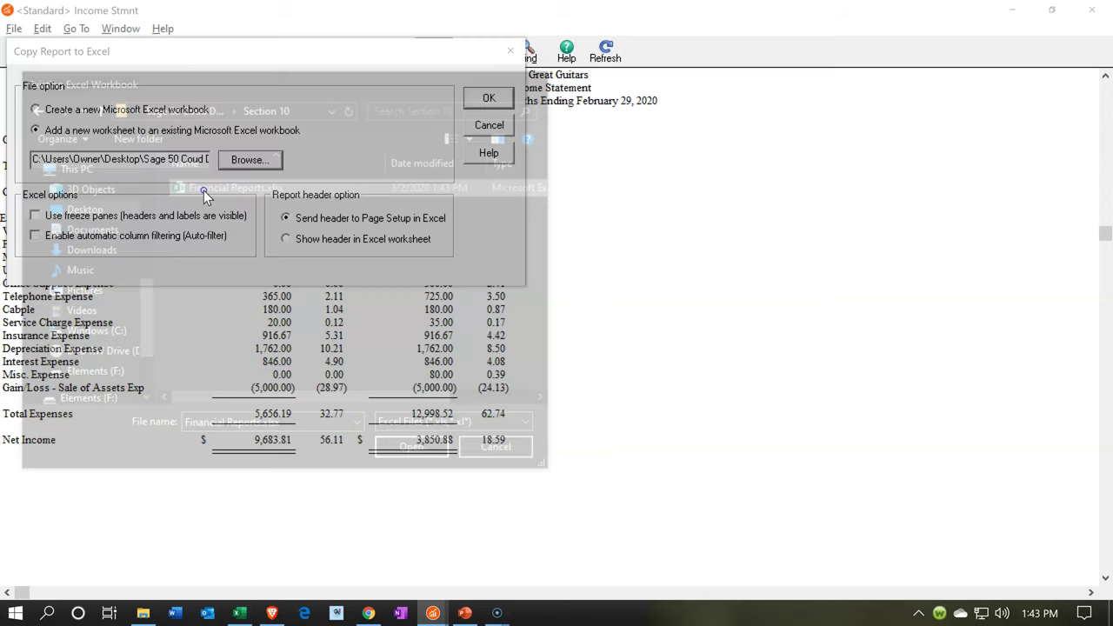
Step: Export the Income Statement as a new worksheet in Financial Reports.xlsx, saving and closing the workbook
{"action": "left_click", "coordinate": [486, 99]}
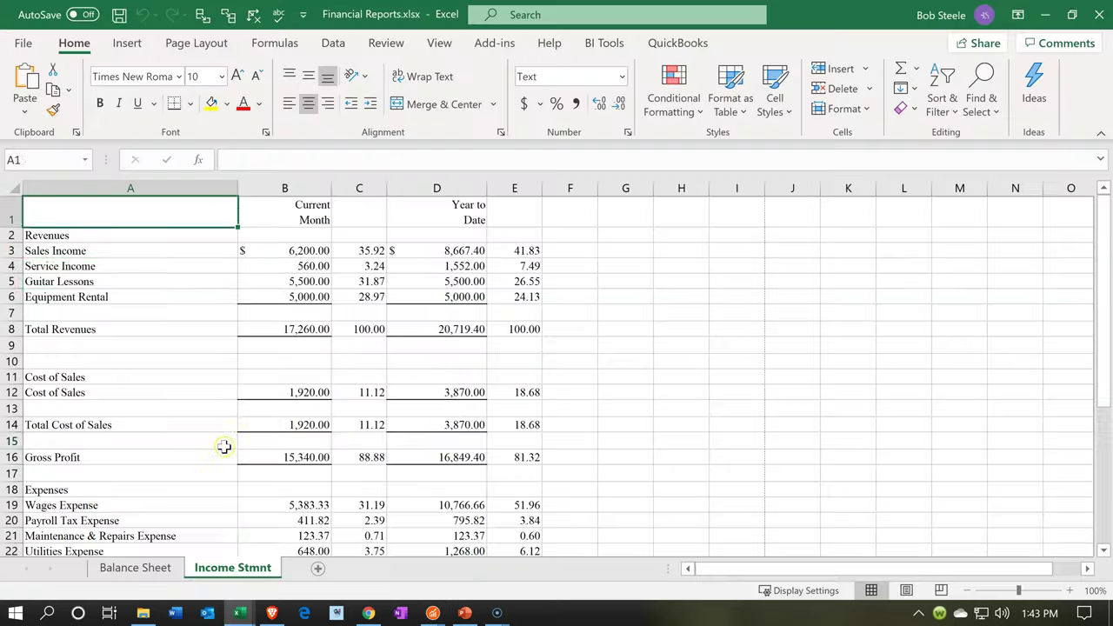
{"action": "left_click", "coordinate": [224, 441]}
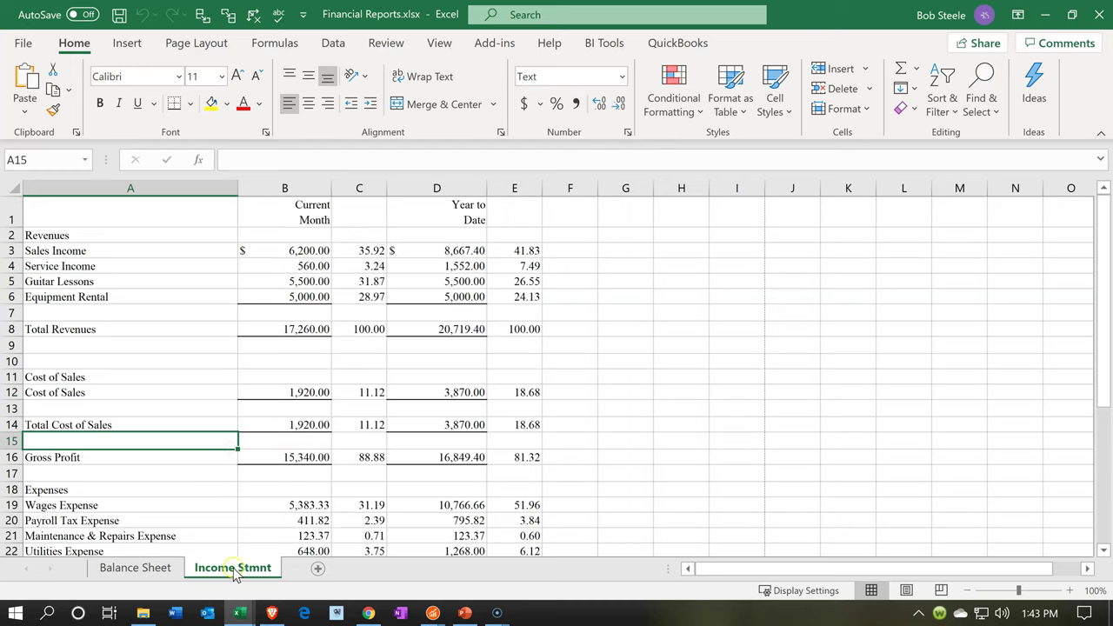
{"action": "left_click", "coordinate": [501, 405]}
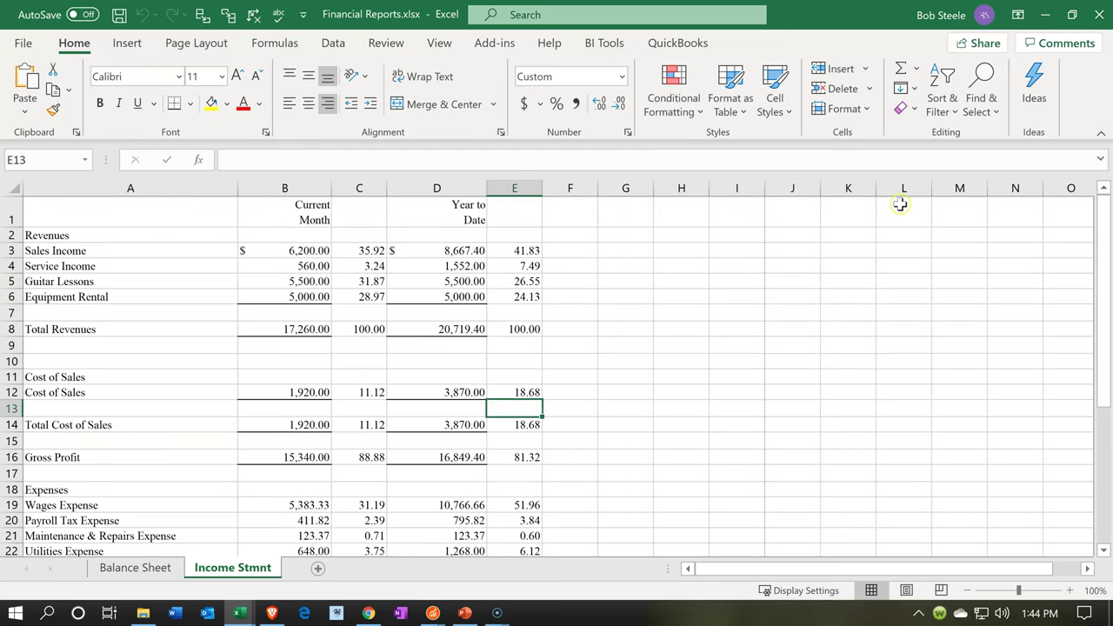
{"action": "left_click", "coordinate": [1099, 16]}
{"action": "left_click", "coordinate": [482, 347]}
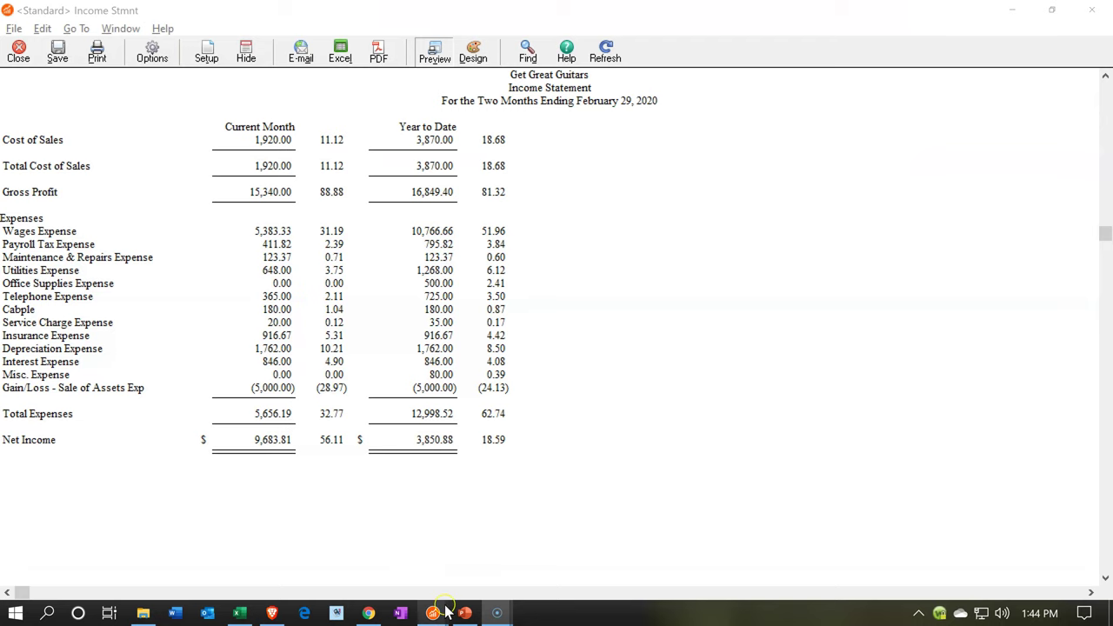
Step: Export the adjusting entries Transaction Detail Report for Feb 29, 2020 as a new worksheet in Financial Reports.xlsx
{"action": "mouse_move", "coordinate": [433, 616]}
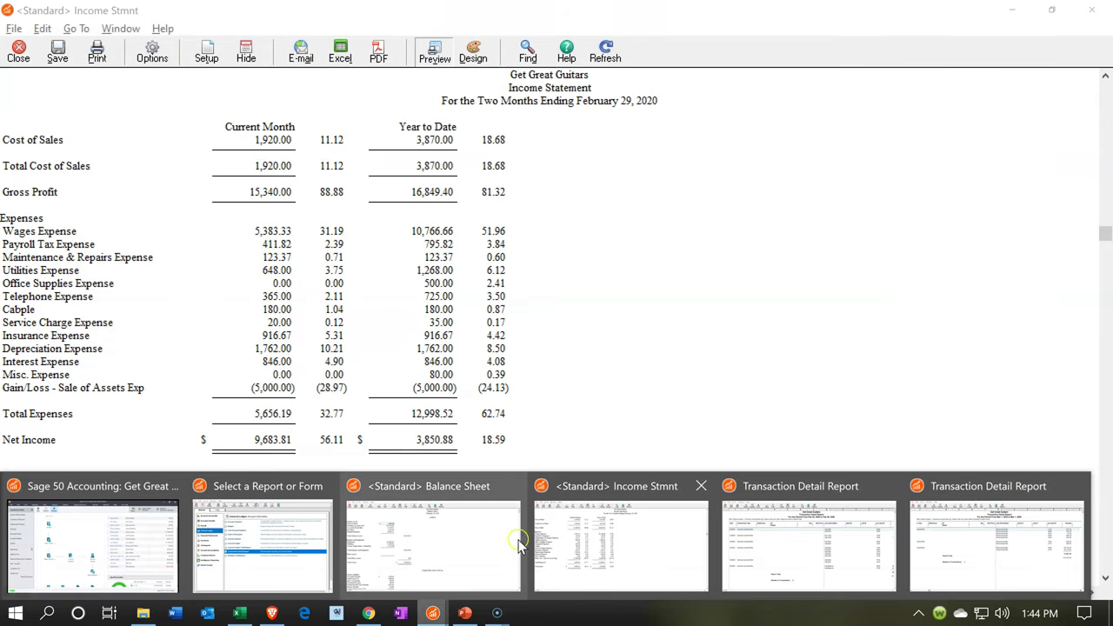
{"action": "left_click", "coordinate": [807, 539]}
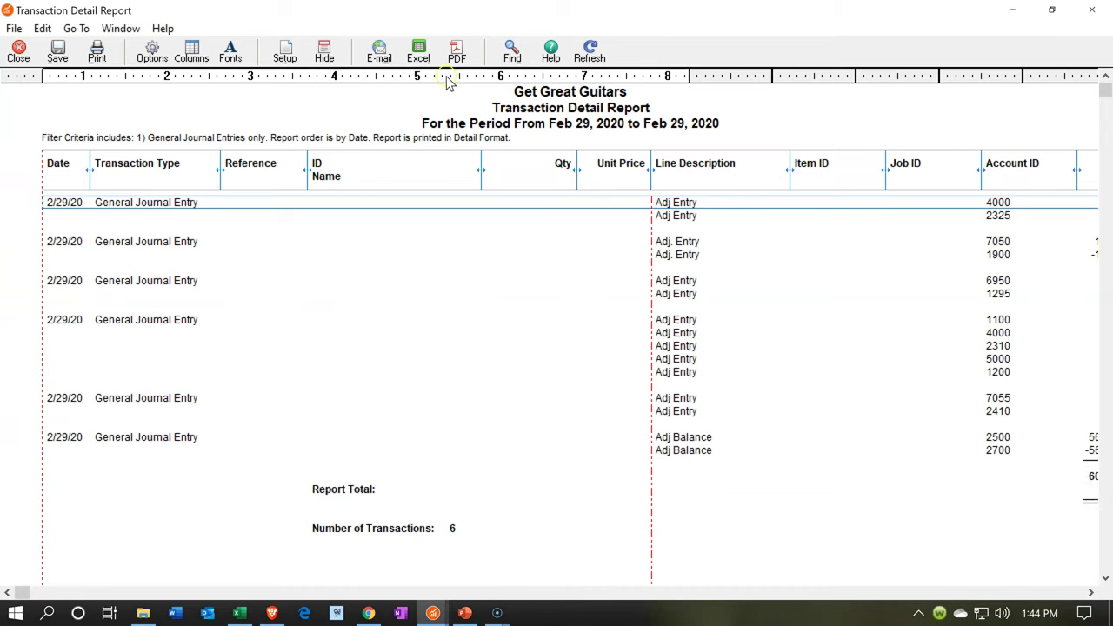
{"action": "left_click", "coordinate": [426, 54]}
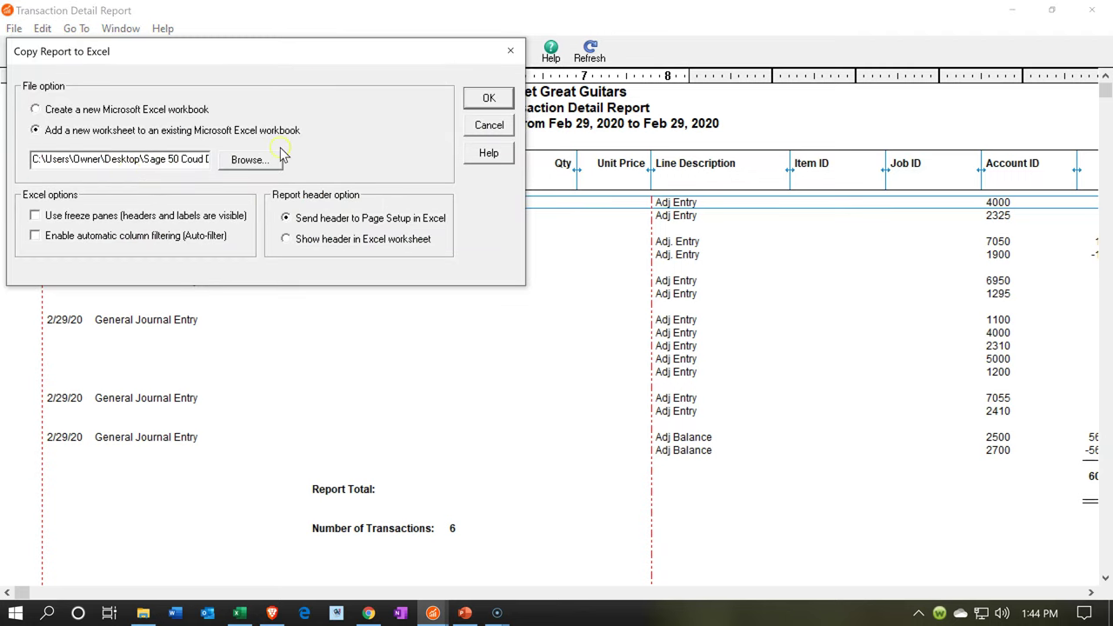
{"action": "left_click", "coordinate": [491, 101]}
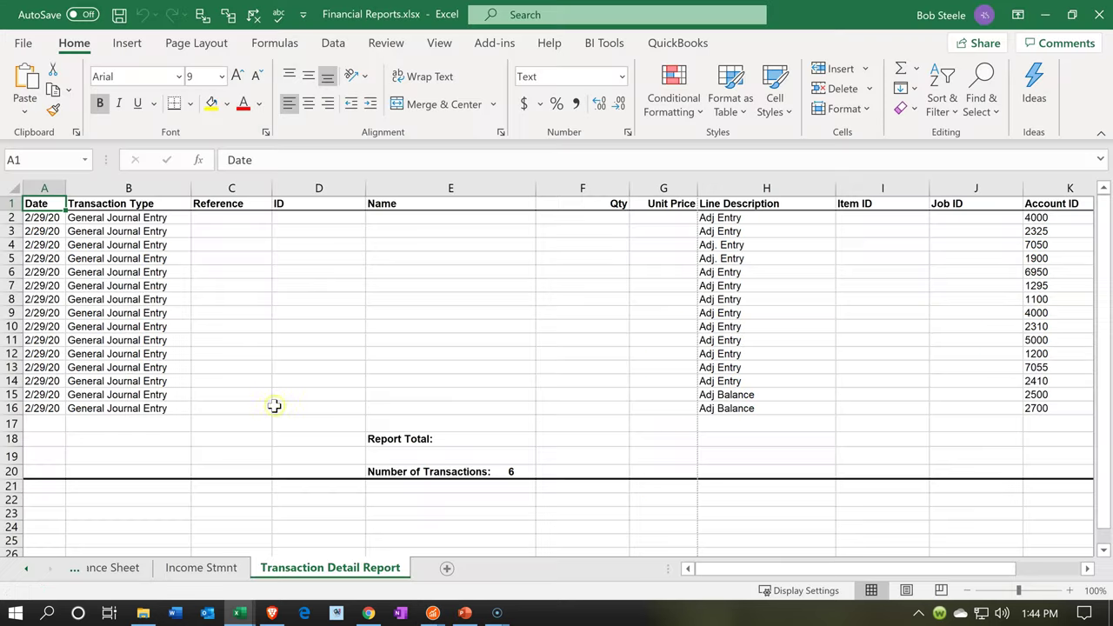
Step: Rename the Transaction Detail Report worksheet as Adjusting Entries
{"action": "left_click", "coordinate": [275, 408]}
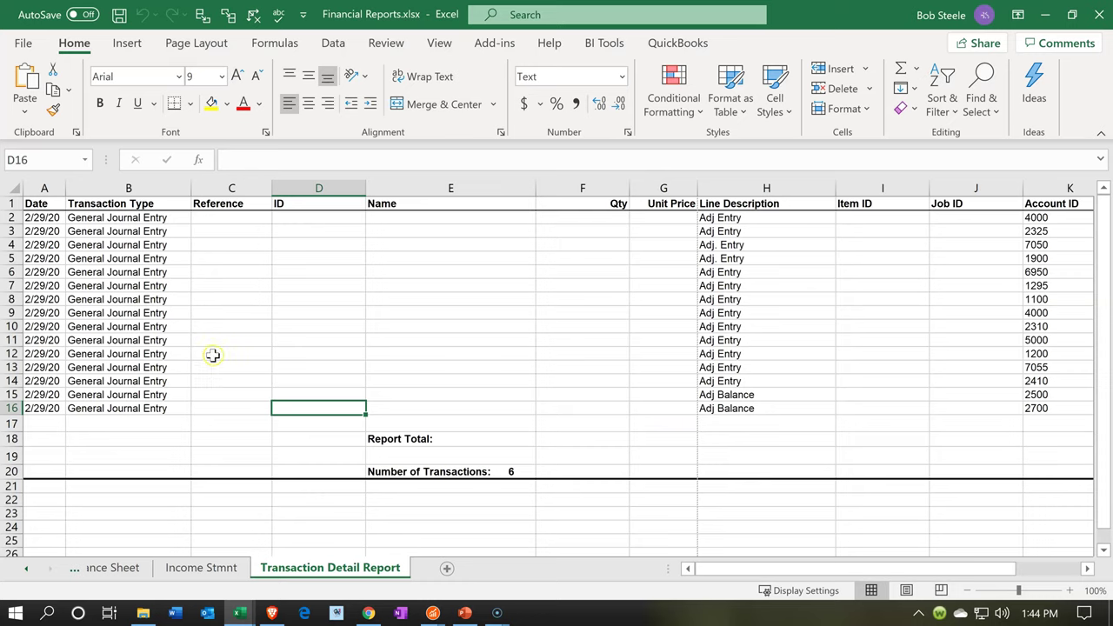
{"action": "double_click", "coordinate": [324, 570]}
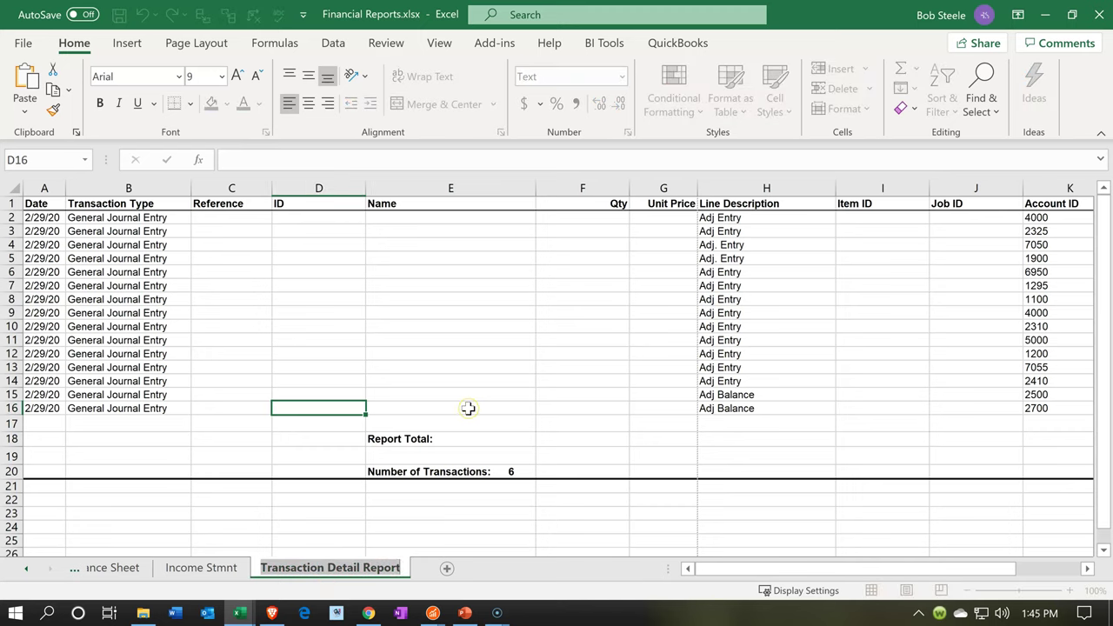
{"action": "type", "text": "Adju"}
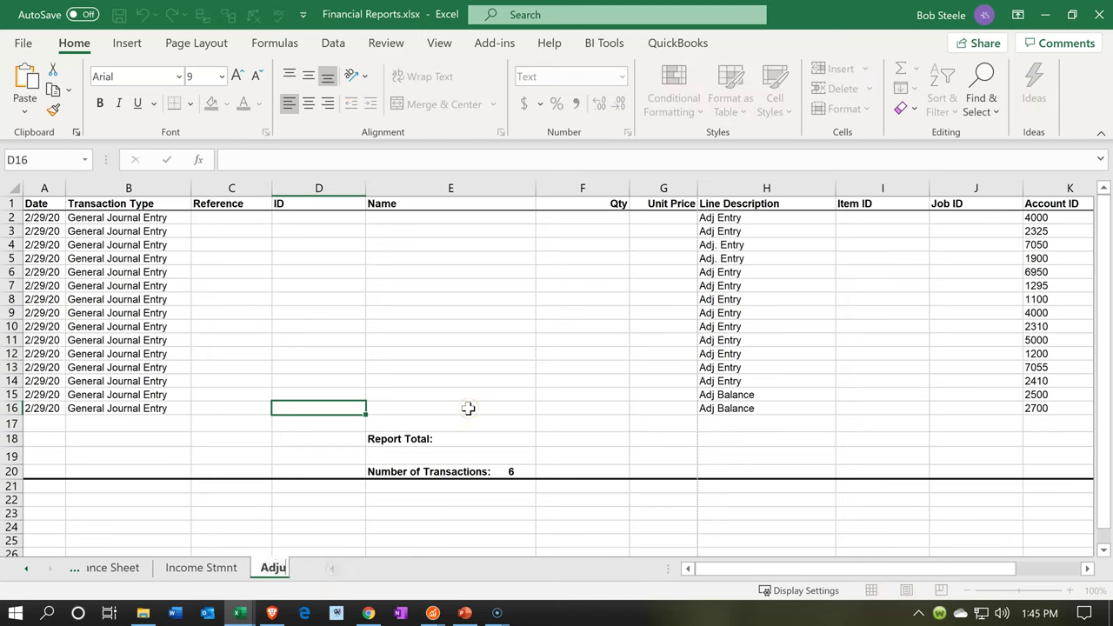
{"action": "type", "text": "sting Entries"}
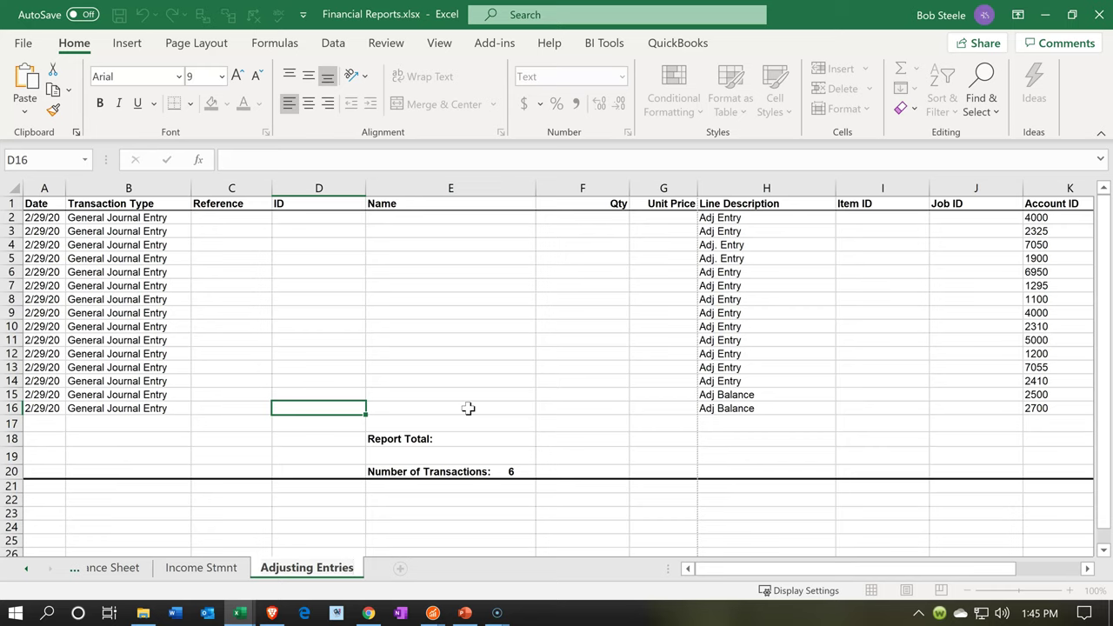
{"action": "key", "text": "Return"}
{"action": "left_click", "coordinate": [468, 407]}
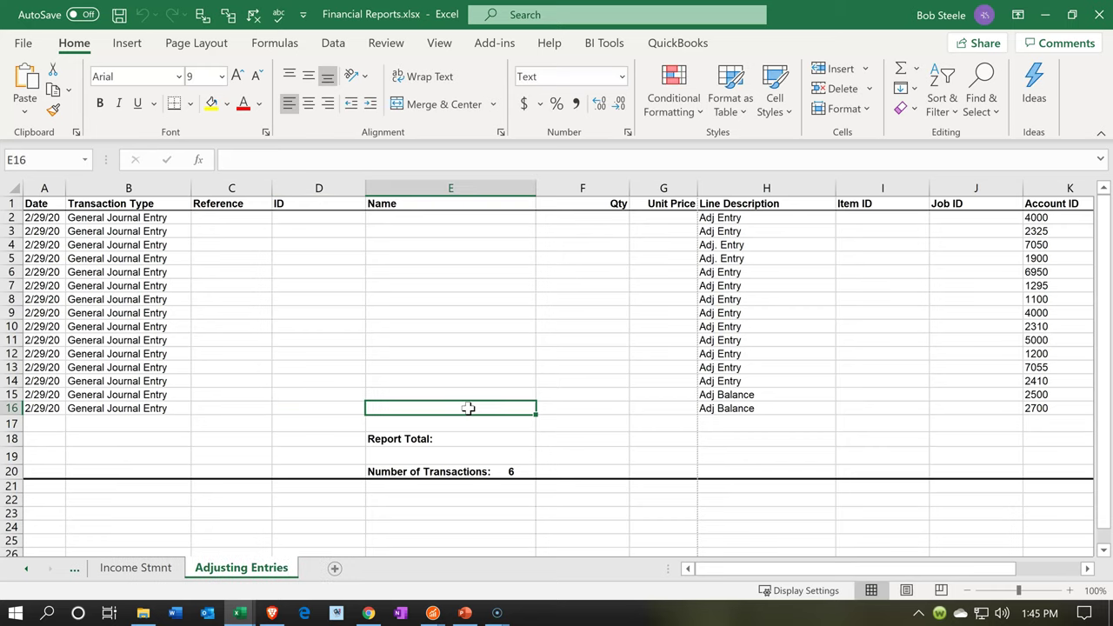
Step: Show the Adjusting Entries sheet in Page Layout view and replace the header line Transaction Detail Report with Adjusting Entry Report
{"action": "left_click", "coordinate": [907, 591]}
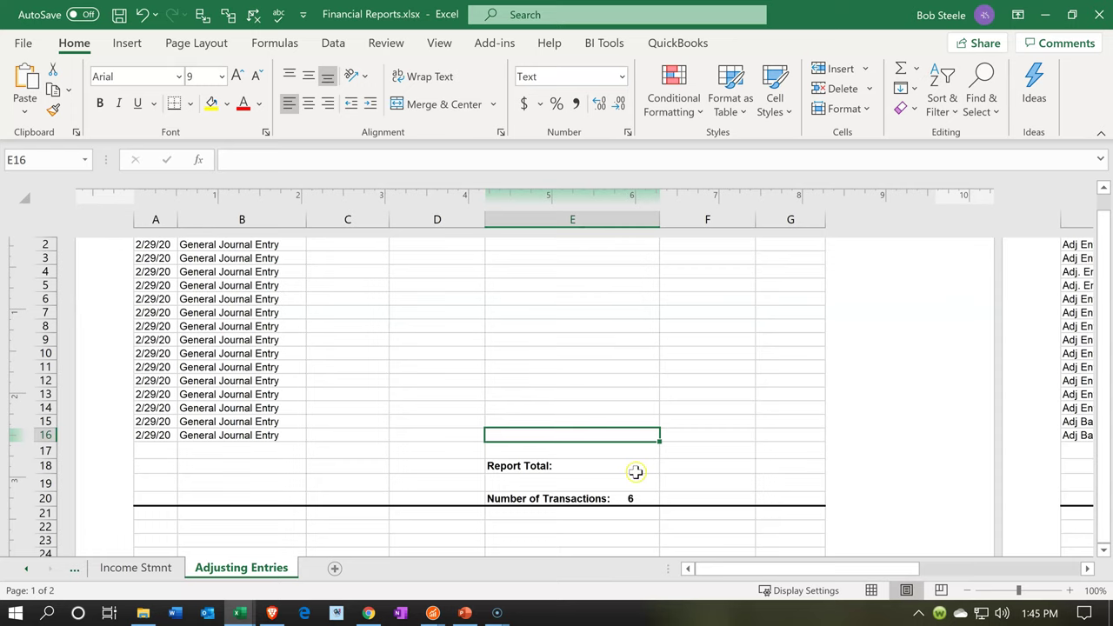
{"action": "scroll", "coordinate": [631, 452], "scroll_direction": "up", "scroll_amount": 3}
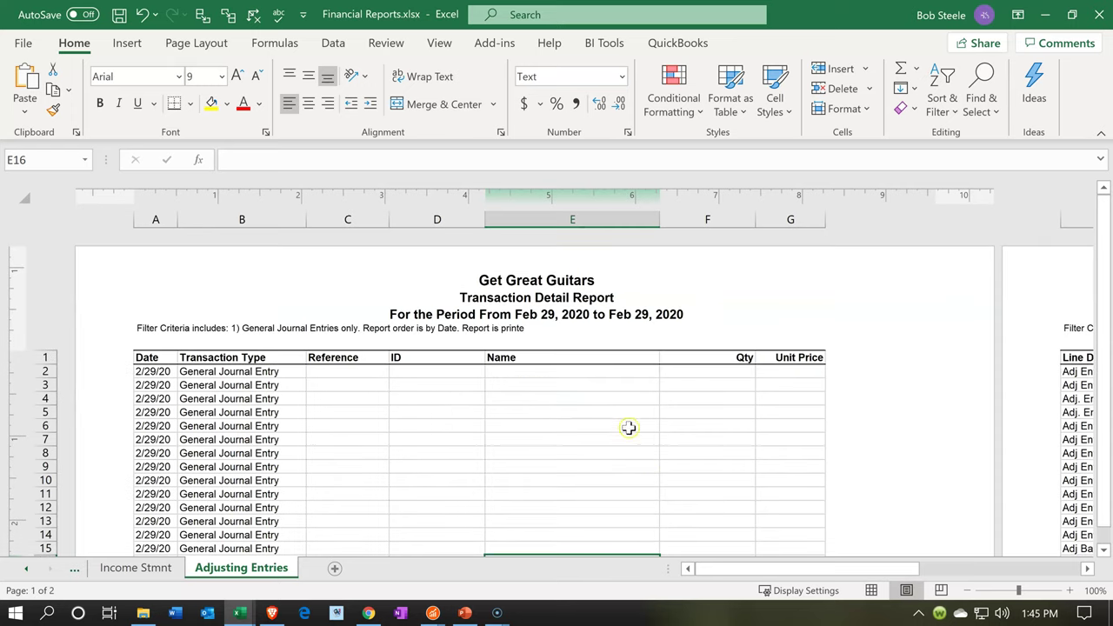
{"action": "left_click", "coordinate": [614, 298]}
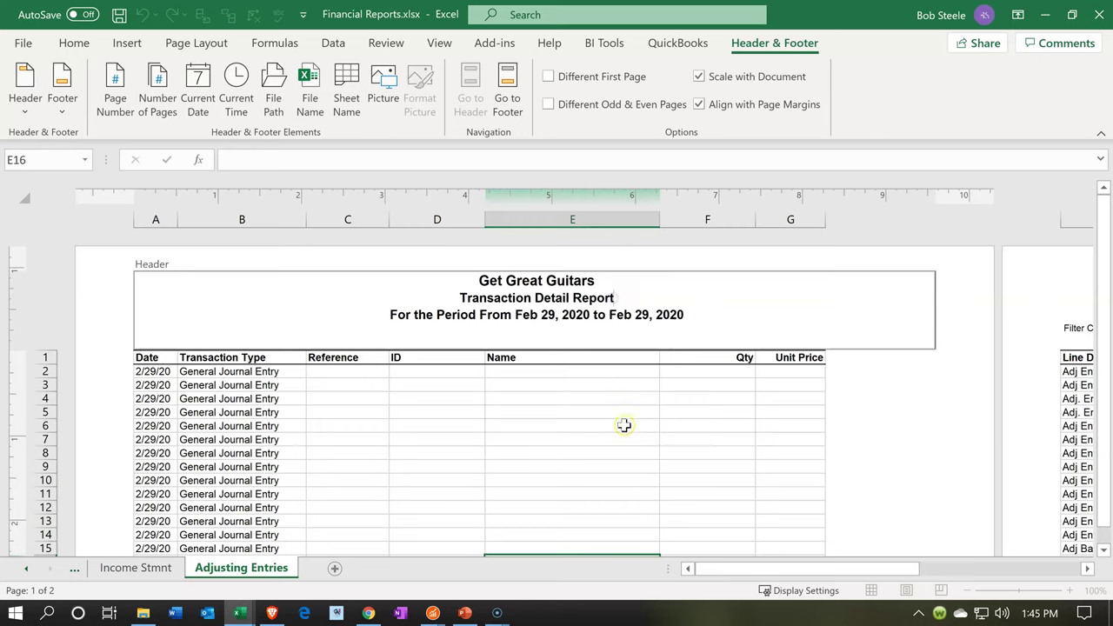
{"action": "key", "text": "BackSpace"}
{"action": "key", "text": "BackSpace"}
{"action": "key", "text": "BackSpace"}
{"action": "key", "text": "BackSpace"}
{"action": "key", "text": "BackSpace"}
{"action": "key", "text": "BackSpace"}
{"action": "key", "text": "BackSpace"}
{"action": "key", "text": "BackSpace"}
{"action": "key", "text": "BackSpace"}
{"action": "key", "text": "BackSpace"}
{"action": "key", "text": "BackSpace"}
{"action": "key", "text": "BackSpace"}
{"action": "key", "text": "BackSpace"}
{"action": "key", "text": "BackSpace"}
{"action": "key", "text": "BackSpace"}
{"action": "key", "text": "BackSpace"}
{"action": "key", "text": "BackSpace"}
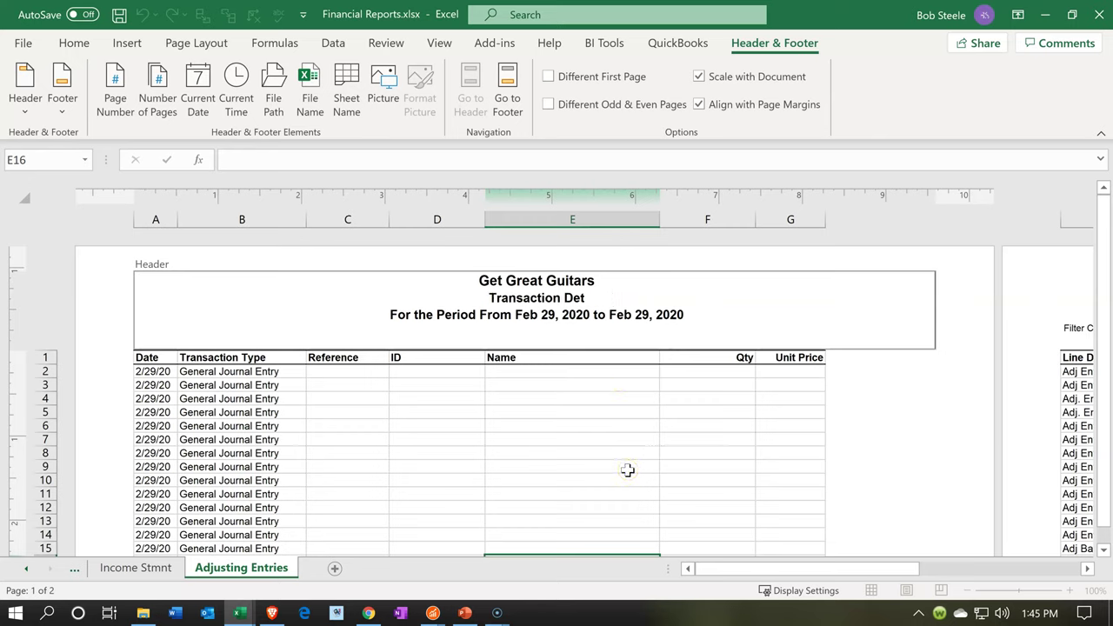
{"action": "key", "text": "BackSpace"}
{"action": "key", "text": "BackSpace"}
{"action": "key", "text": "BackSpace"}
{"action": "key", "text": "BackSpace"}
{"action": "key", "text": "BackSpace"}
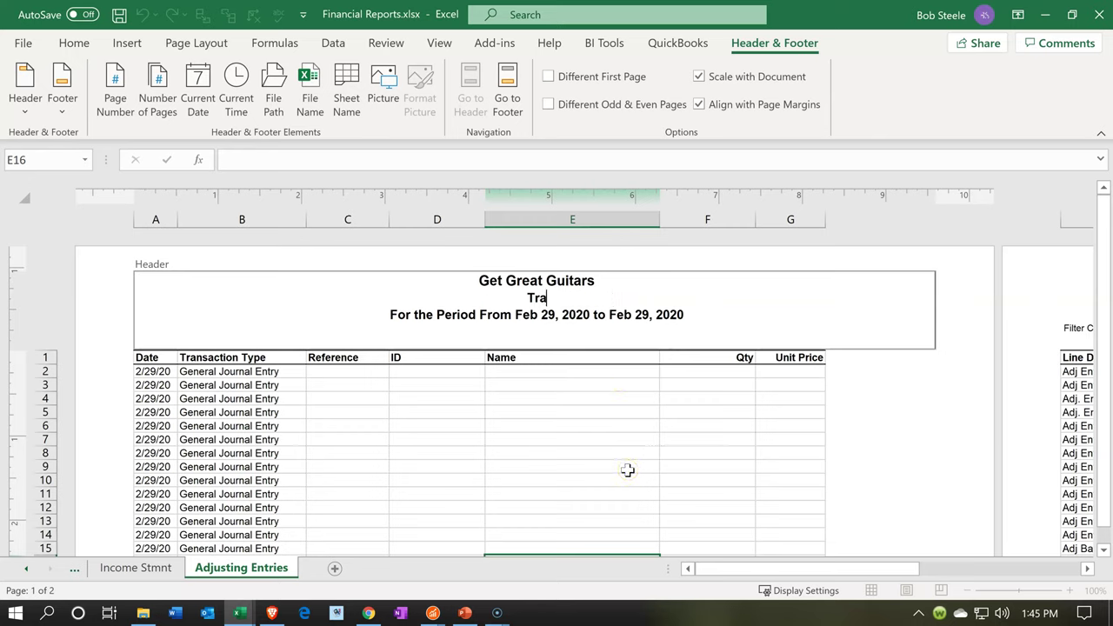
{"action": "key", "text": "BackSpace"}
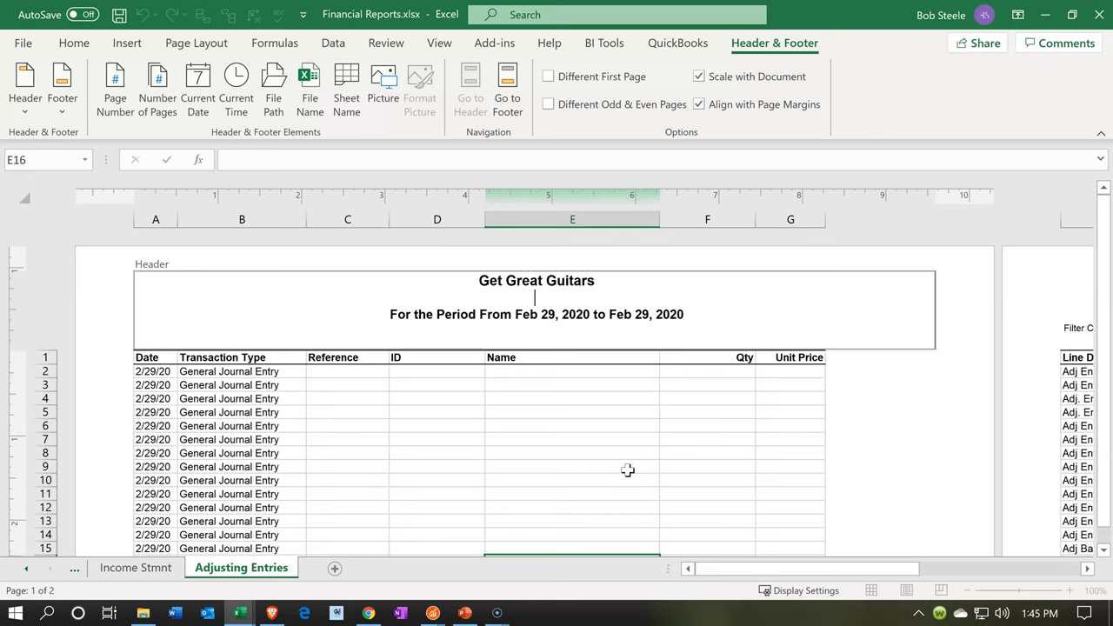
{"action": "type", "text": "ting ENtr"}
{"action": "key", "text": "BackSpace"}
{"action": "key", "text": "BackSpace"}
{"action": "key", "text": "BackSpace"}
{"action": "type", "text": "ntr"}
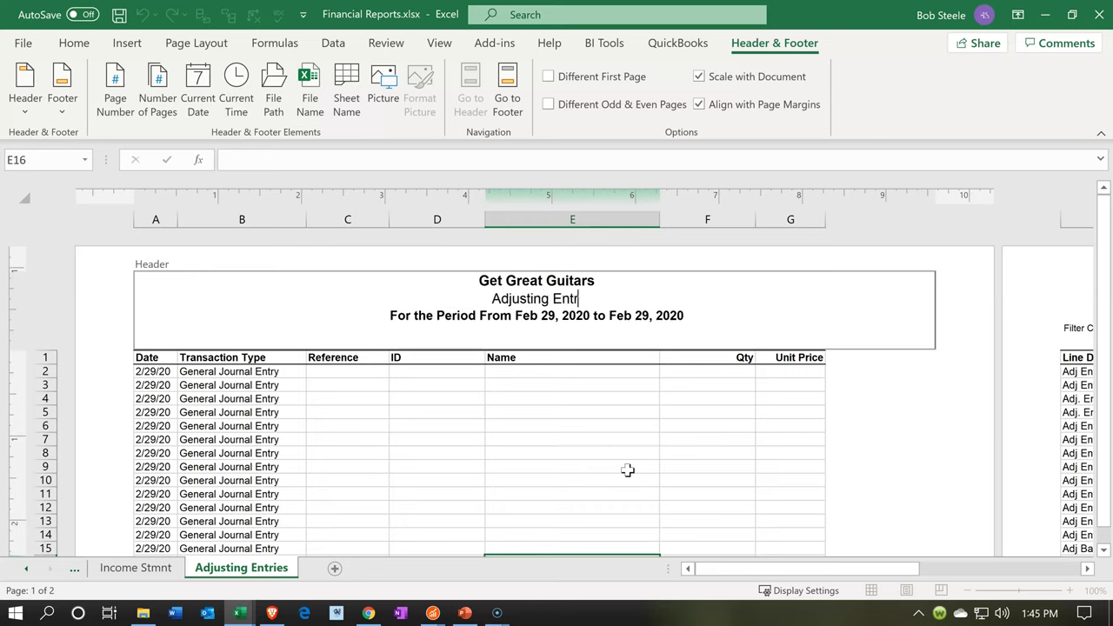
{"action": "type", "text": "y Report"}
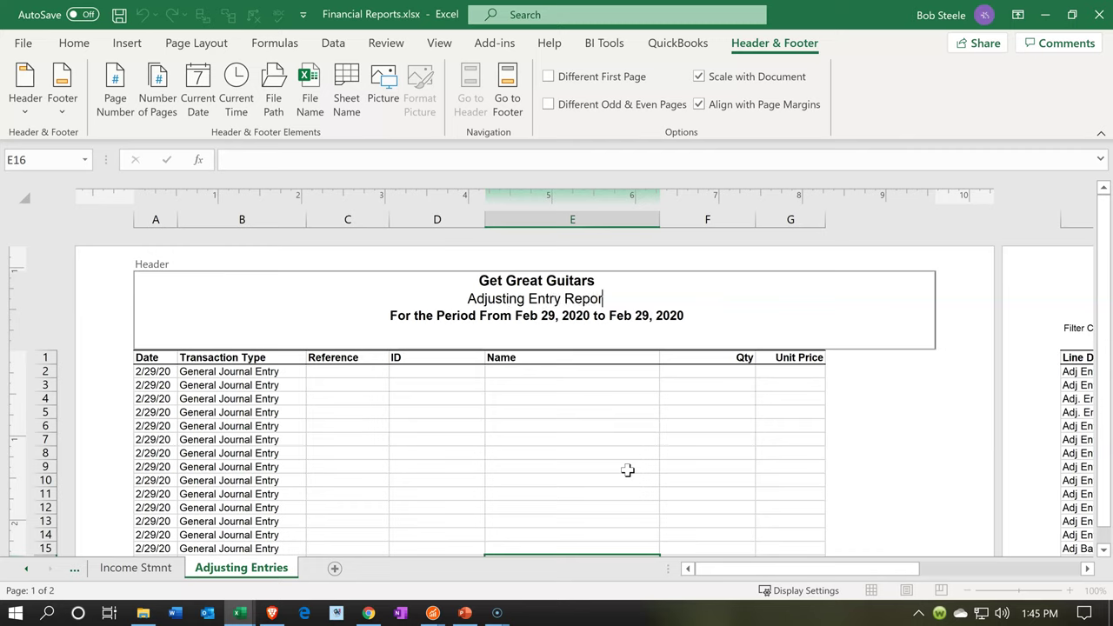
{"action": "left_click", "coordinate": [627, 469]}
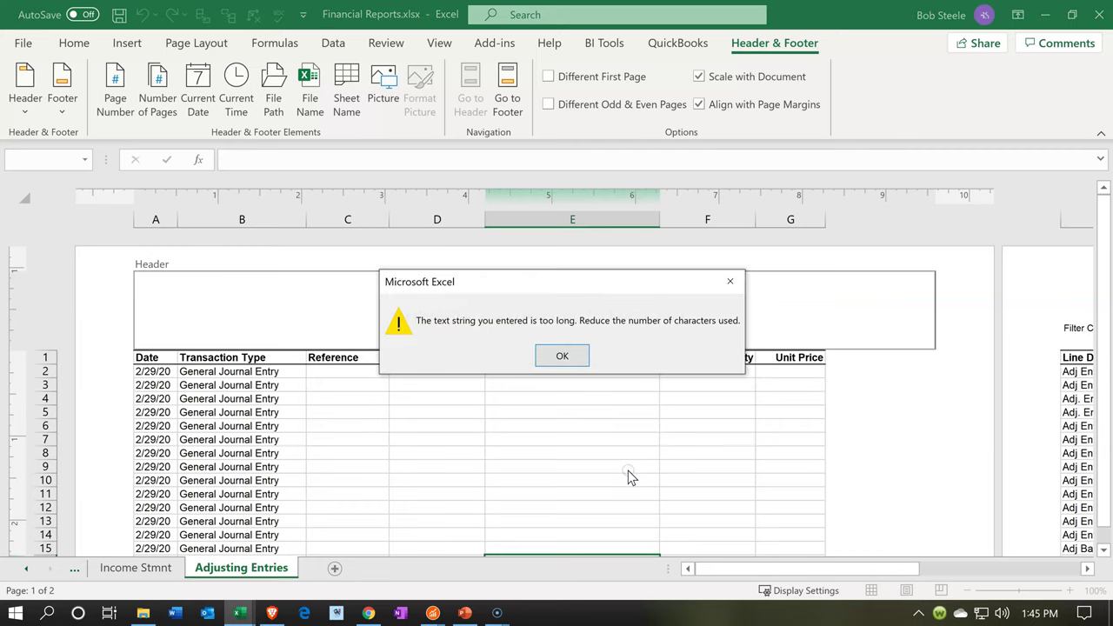
{"action": "left_click", "coordinate": [562, 361]}
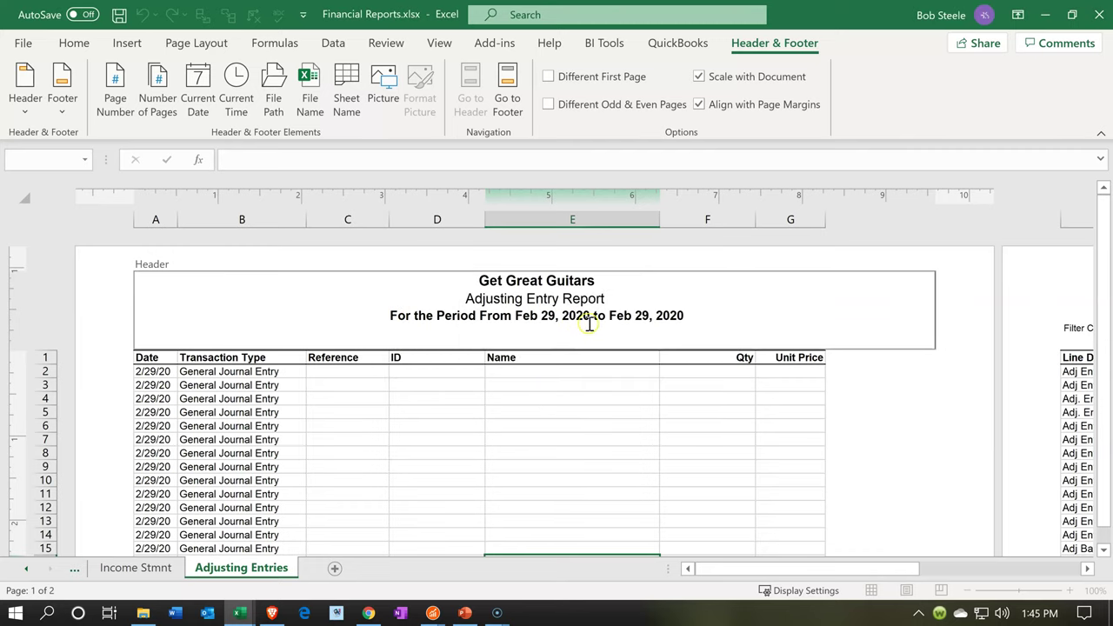
Step: Try to shorten the page header by deleting characters from the end of its Adjusting Entry Report line
{"action": "key", "text": "BackSpace"}
{"action": "key", "text": "BackSpace"}
{"action": "key", "text": "BackSpace"}
{"action": "key", "text": "BackSpace"}
{"action": "key", "text": "BackSpace"}
{"action": "key", "text": "BackSpace"}
{"action": "key", "text": "BackSpace"}
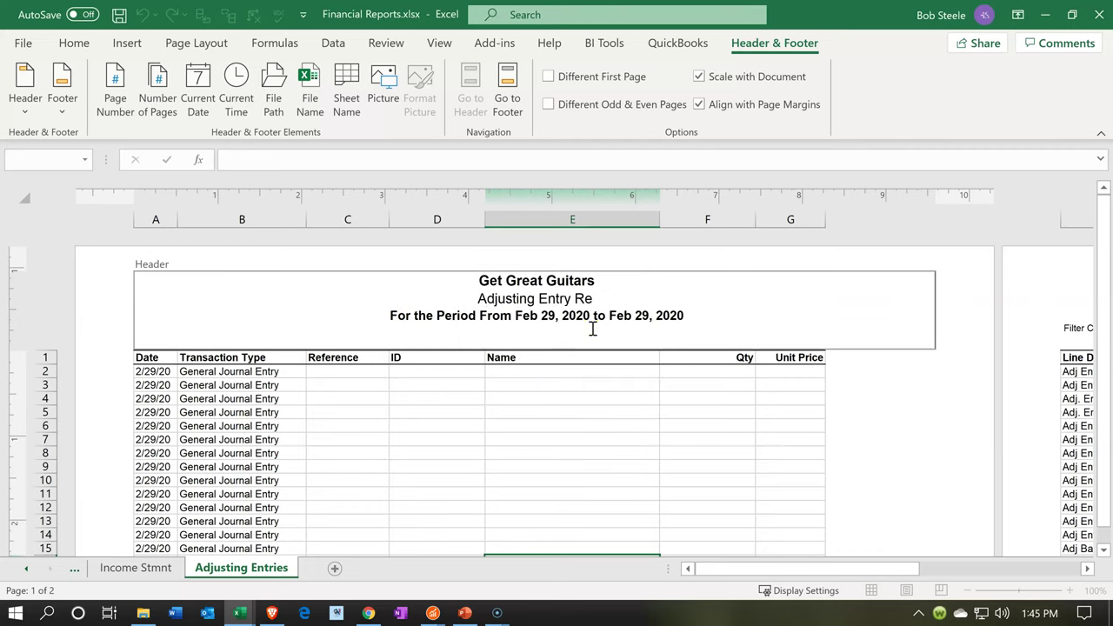
{"action": "left_click", "coordinate": [551, 484]}
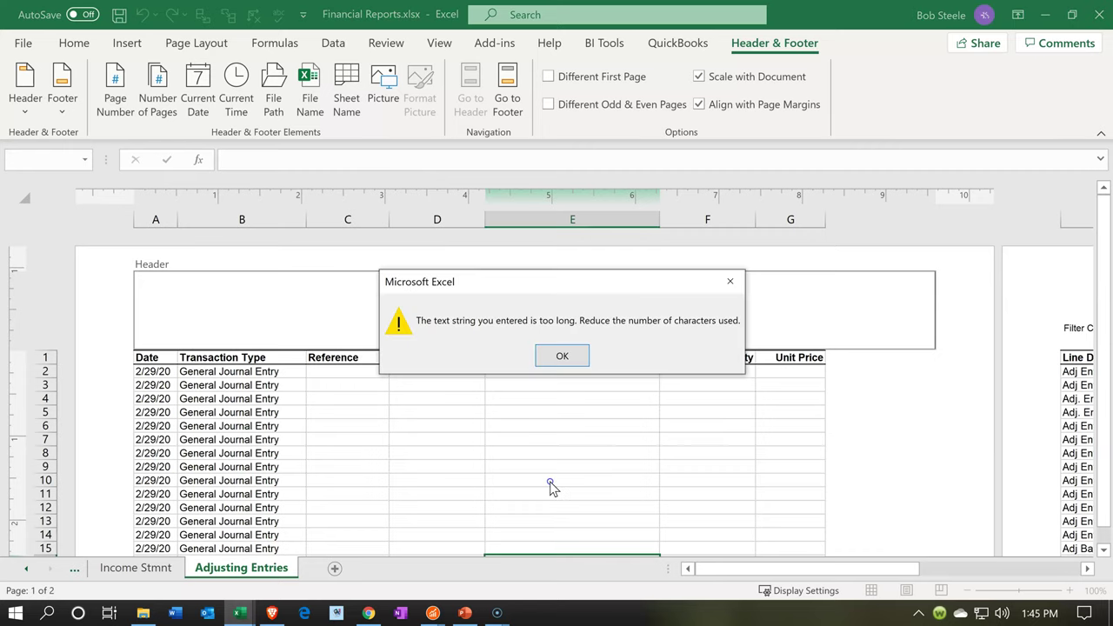
{"action": "left_click", "coordinate": [566, 363]}
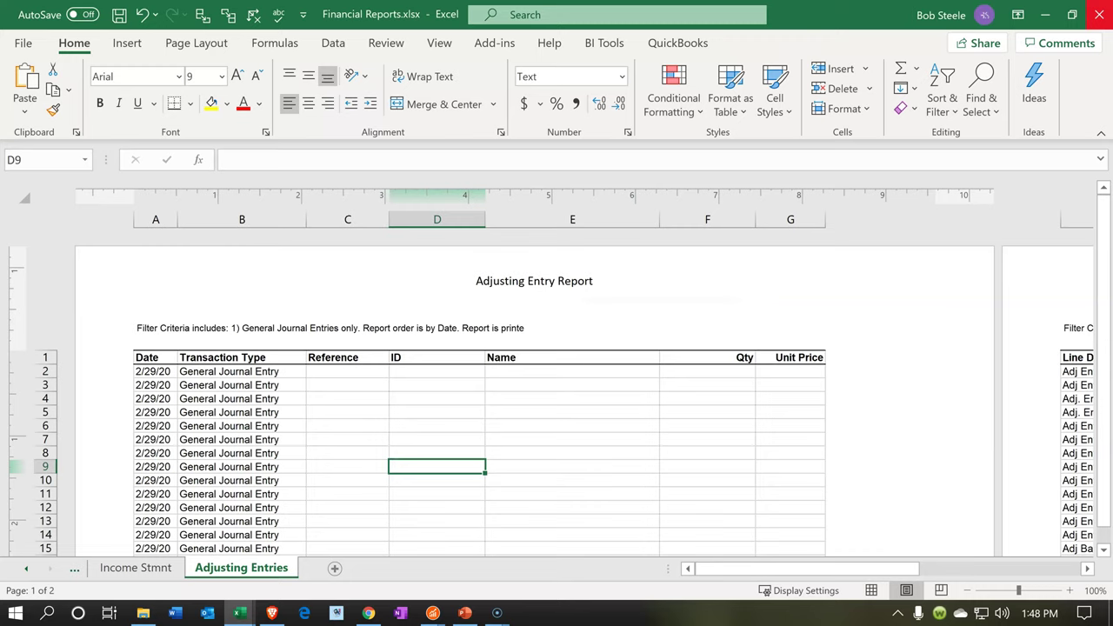
Step: Check the centre page header, leave header editing and return the Adjusting Entries sheet to Normal view
{"action": "left_click", "coordinate": [526, 296]}
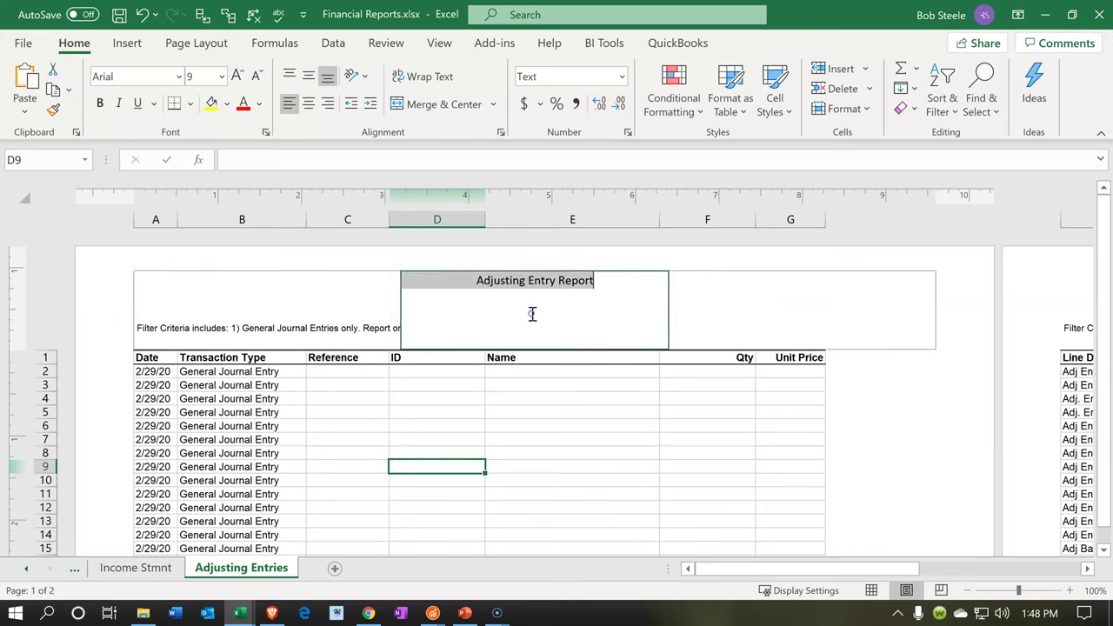
{"action": "left_click", "coordinate": [523, 304]}
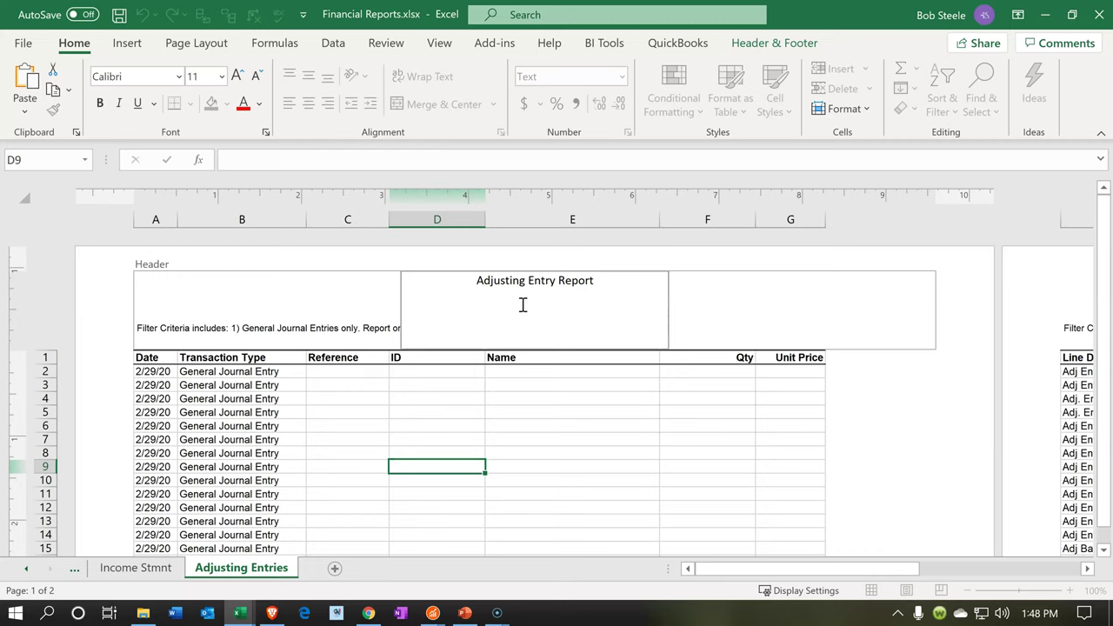
{"action": "left_click", "coordinate": [508, 305]}
{"action": "left_click", "coordinate": [546, 405]}
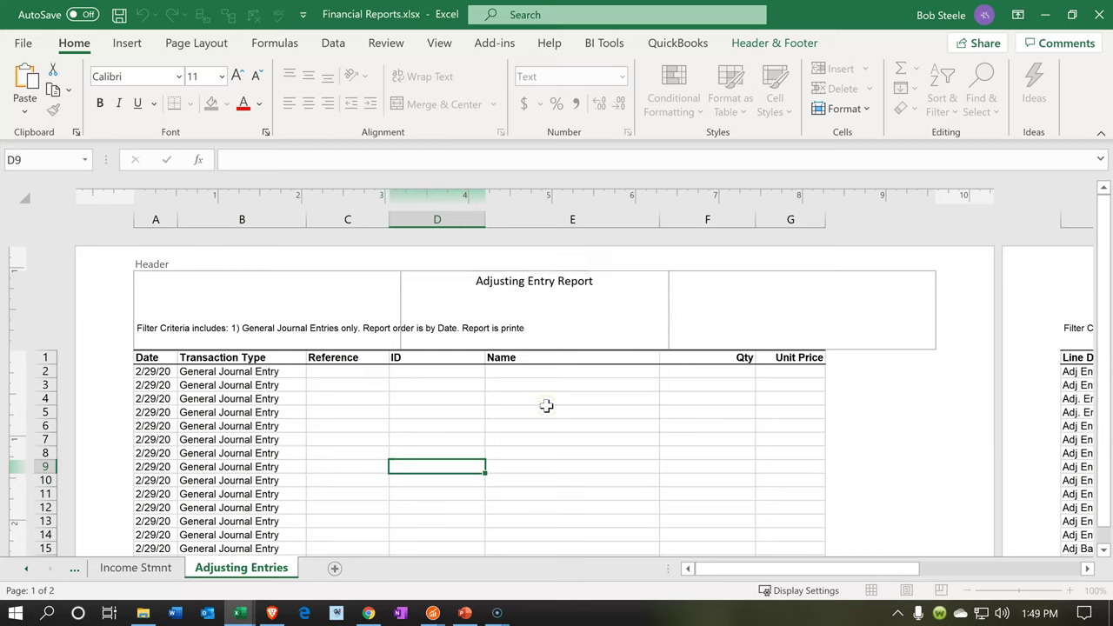
{"action": "left_click", "coordinate": [551, 412]}
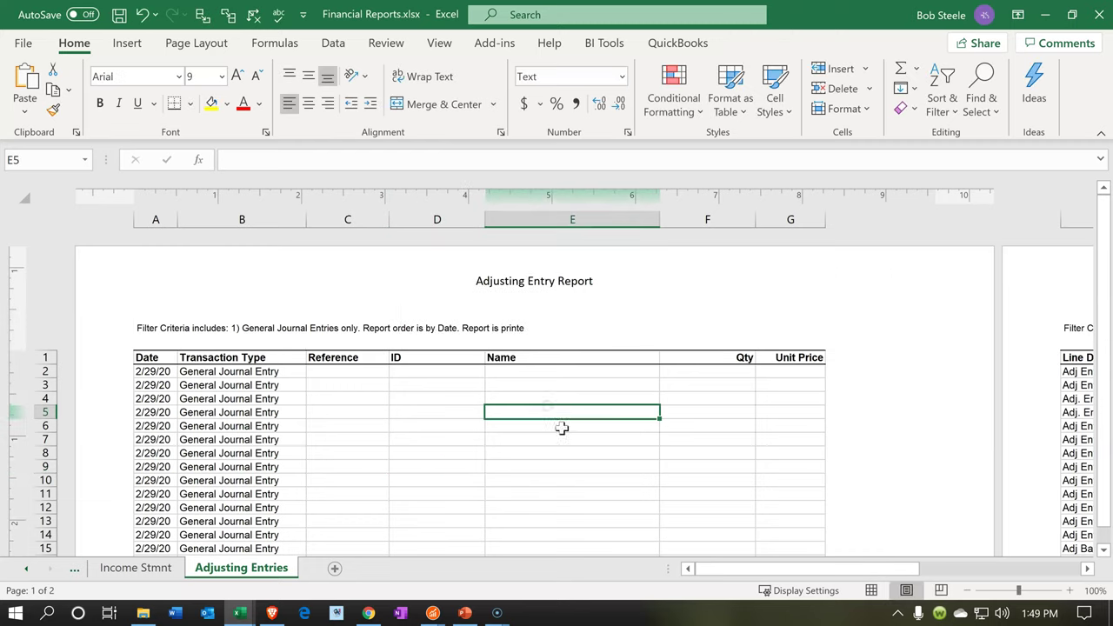
{"action": "left_click", "coordinate": [871, 590]}
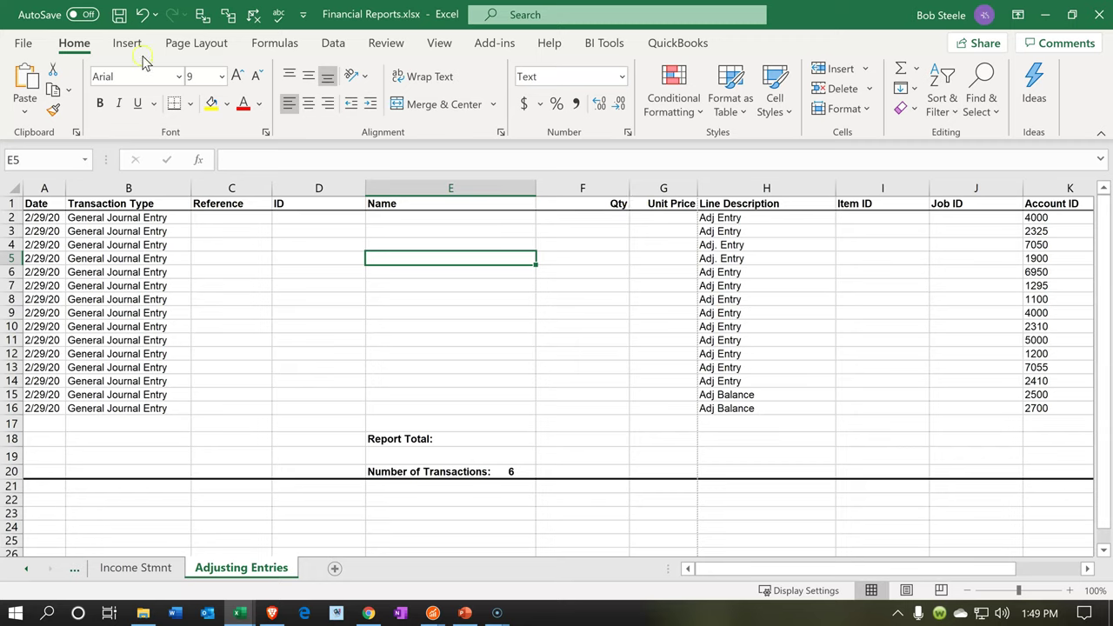
{"action": "left_click", "coordinate": [193, 43]}
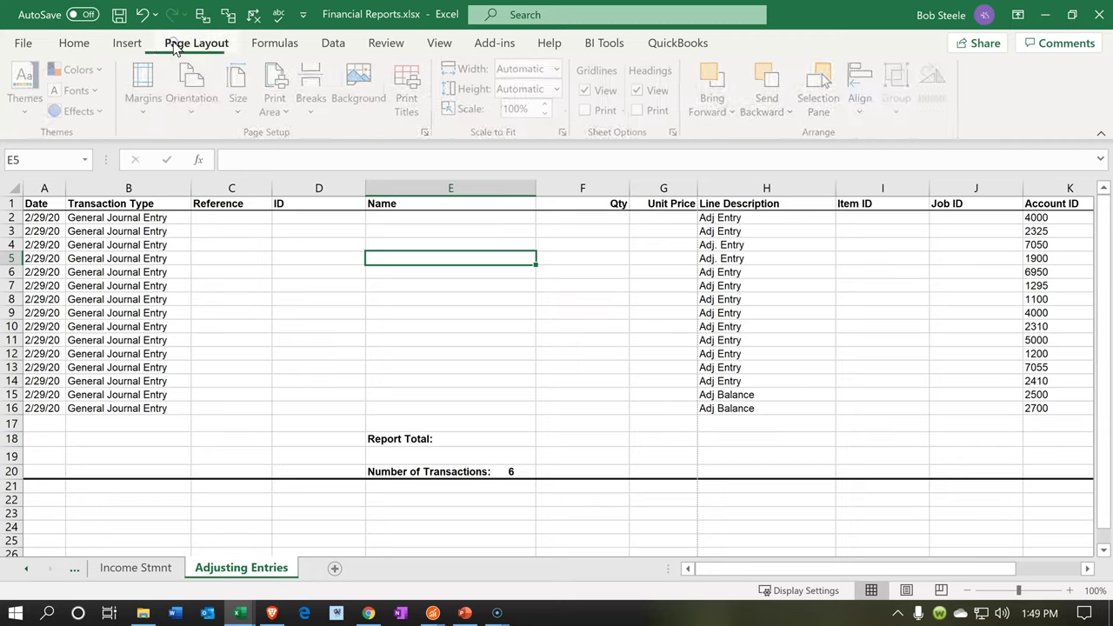
{"action": "left_click", "coordinate": [193, 94]}
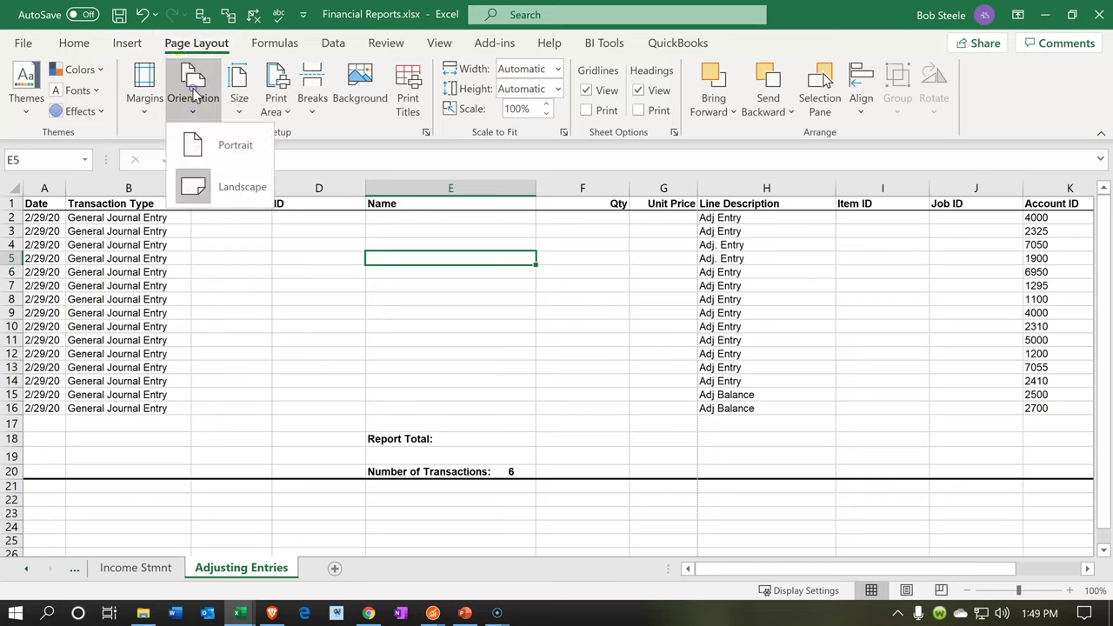
{"action": "left_click", "coordinate": [194, 94]}
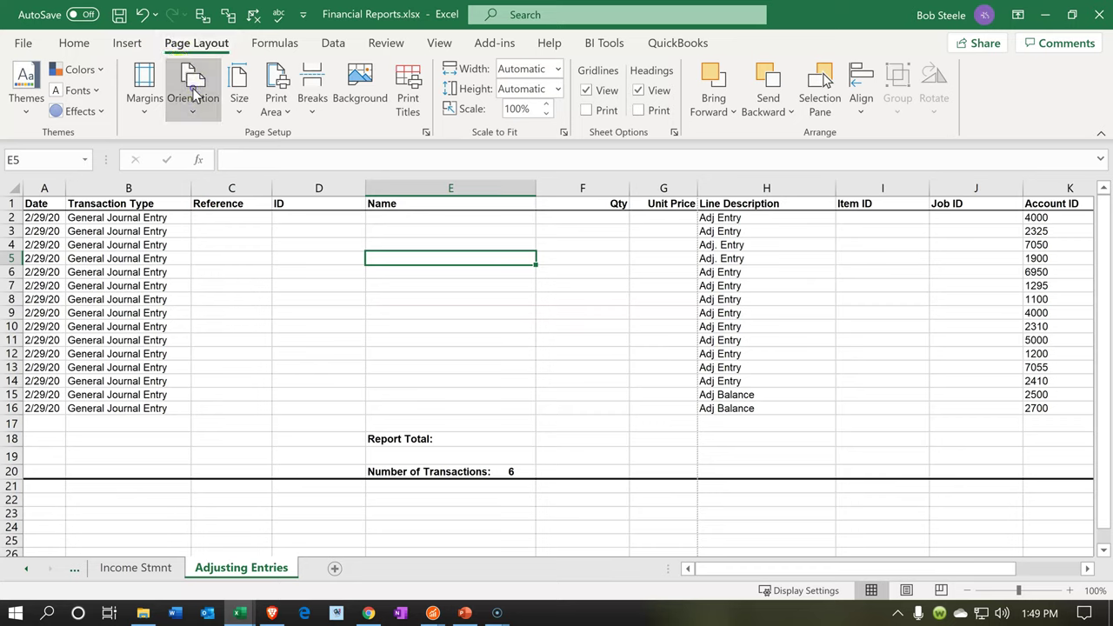
{"action": "left_click", "coordinate": [185, 311]}
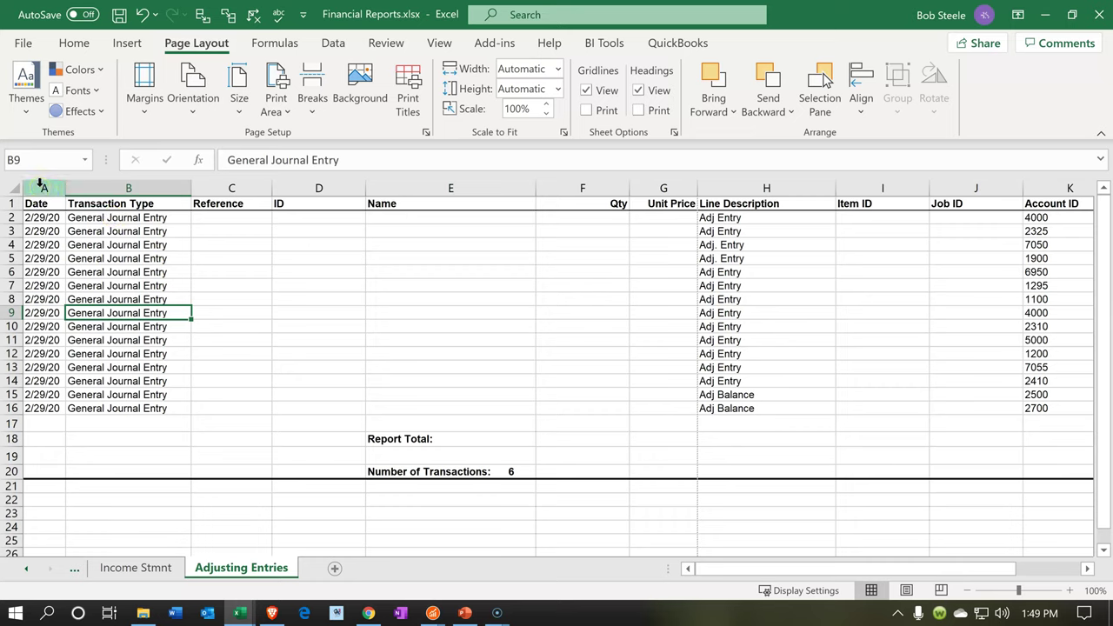
Step: Delete columns B through J, Transaction Type to Job ID, from the Adjusting Entries sheet
{"action": "left_click", "coordinate": [88, 186]}
{"action": "left_click_drag", "start_coordinate": [88, 188], "coordinate": [640, 186]}
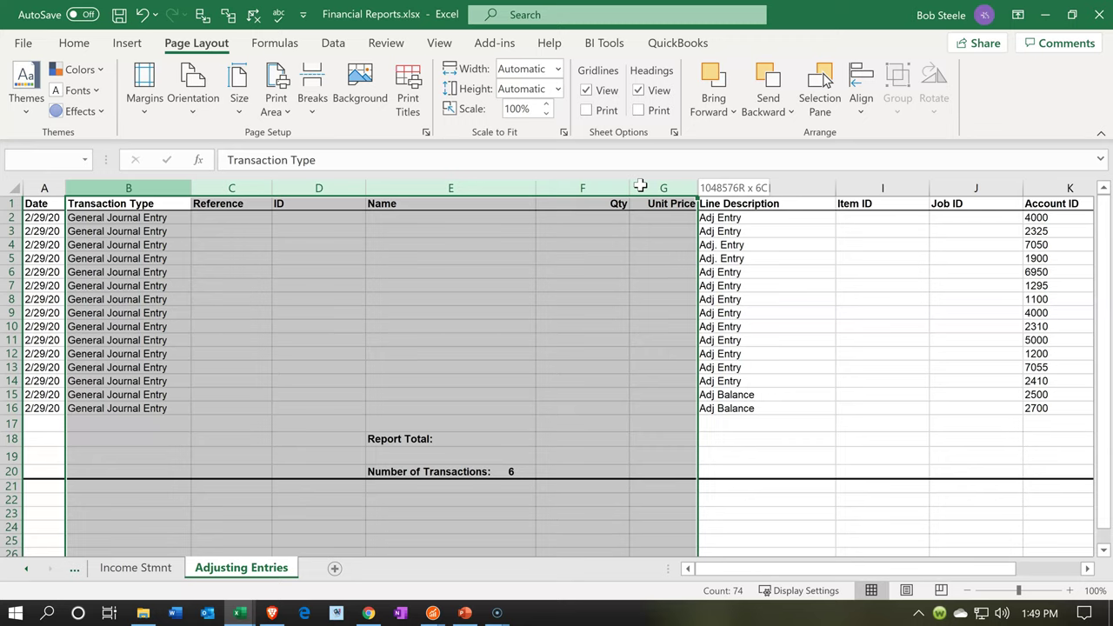
{"action": "left_click_drag", "start_coordinate": [640, 186], "coordinate": [944, 193]}
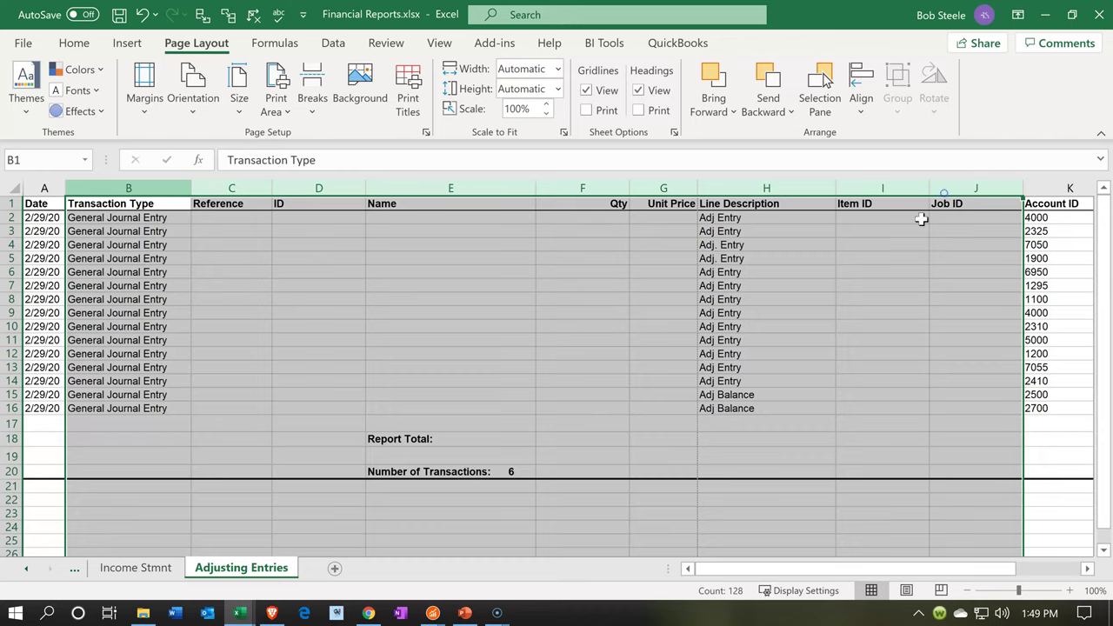
{"action": "right_click", "coordinate": [313, 351]}
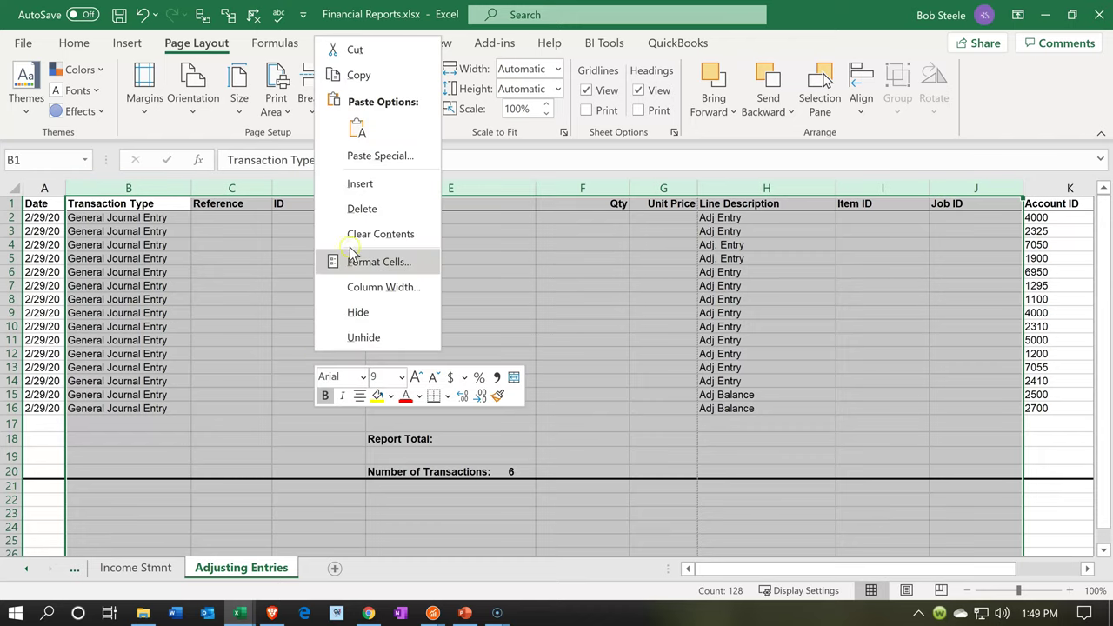
{"action": "key", "text": "Escape"}
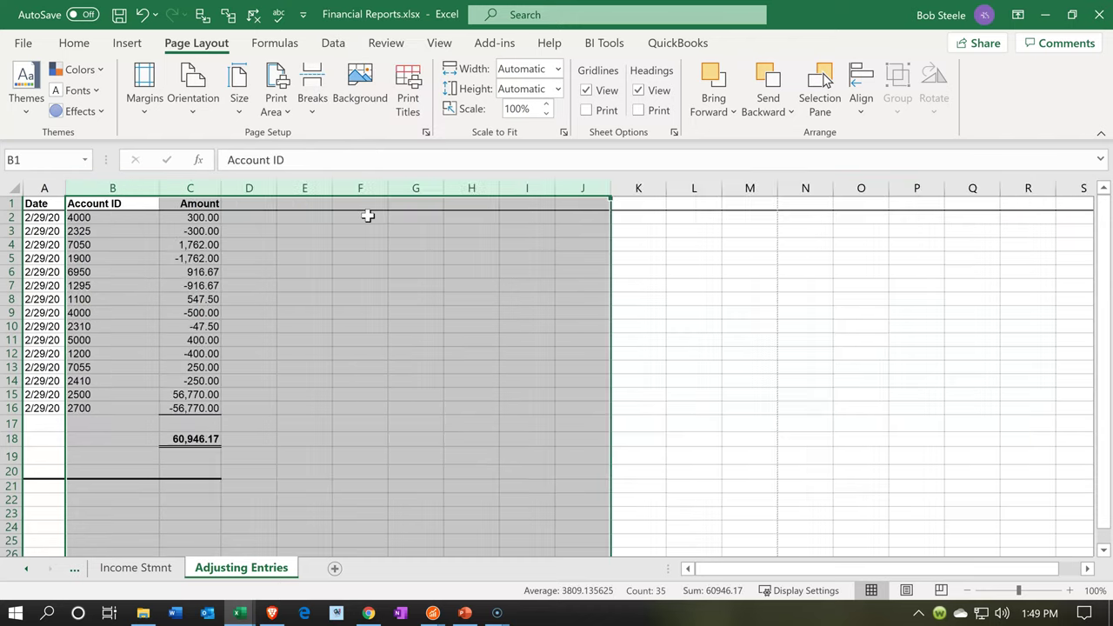
{"action": "left_click", "coordinate": [335, 315]}
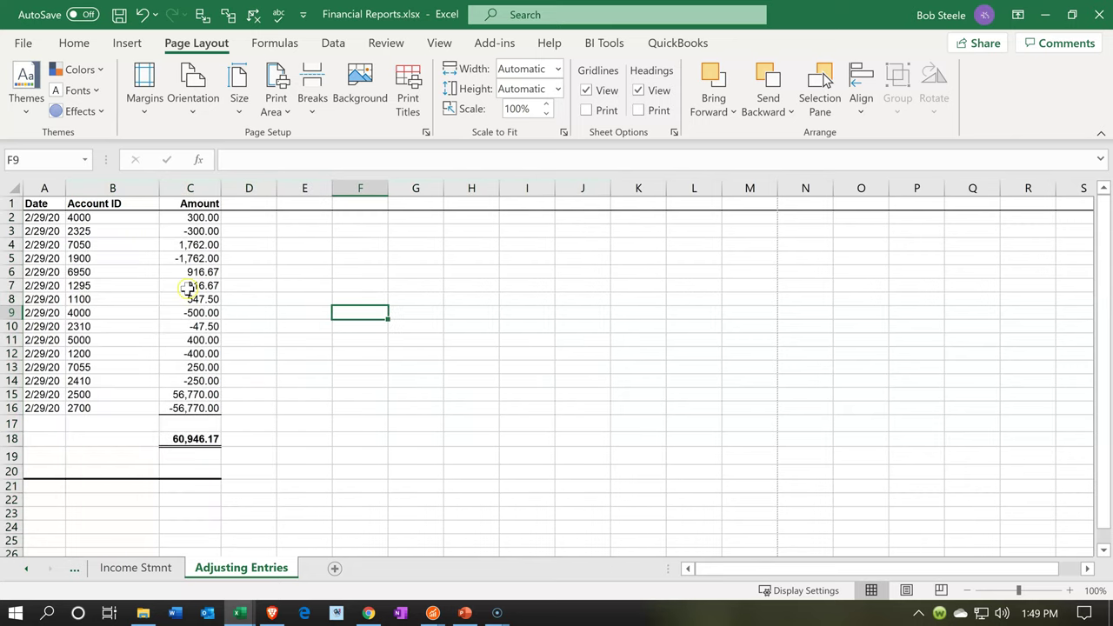
Step: Insert blank rows above the account 7050 and 6950 lines to separate the first three adjusting entries
{"action": "left_click", "coordinate": [75, 221]}
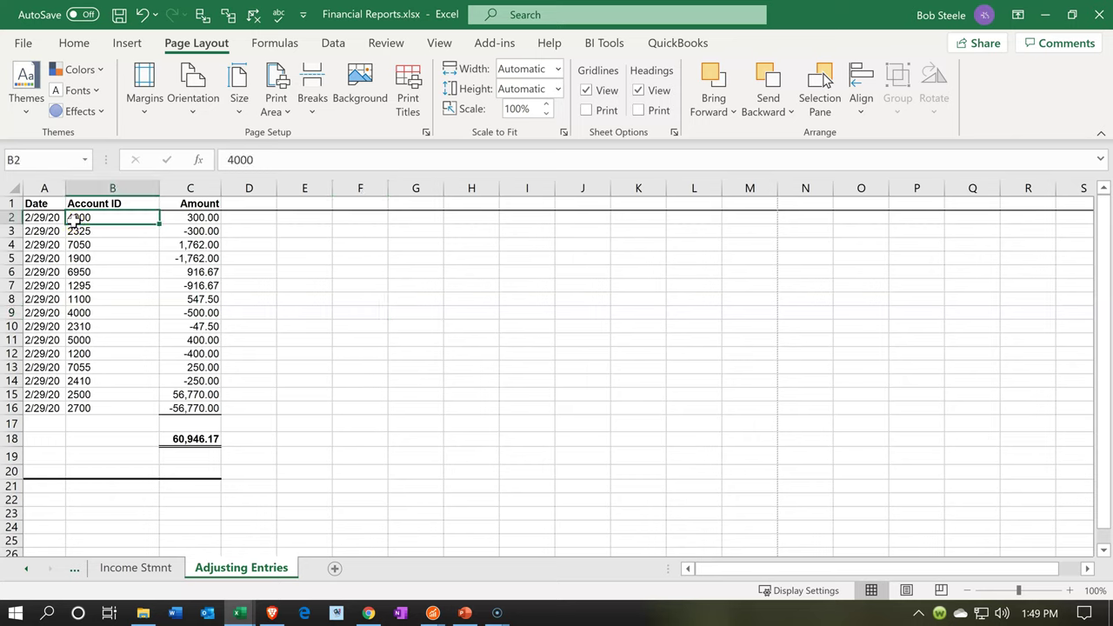
{"action": "key", "text": "Right"}
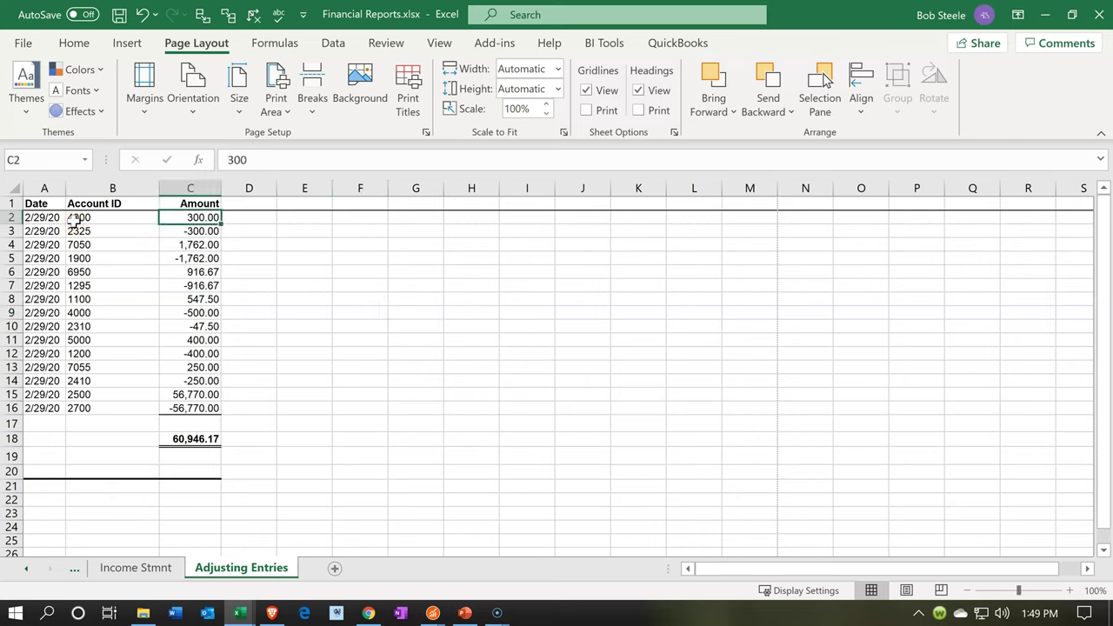
{"action": "left_click", "coordinate": [13, 245]}
{"action": "right_click", "coordinate": [80, 248]}
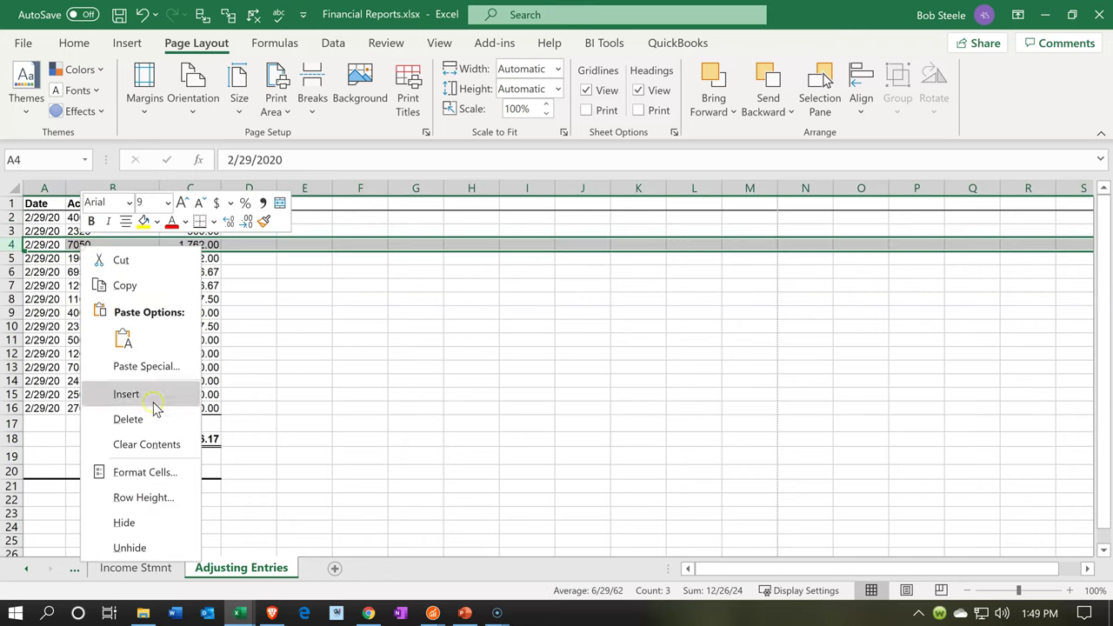
{"action": "left_click", "coordinate": [126, 395]}
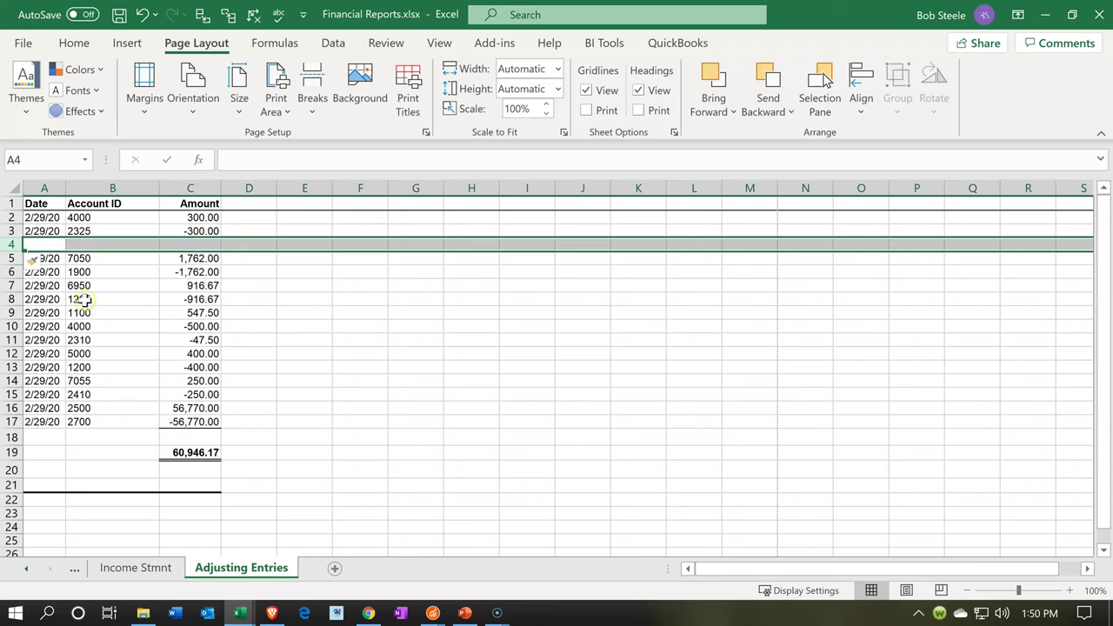
{"action": "left_click", "coordinate": [12, 285]}
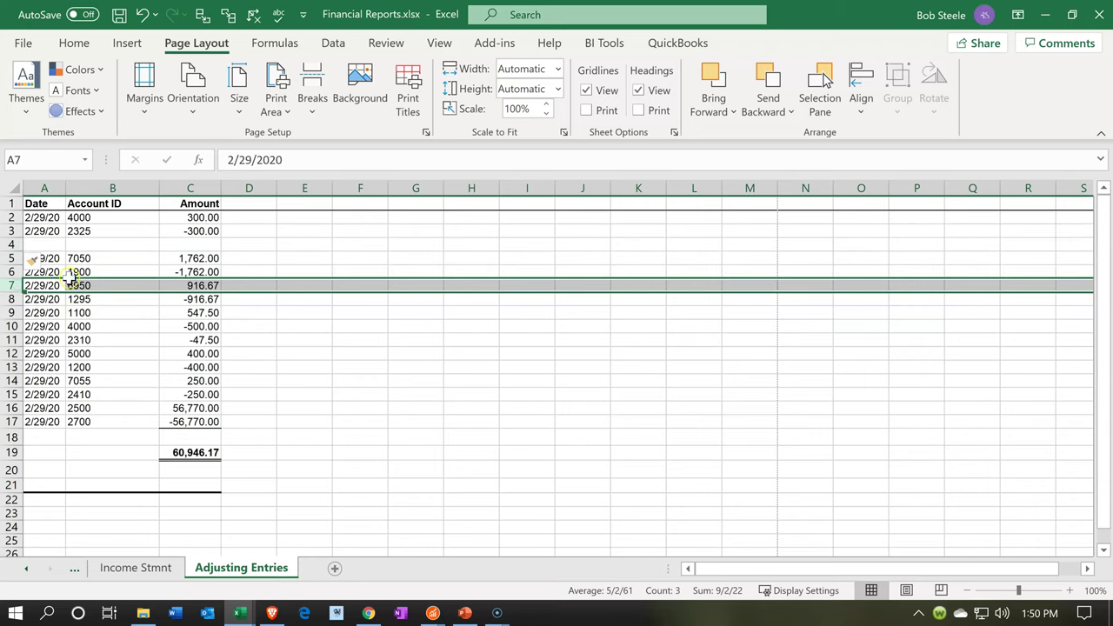
{"action": "right_click", "coordinate": [77, 285]}
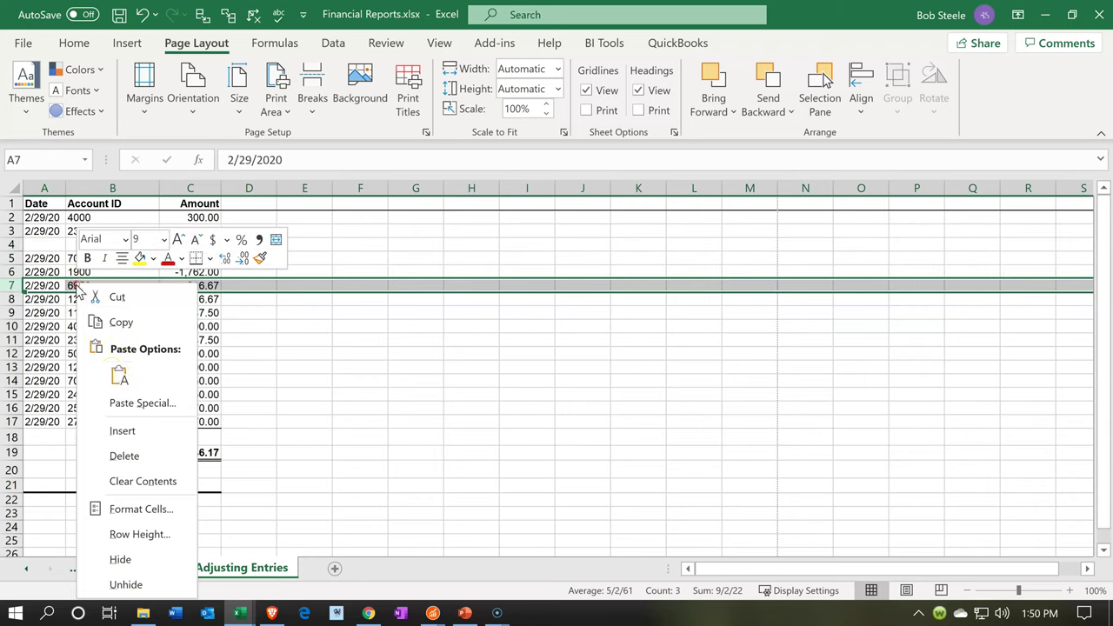
{"action": "left_click", "coordinate": [125, 439]}
{"action": "left_click", "coordinate": [117, 343]}
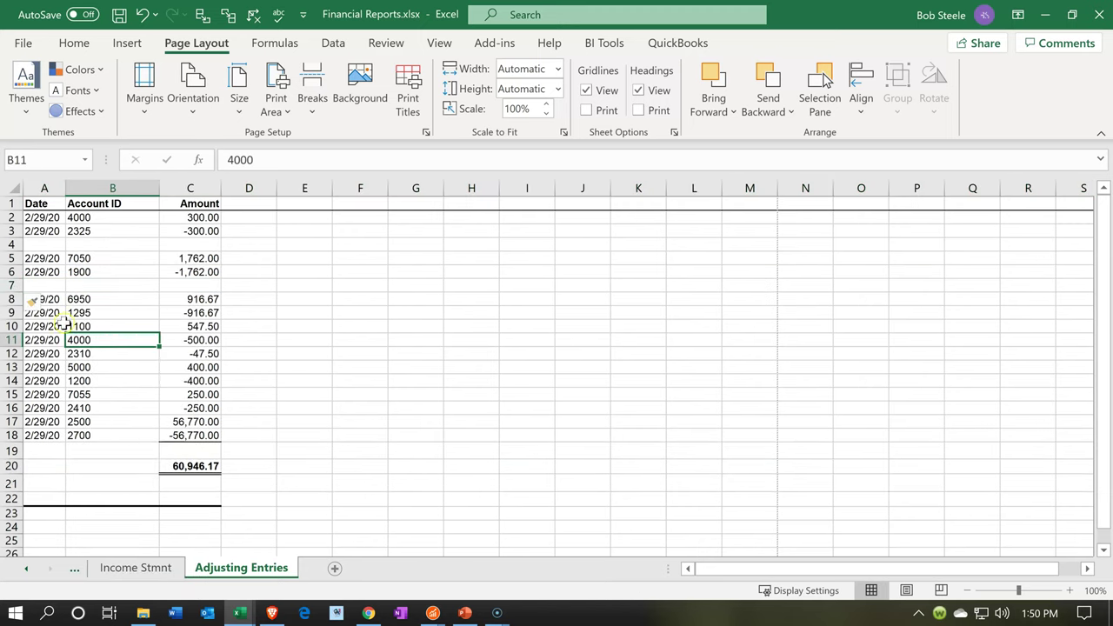
Step: Insert blank rows above the account 1100 and 5000 lines to set off the fourth and fifth adjusting entries
{"action": "left_click", "coordinate": [12, 326]}
{"action": "right_click", "coordinate": [111, 324]}
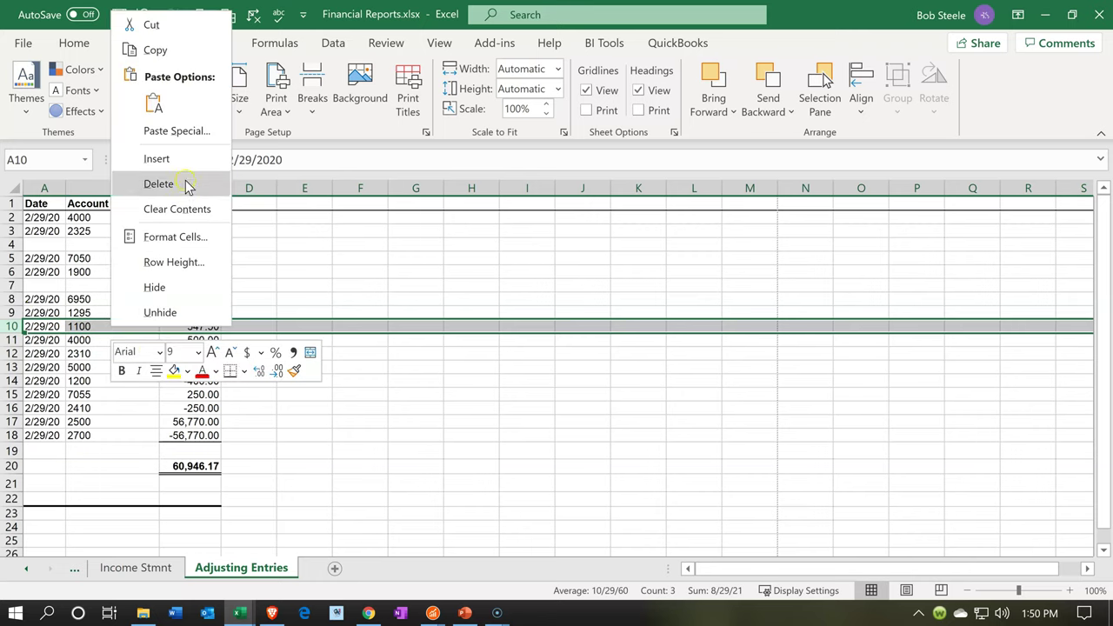
{"action": "key", "text": "Escape"}
{"action": "key", "text": "ctrl+plus"}
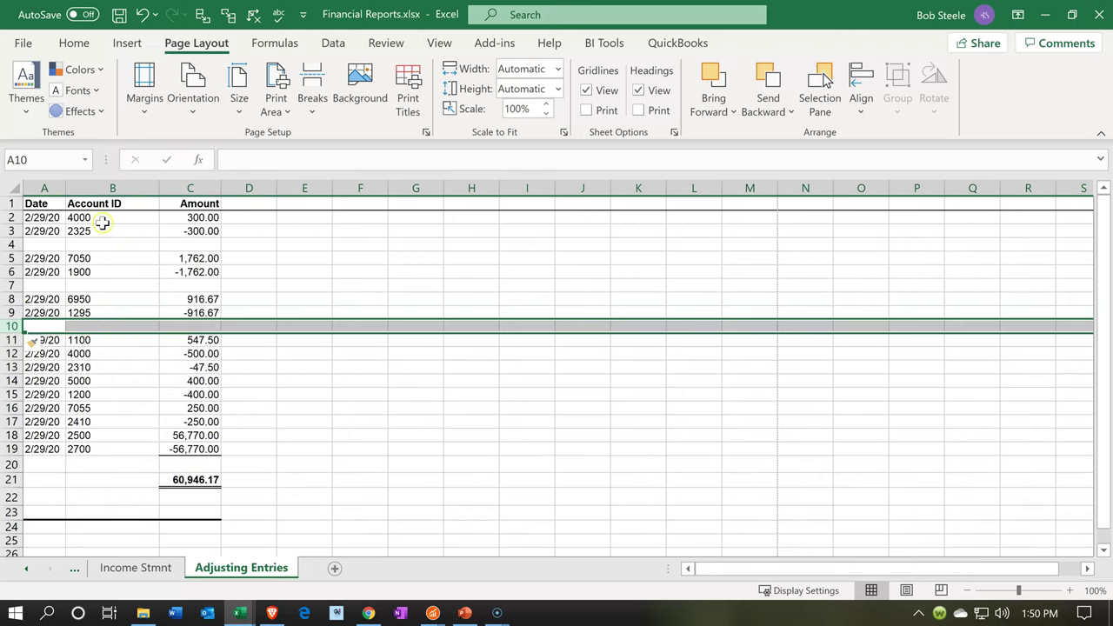
{"action": "left_click", "coordinate": [12, 380]}
{"action": "right_click", "coordinate": [79, 383]}
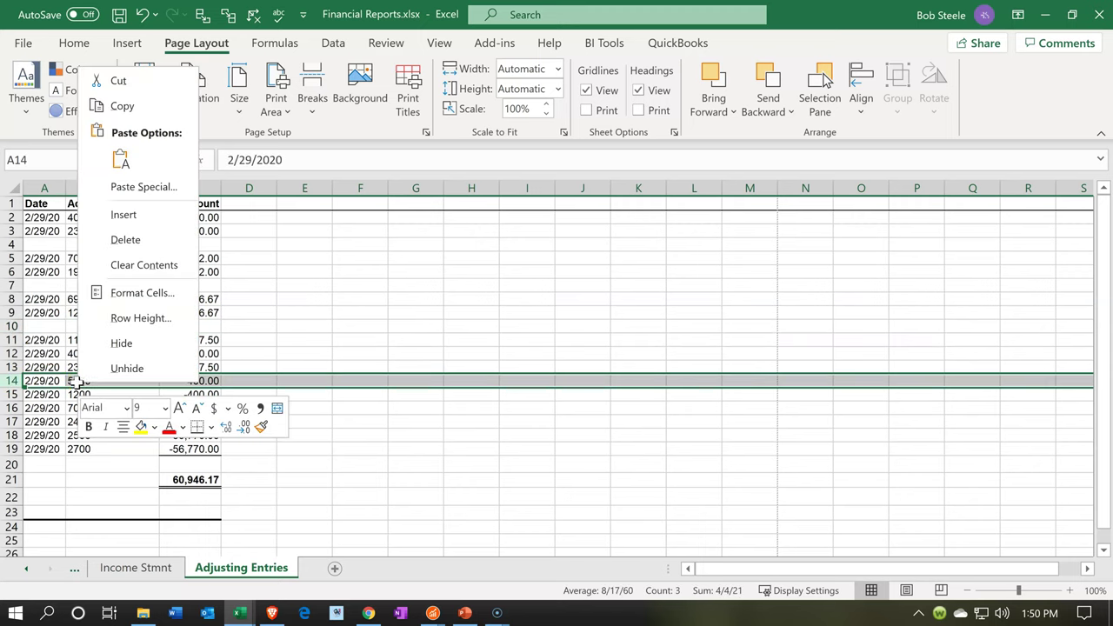
{"action": "left_click", "coordinate": [126, 216]}
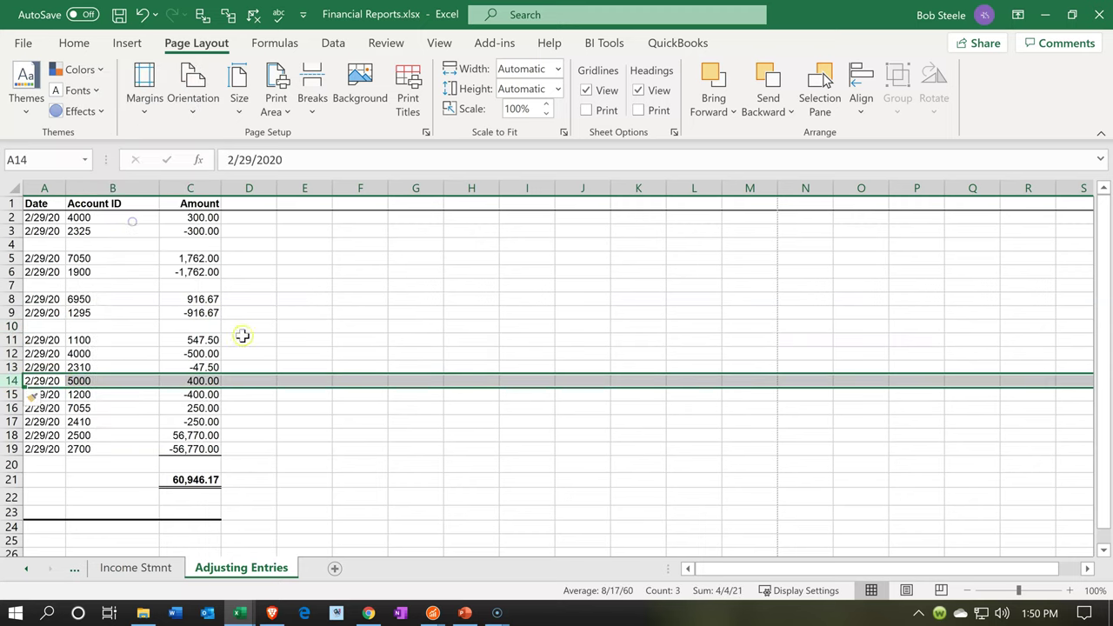
Step: Insert blank rows above the account 7055 and 2500 lines to separate the last two adjusting entries
{"action": "left_click", "coordinate": [13, 420]}
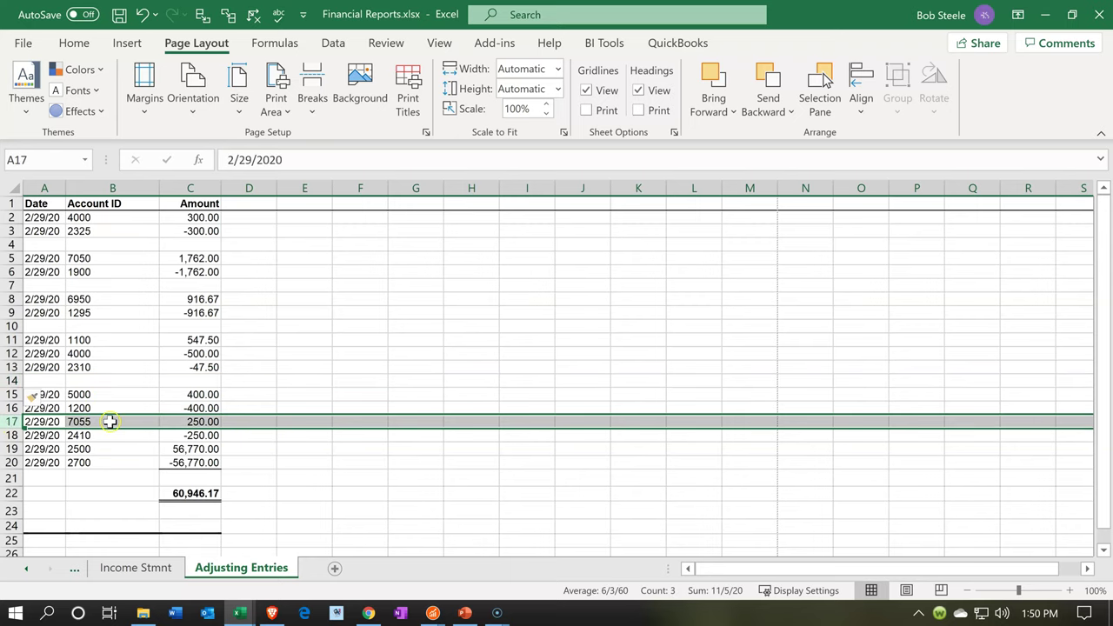
{"action": "right_click", "coordinate": [111, 420]}
{"action": "left_click", "coordinate": [135, 257]}
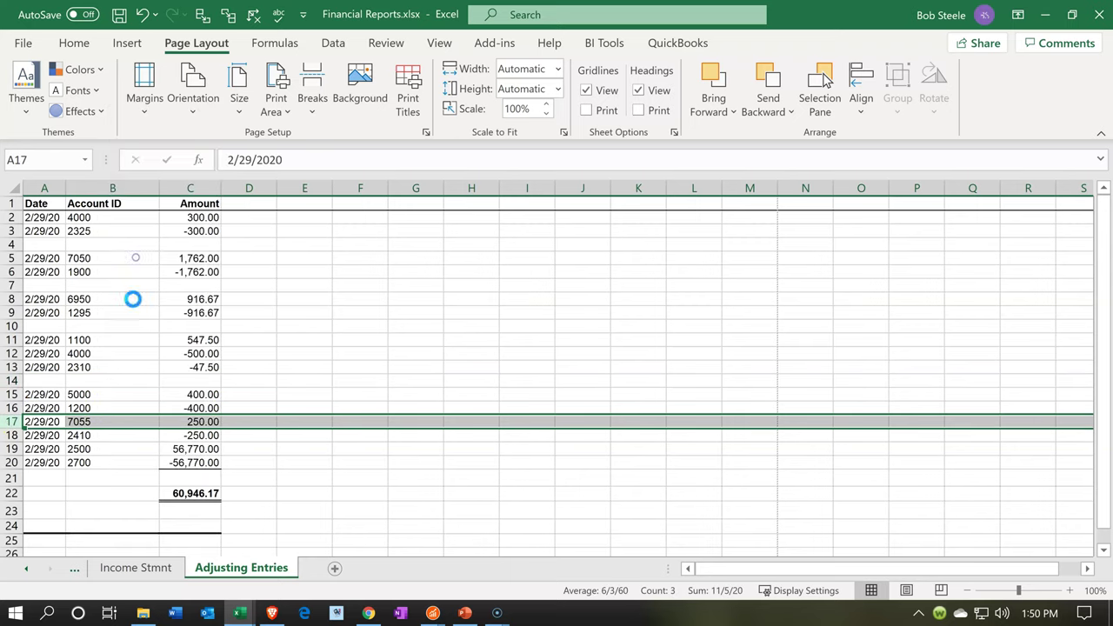
{"action": "left_click", "coordinate": [73, 488]}
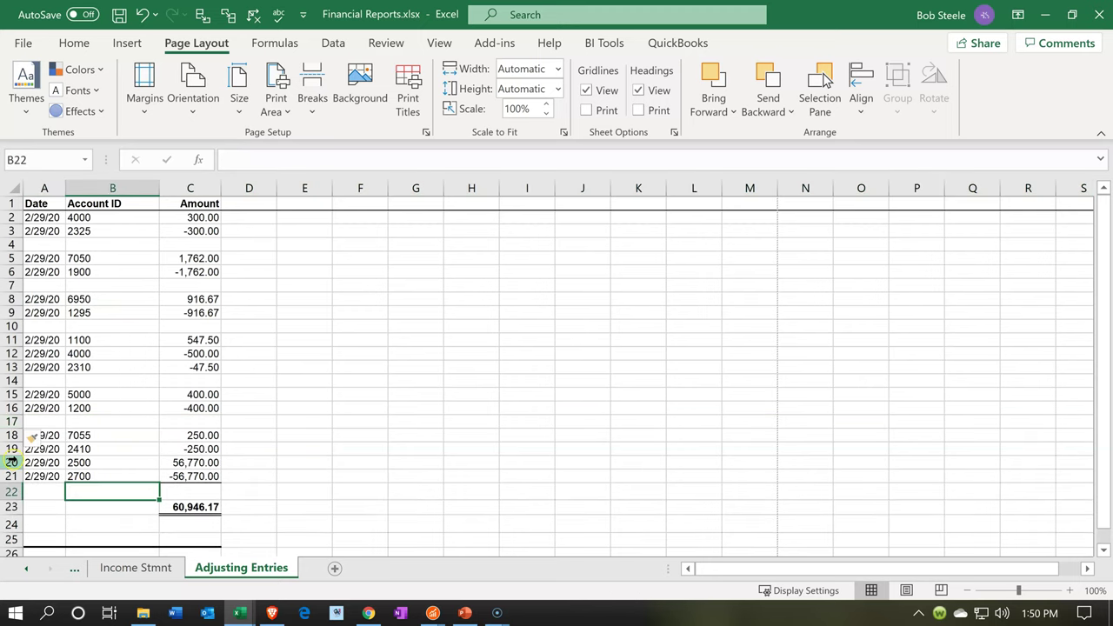
{"action": "left_click", "coordinate": [12, 463]}
{"action": "right_click", "coordinate": [98, 462]}
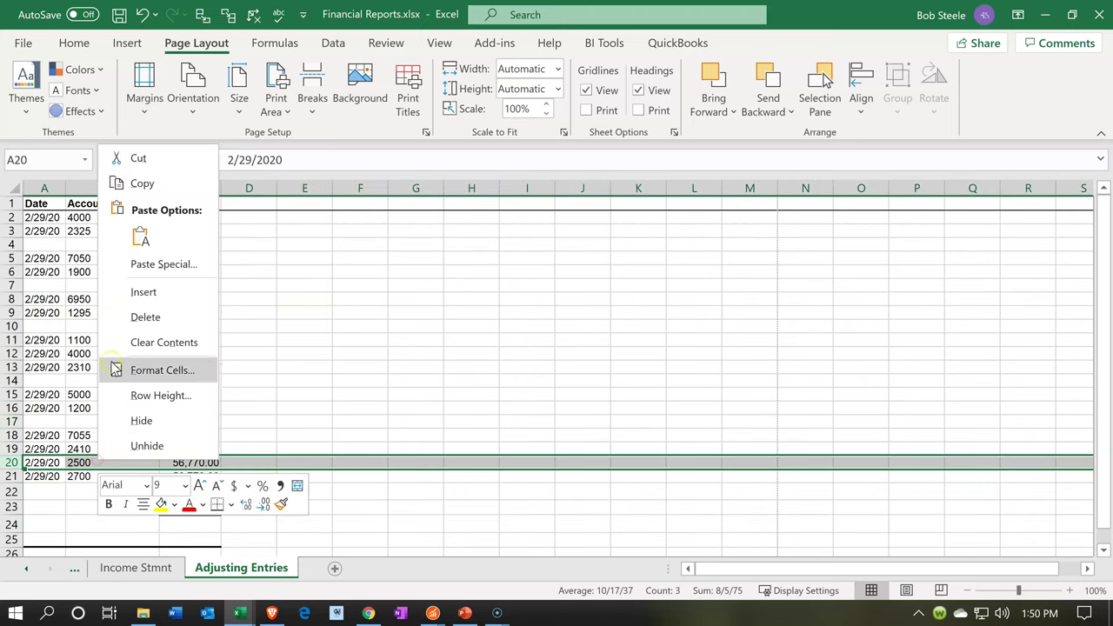
{"action": "left_click", "coordinate": [138, 294]}
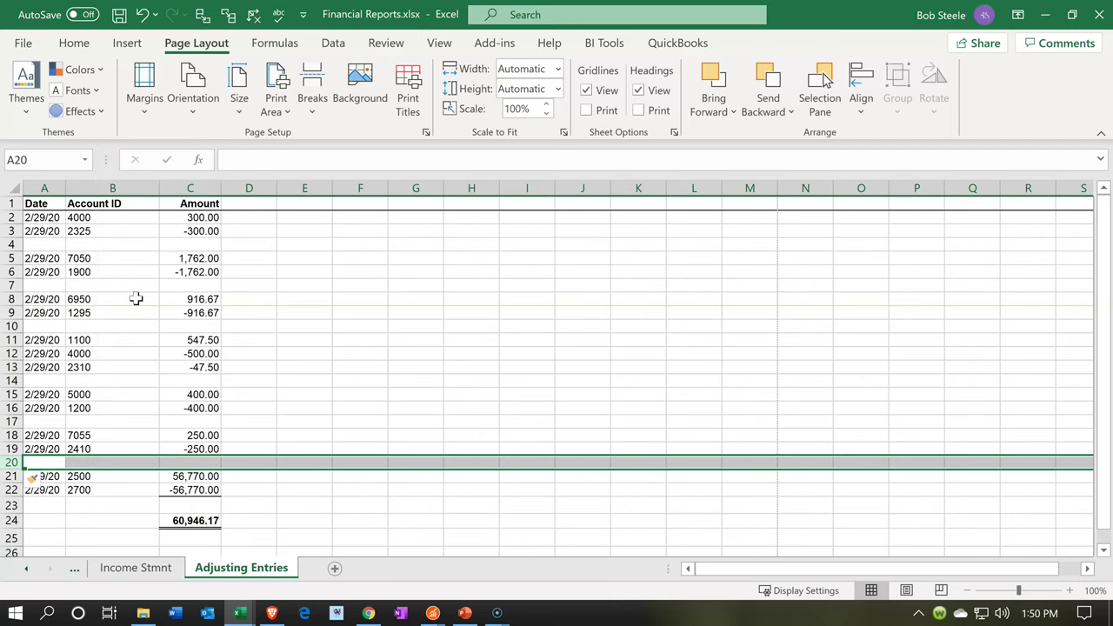
Step: Format the Amount column as Currency with 2 decimal places, no symbol and negative numbers in red parentheses
{"action": "left_click_drag", "start_coordinate": [123, 224], "coordinate": [138, 499]}
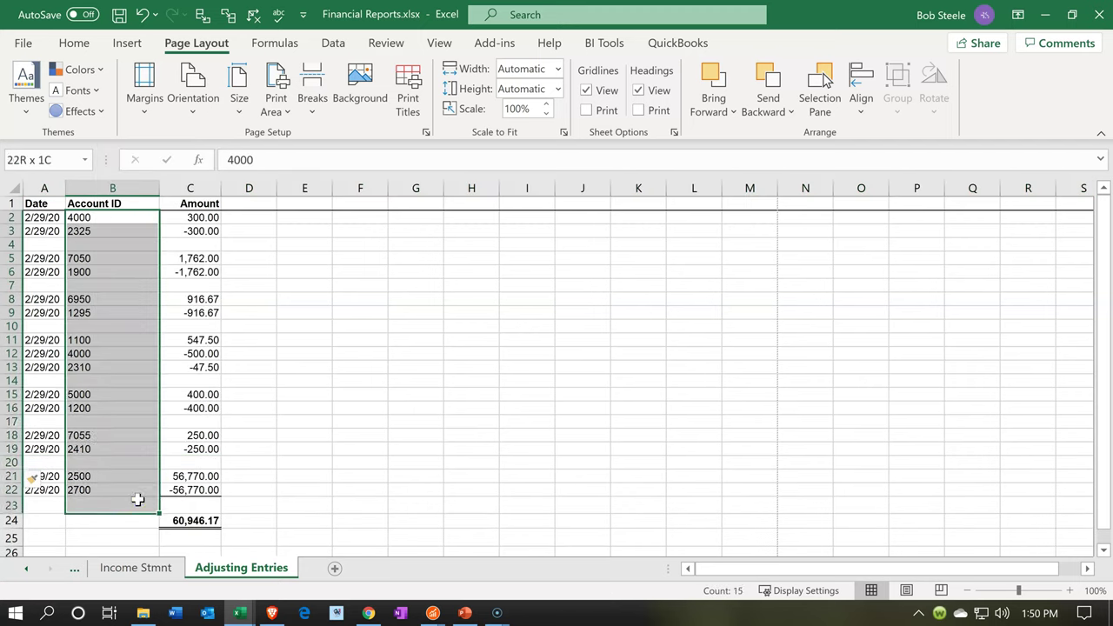
{"action": "left_click", "coordinate": [181, 249]}
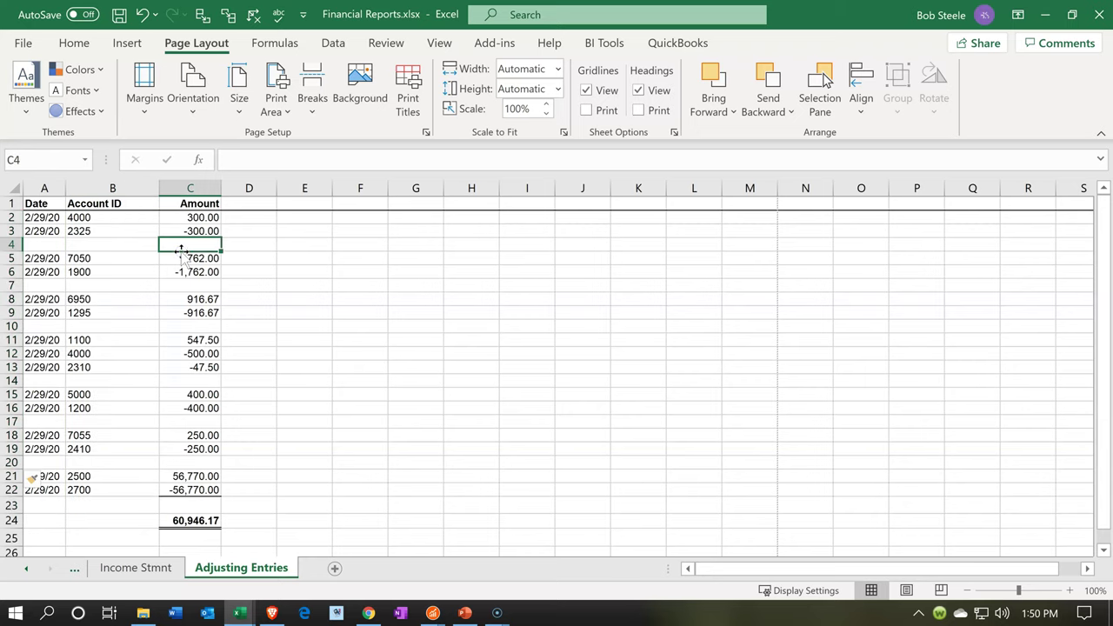
{"action": "left_click", "coordinate": [209, 183]}
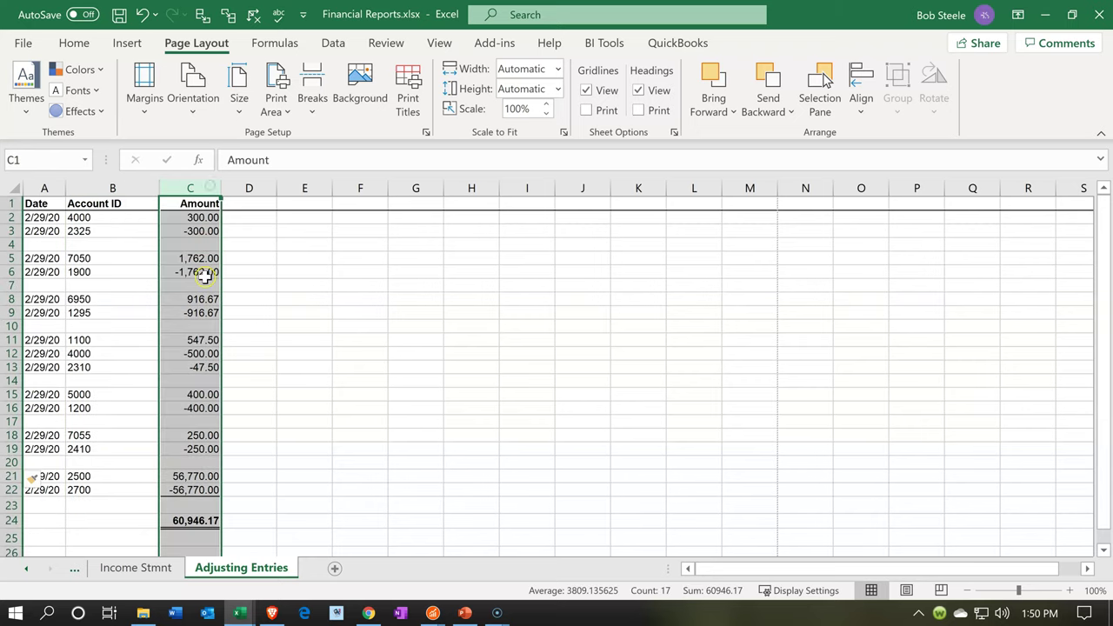
{"action": "right_click", "coordinate": [205, 278]}
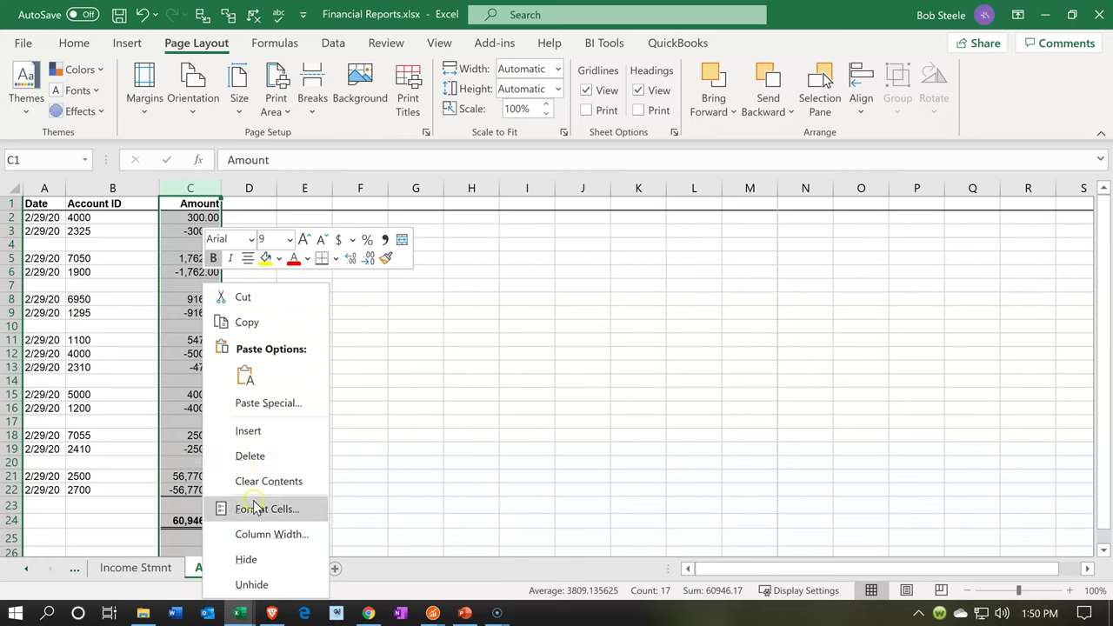
{"action": "left_click", "coordinate": [256, 506]}
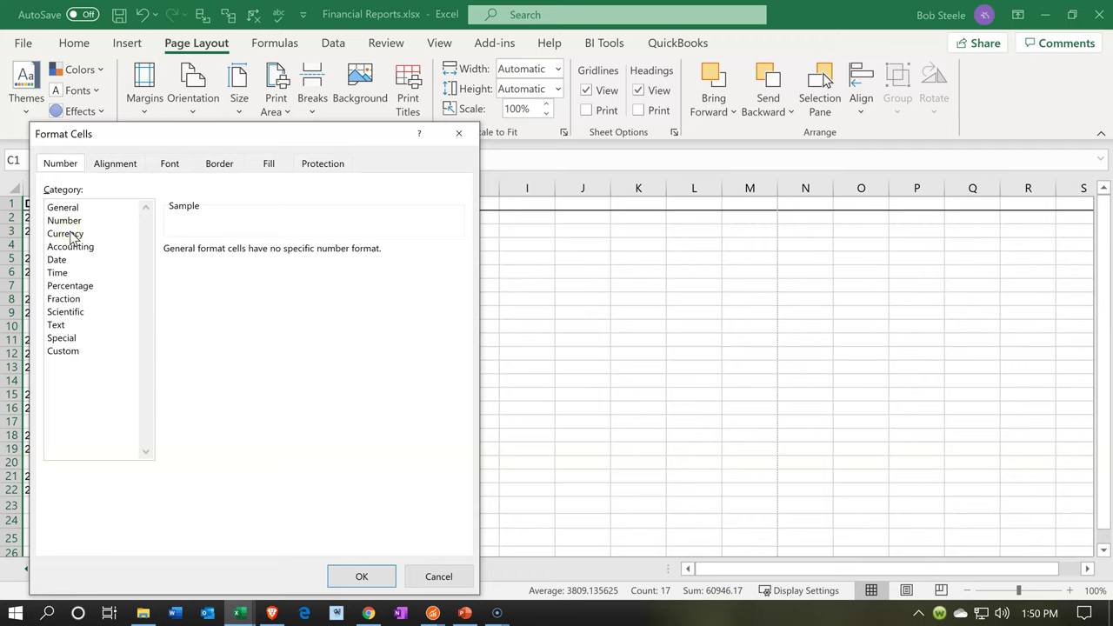
{"action": "left_click", "coordinate": [66, 233]}
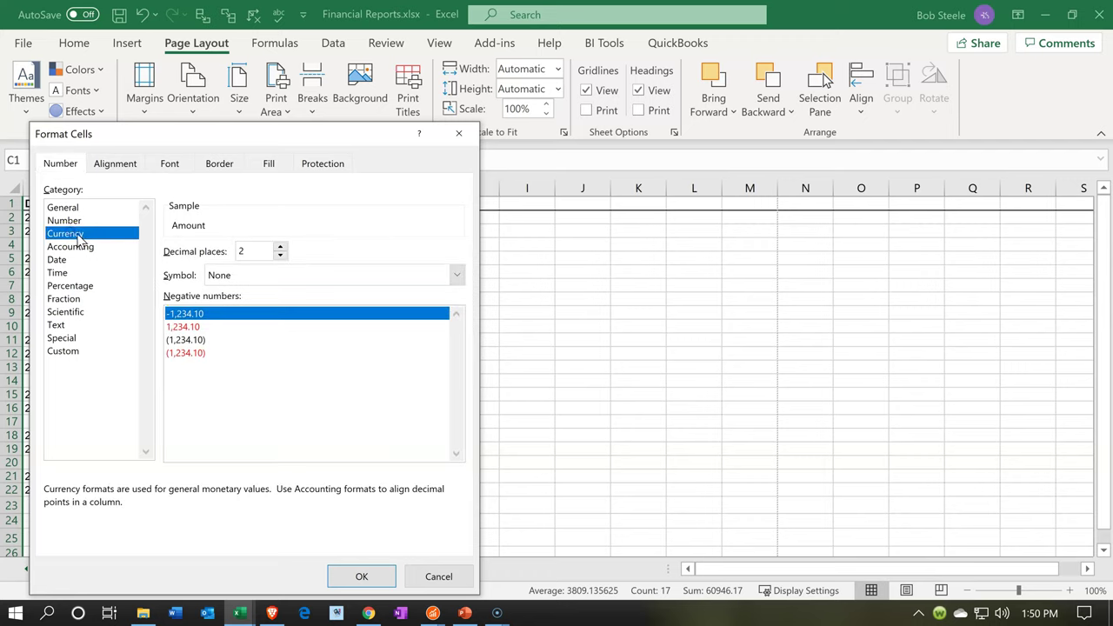
{"action": "left_click", "coordinate": [183, 352]}
{"action": "left_click", "coordinate": [281, 256]}
{"action": "left_click", "coordinate": [281, 248]}
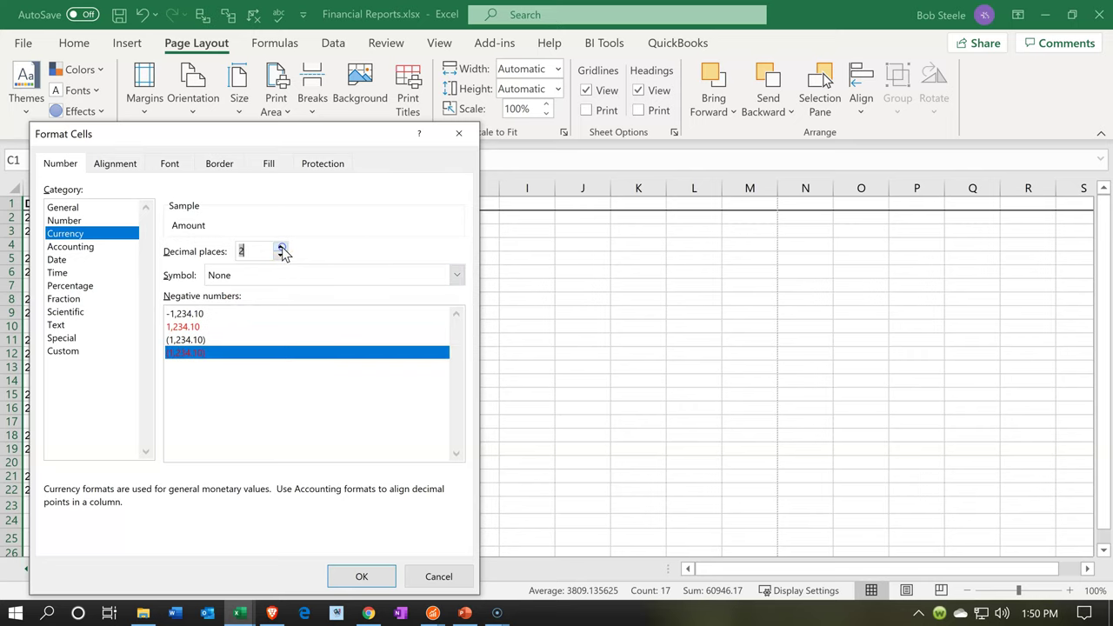
{"action": "left_click", "coordinate": [361, 577]}
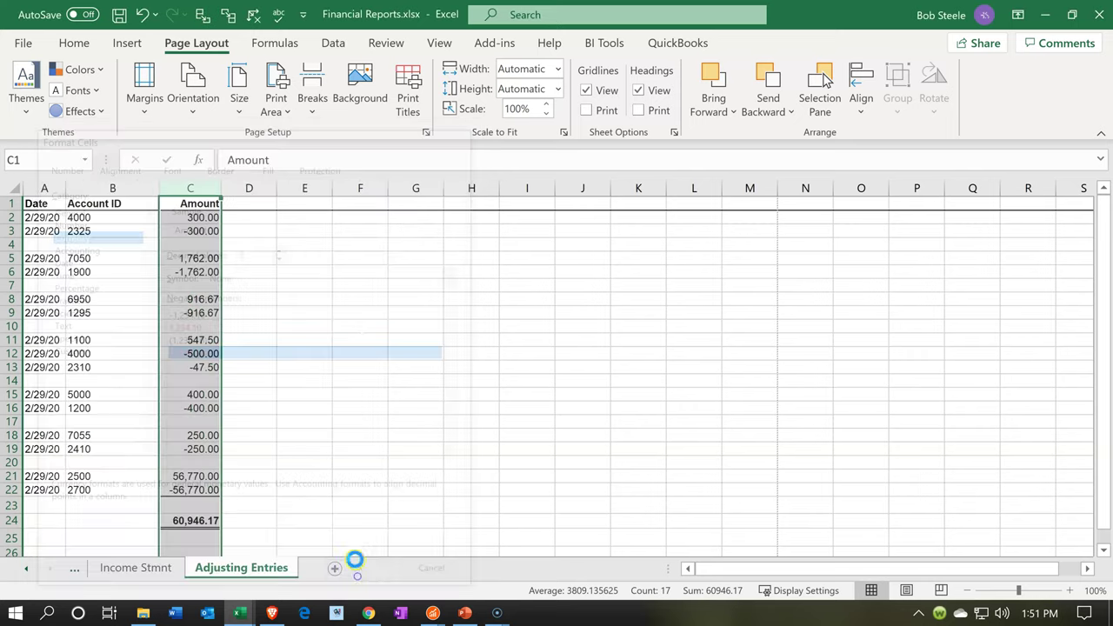
Step: Delete row 24 containing the report total below the adjusting entries
{"action": "left_click", "coordinate": [138, 508]}
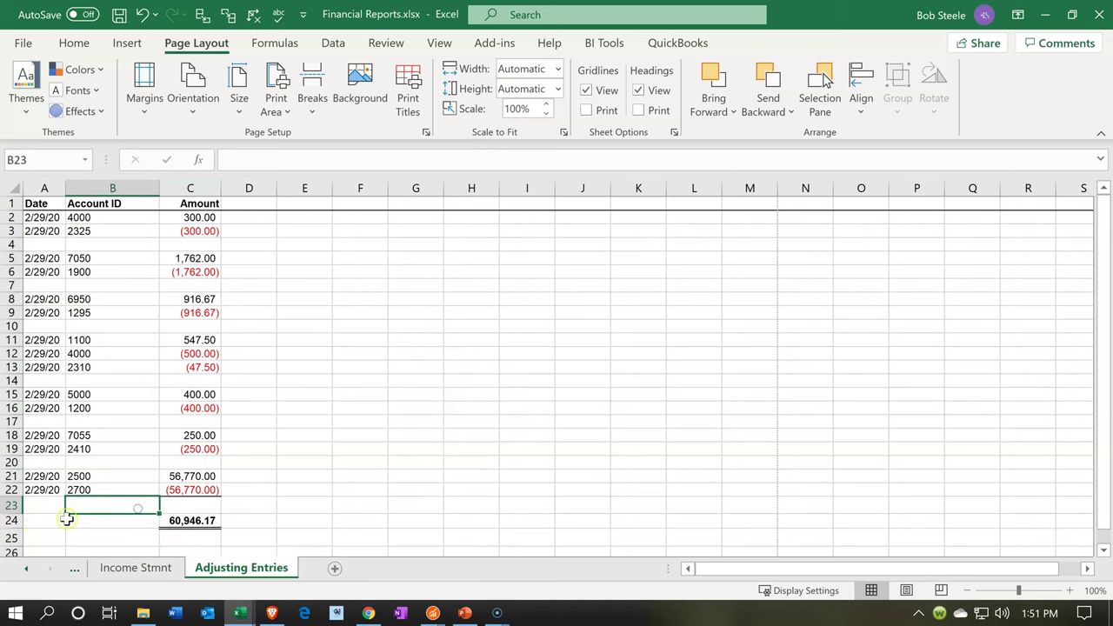
{"action": "left_click", "coordinate": [13, 520]}
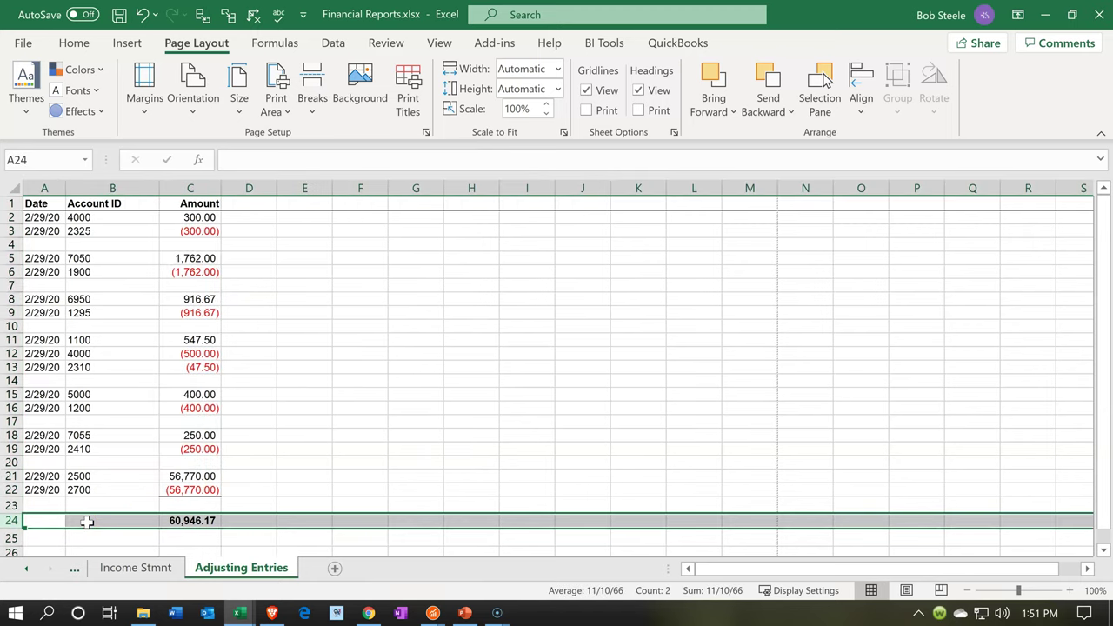
{"action": "right_click", "coordinate": [87, 520]}
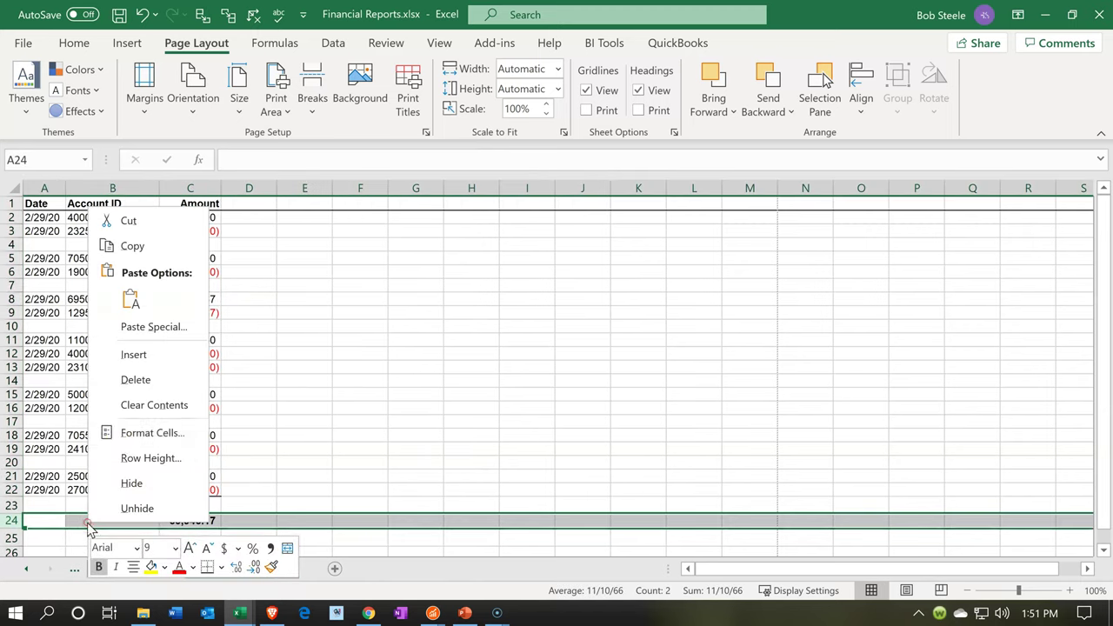
{"action": "left_click", "coordinate": [136, 380]}
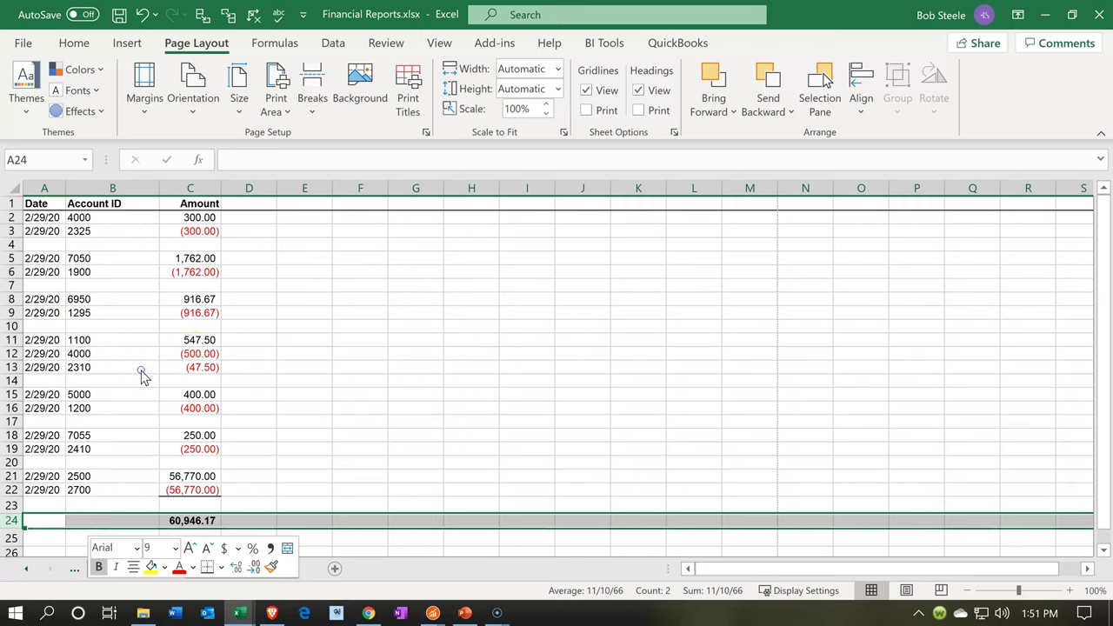
{"action": "left_click", "coordinate": [200, 235]}
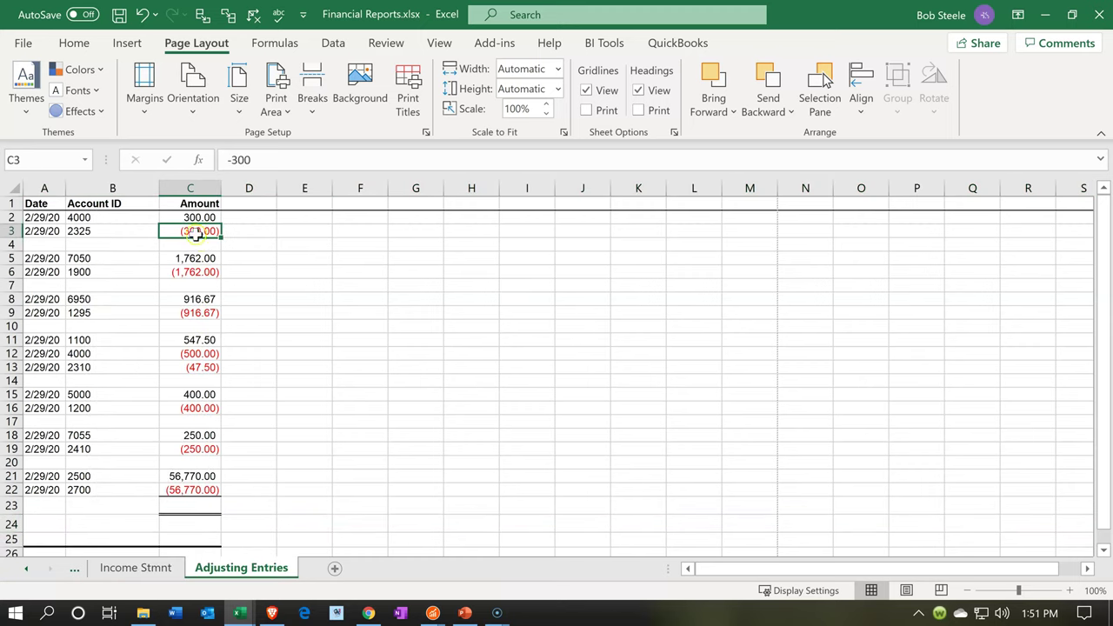
{"action": "left_click_drag", "start_coordinate": [195, 243], "coordinate": [259, 244]}
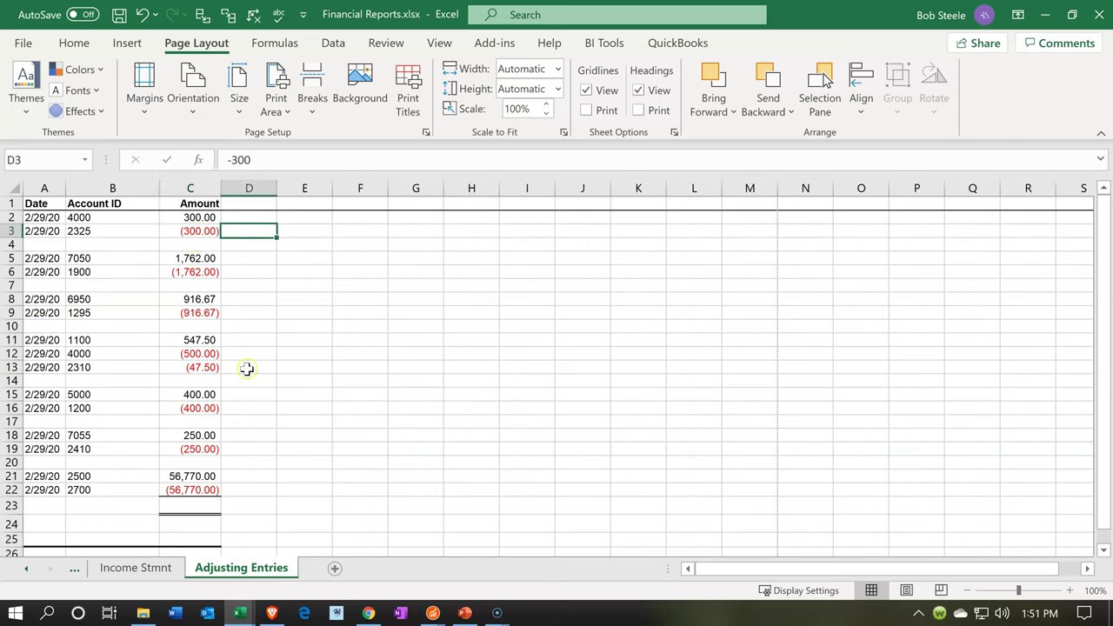
Step: Close the Financial Reports workbook and save its changes
{"action": "left_click", "coordinate": [140, 15]}
{"action": "left_click", "coordinate": [357, 326]}
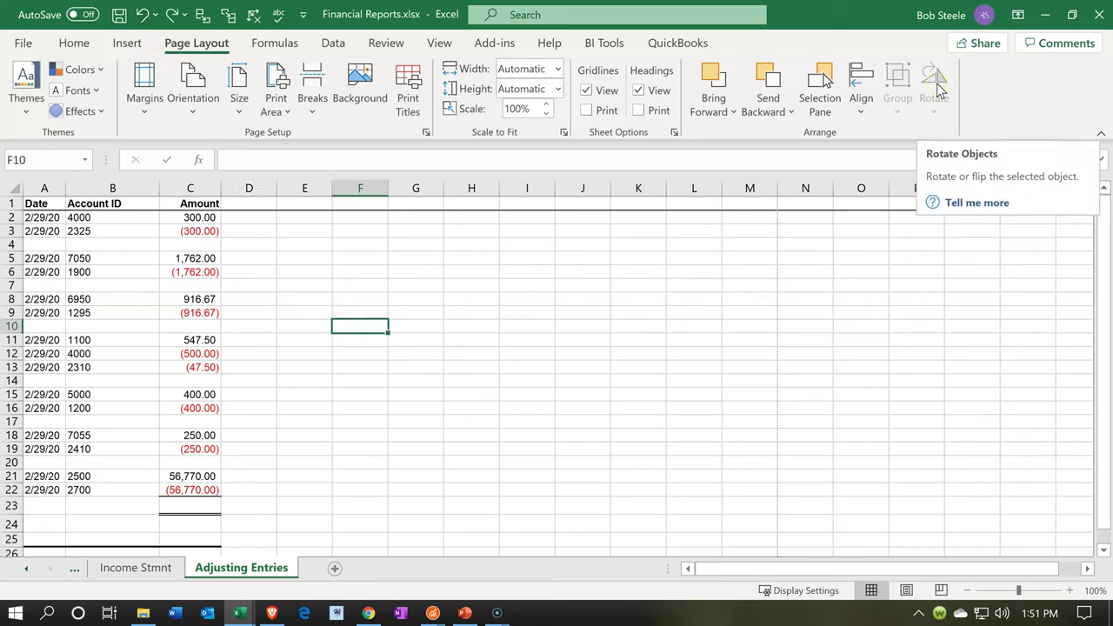
{"action": "left_click", "coordinate": [1099, 16]}
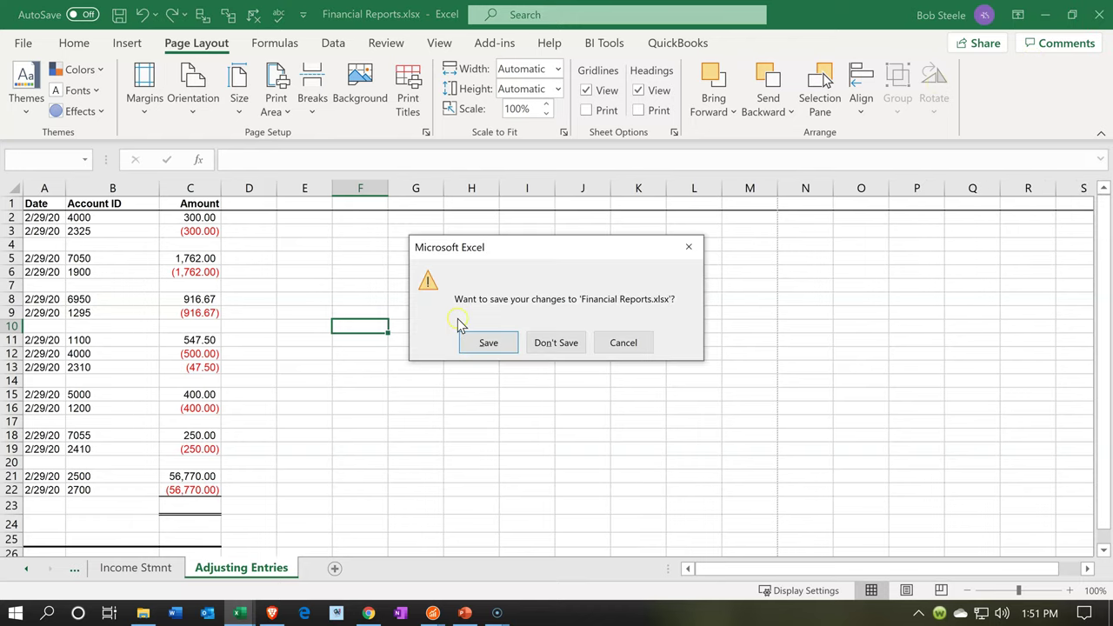
{"action": "left_click", "coordinate": [469, 354]}
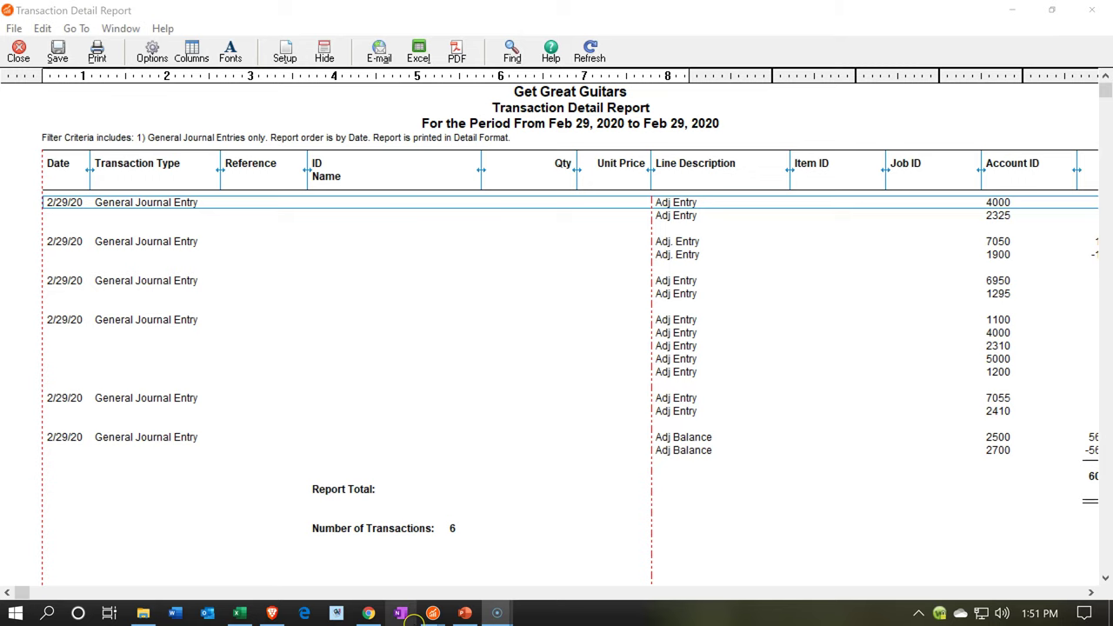
Step: Switch to Sage 50's March 1, 2020 Transaction Detail Report and export it as a new worksheet in the existing Excel workbook
{"action": "left_click", "coordinate": [428, 614]}
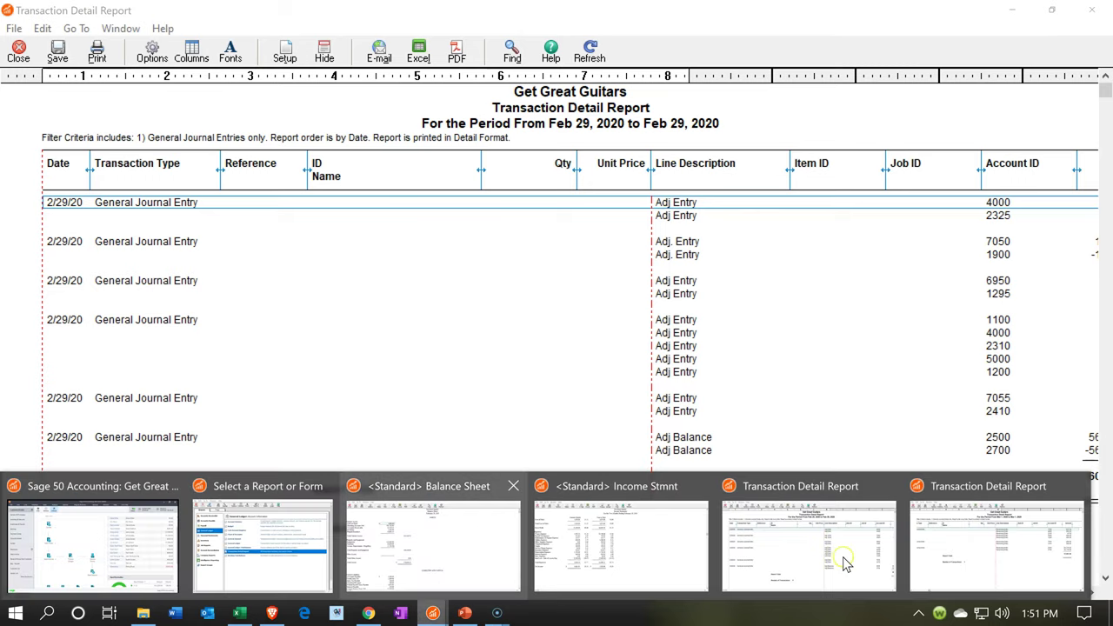
{"action": "left_click", "coordinate": [969, 538]}
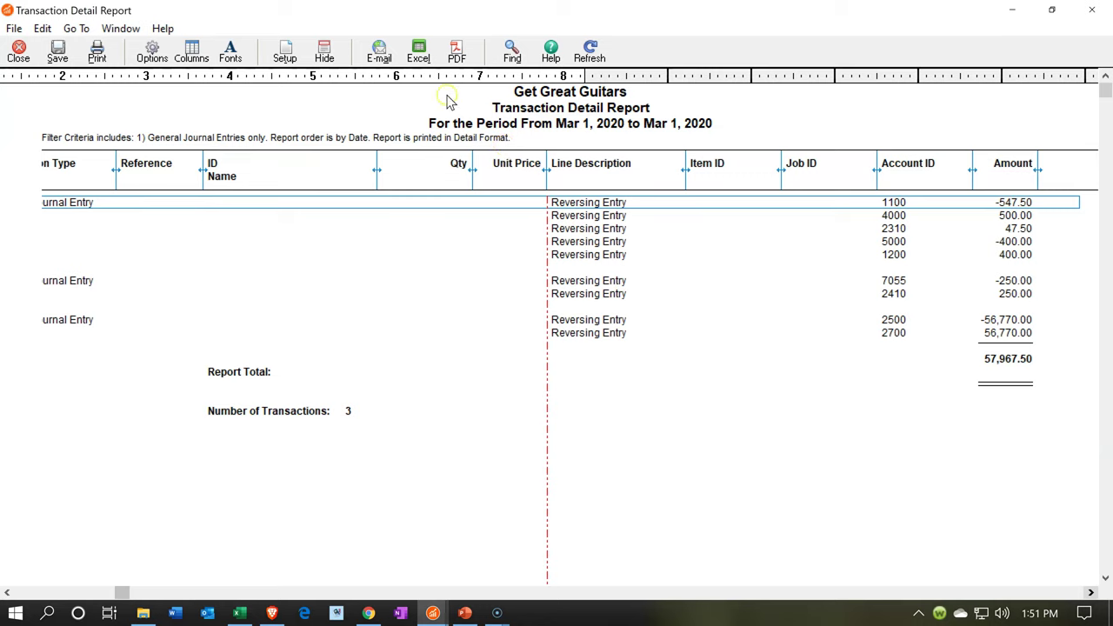
{"action": "left_click", "coordinate": [432, 61]}
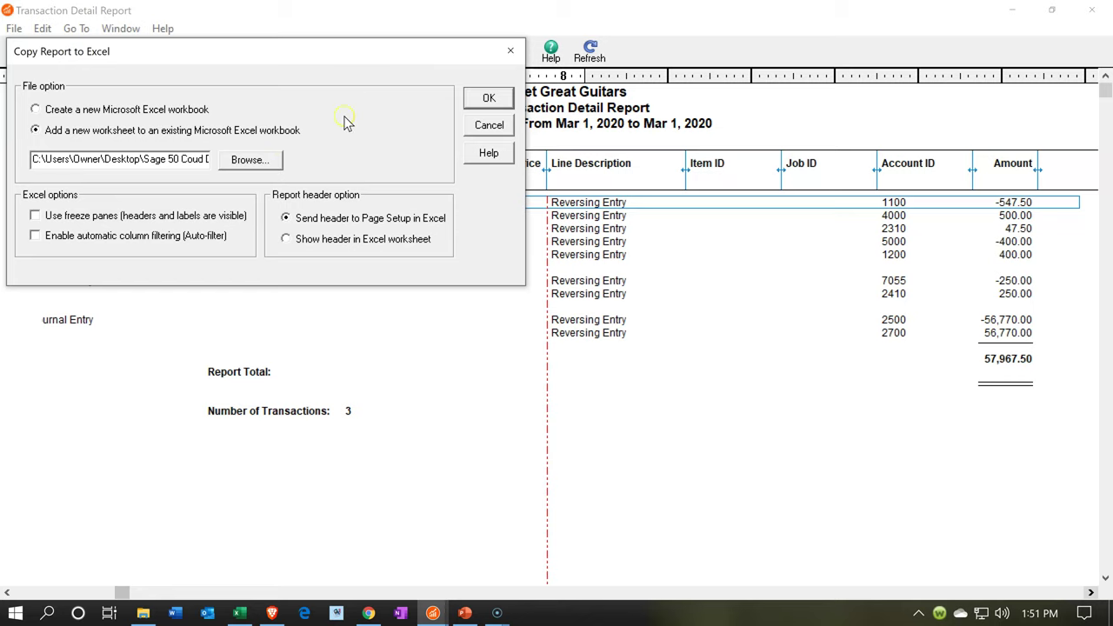
{"action": "left_click", "coordinate": [471, 103]}
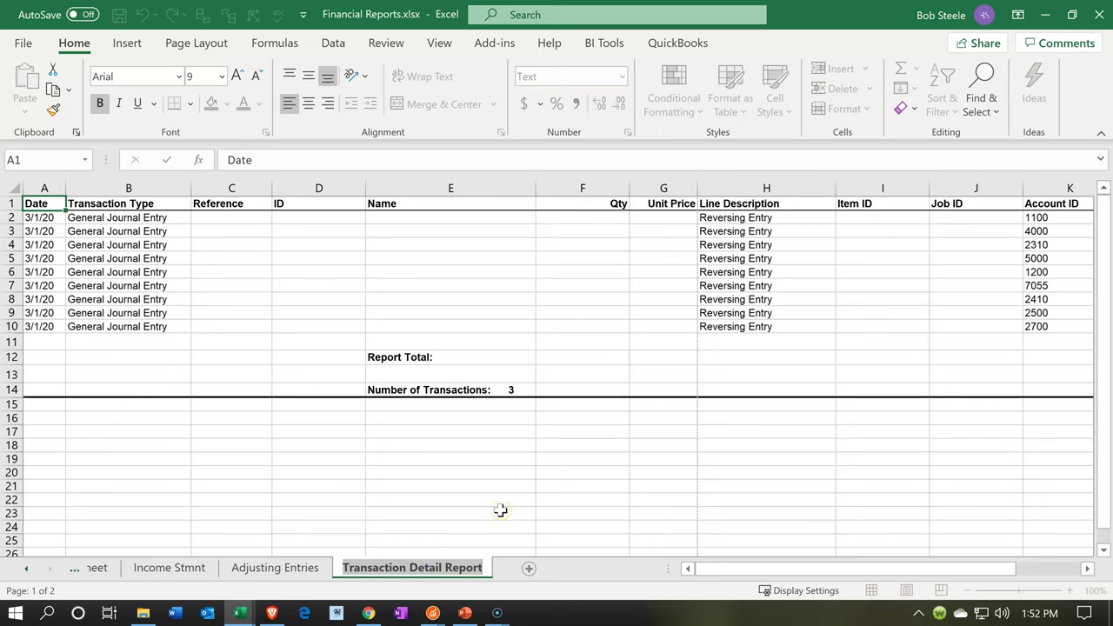
Step: Rename the newly exported Transaction Detail Report worksheet as Reversing Entries
{"action": "type", "text": "Reversing Entries"}
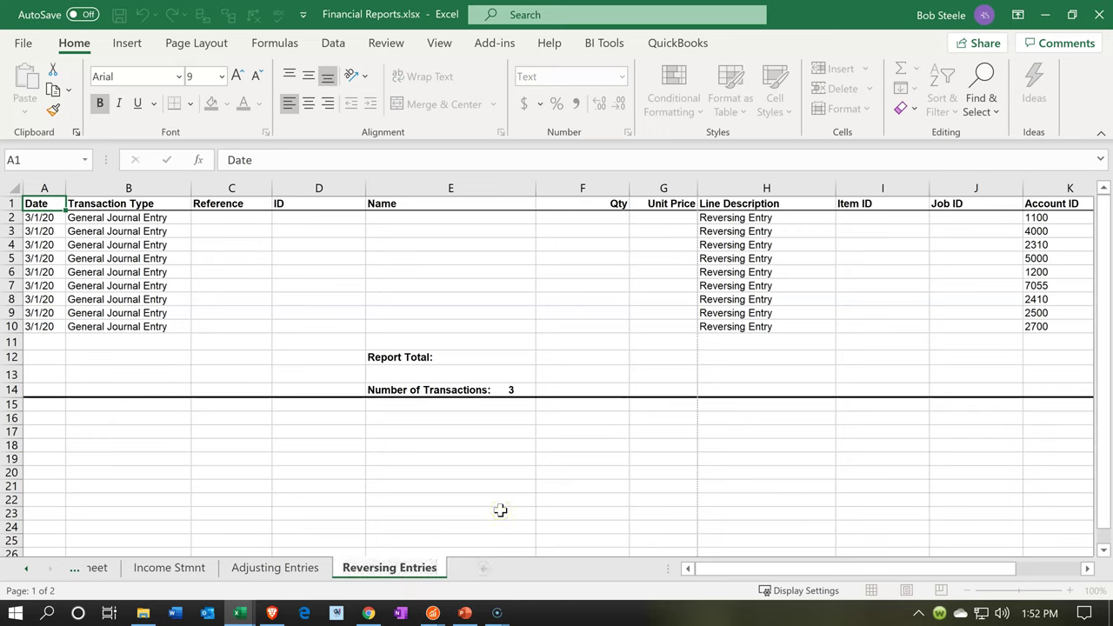
{"action": "key", "text": "Return"}
{"action": "left_click", "coordinate": [500, 510]}
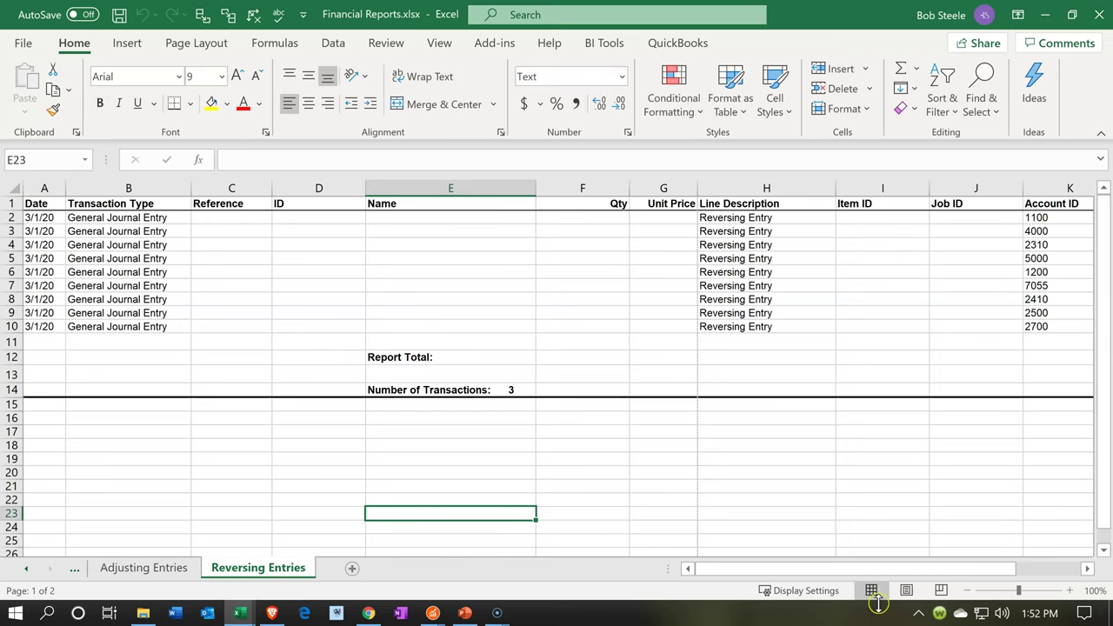
Step: Replace the three-line page header of the Reversing Entries sheet with "Reversing Entries" and return to Normal view
{"action": "left_click", "coordinate": [907, 591]}
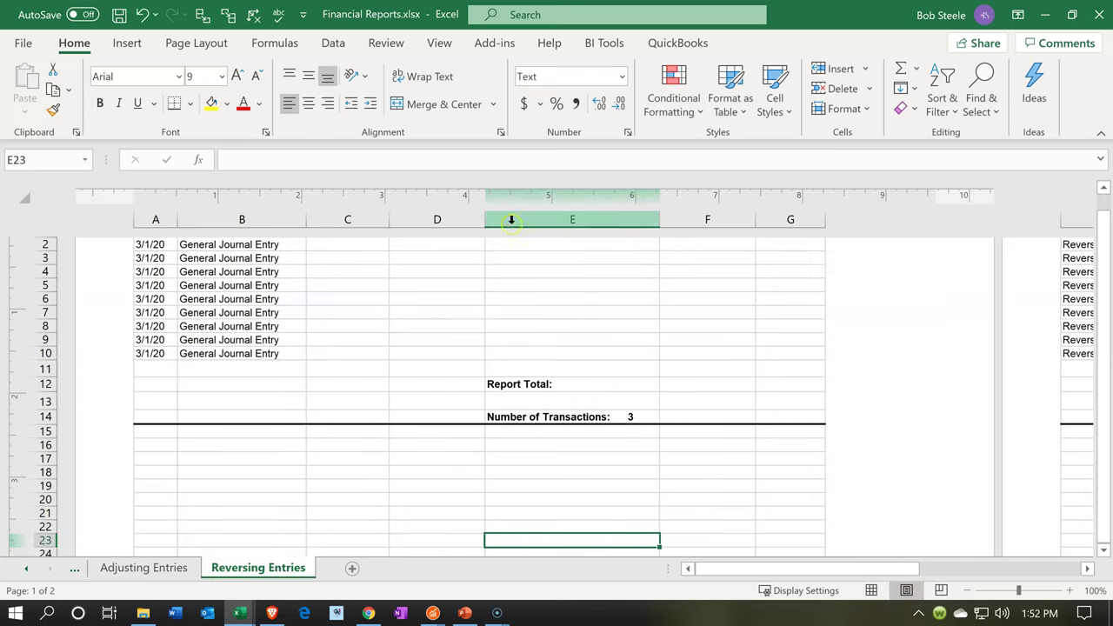
{"action": "scroll", "coordinate": [462, 273], "scroll_direction": "up", "scroll_amount": 3}
{"action": "left_click", "coordinate": [481, 280]}
{"action": "left_click_drag", "start_coordinate": [481, 280], "coordinate": [762, 340]}
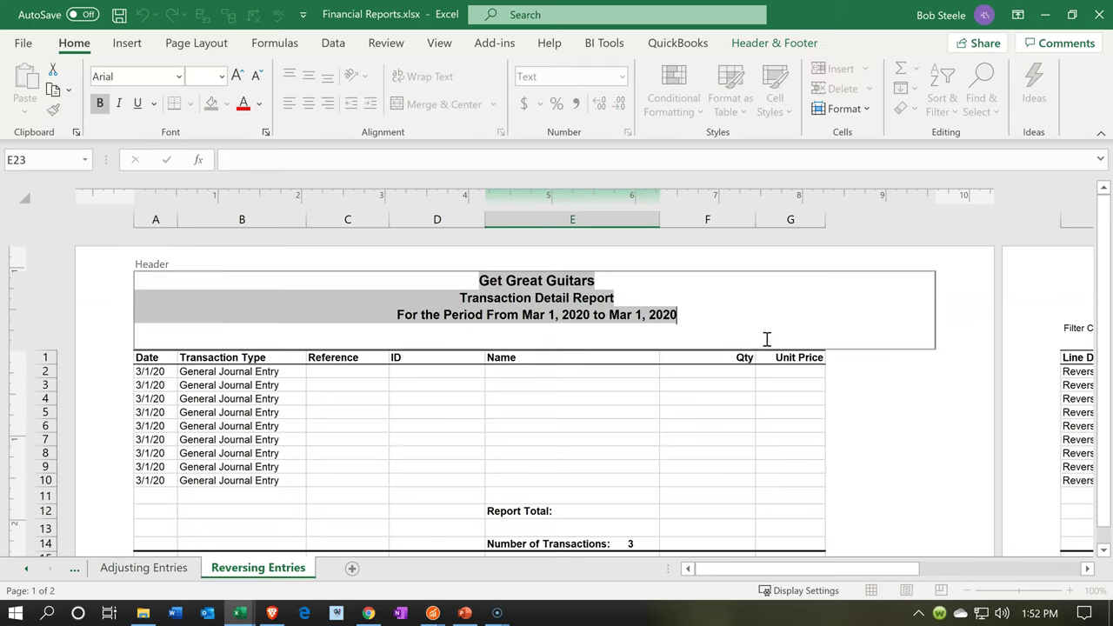
{"action": "type", "text": "Reversin"}
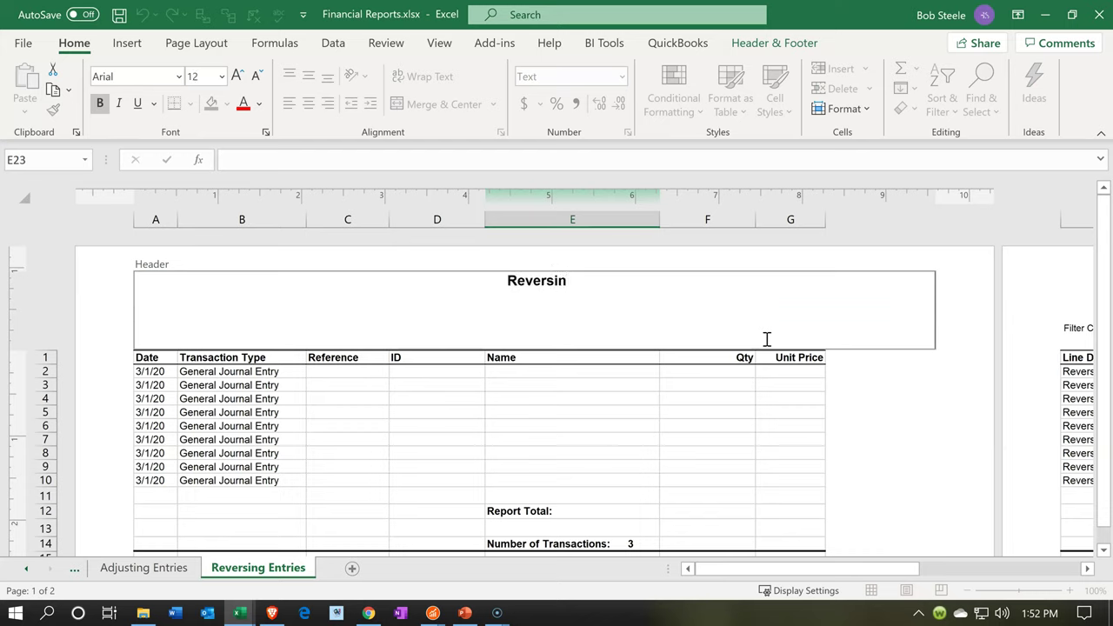
{"action": "type", "text": "g Entr"}
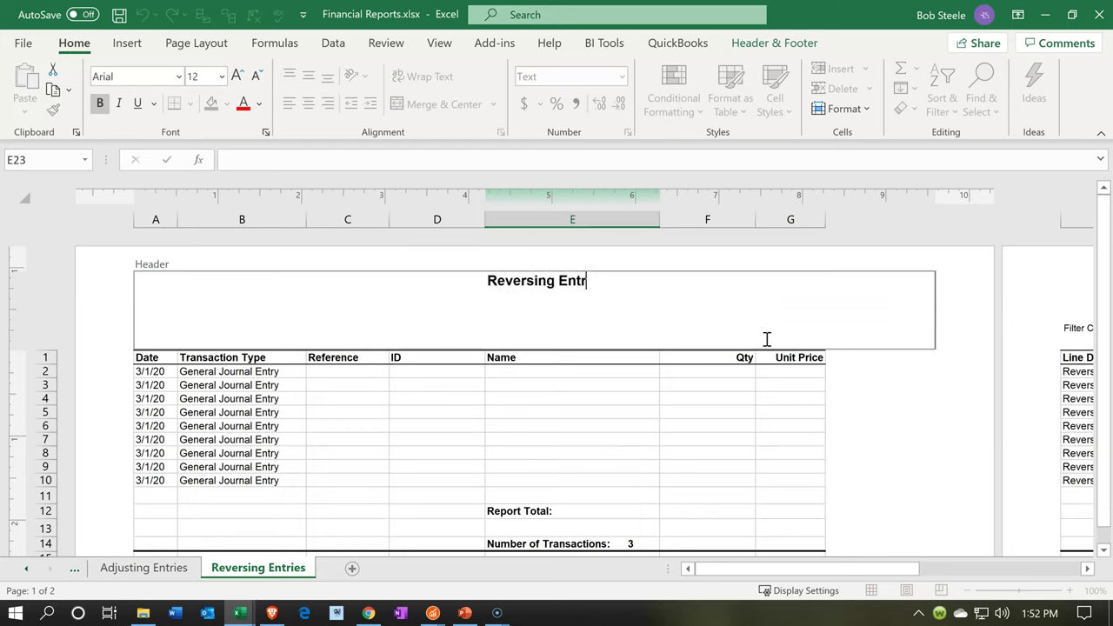
{"action": "type", "text": "ies"}
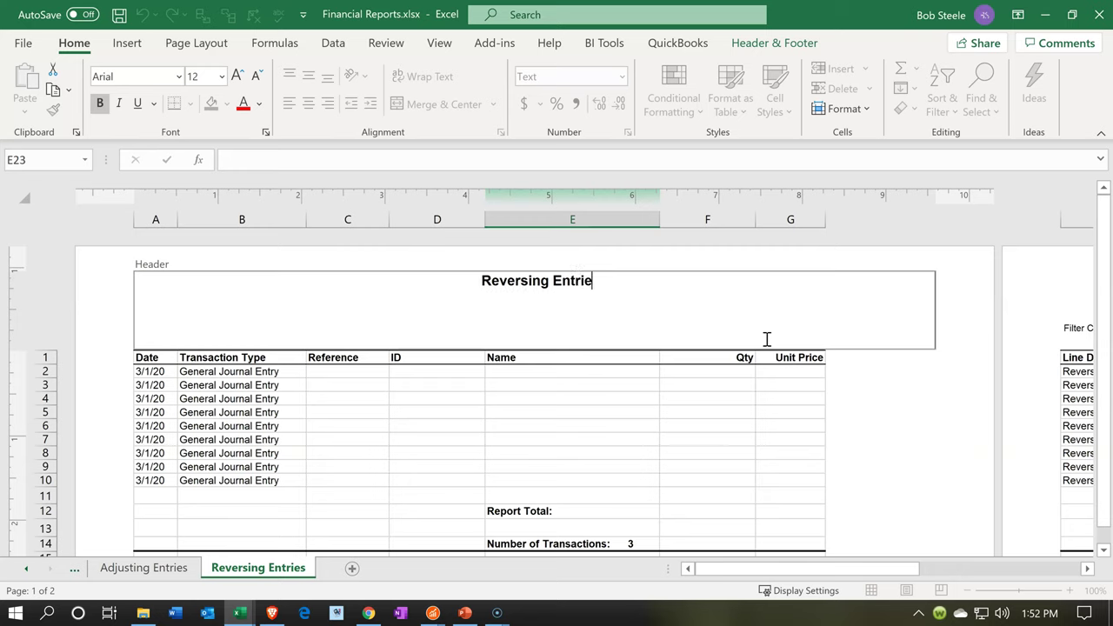
{"action": "left_click", "coordinate": [678, 433]}
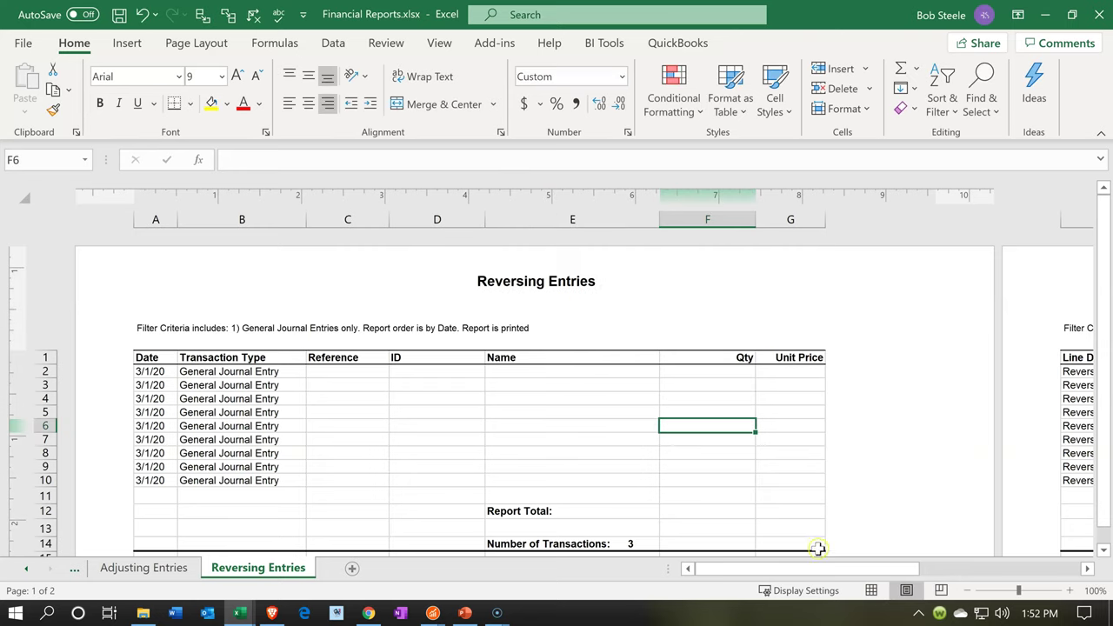
{"action": "left_click", "coordinate": [872, 590]}
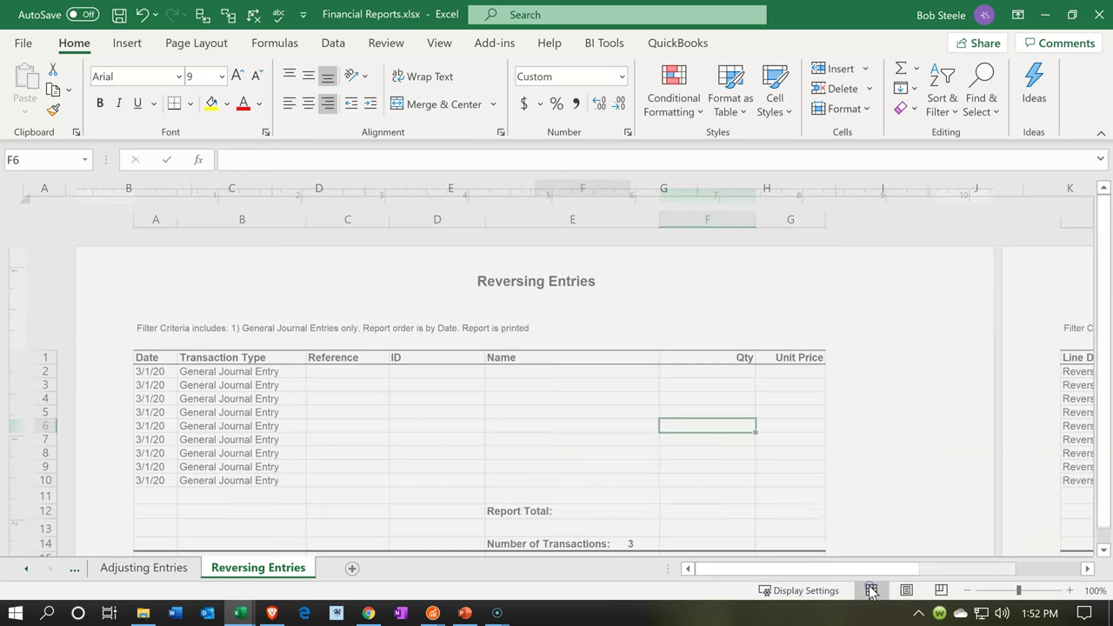
Step: Delete columns B through J, from Transaction Type to Job ID, on the Reversing Entries sheet
{"action": "left_click", "coordinate": [355, 403]}
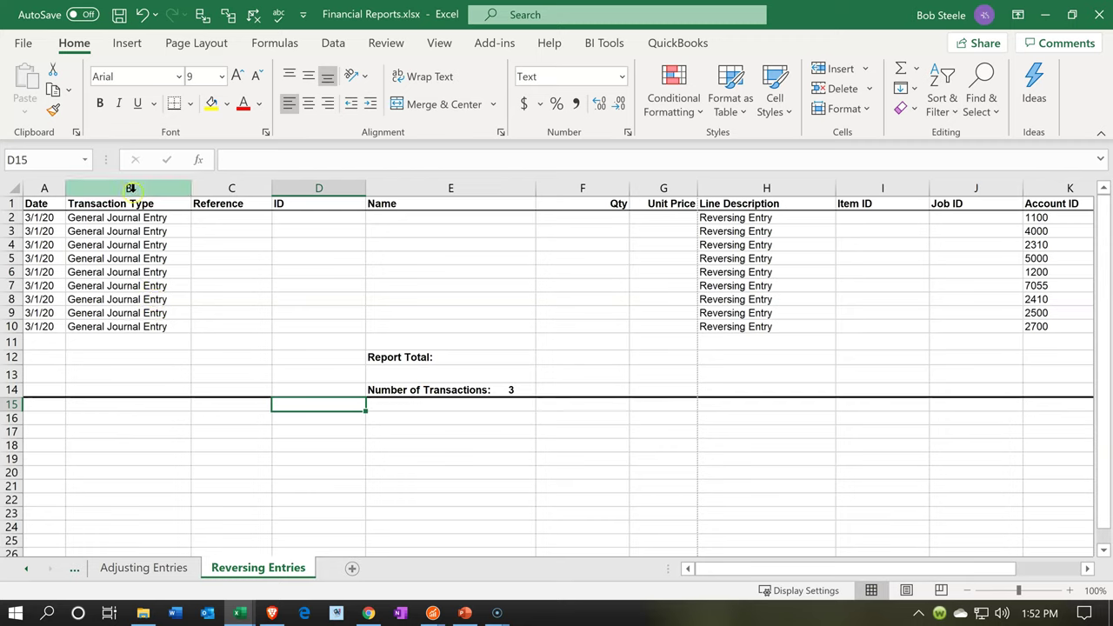
{"action": "left_click_drag", "start_coordinate": [130, 188], "coordinate": [956, 209]}
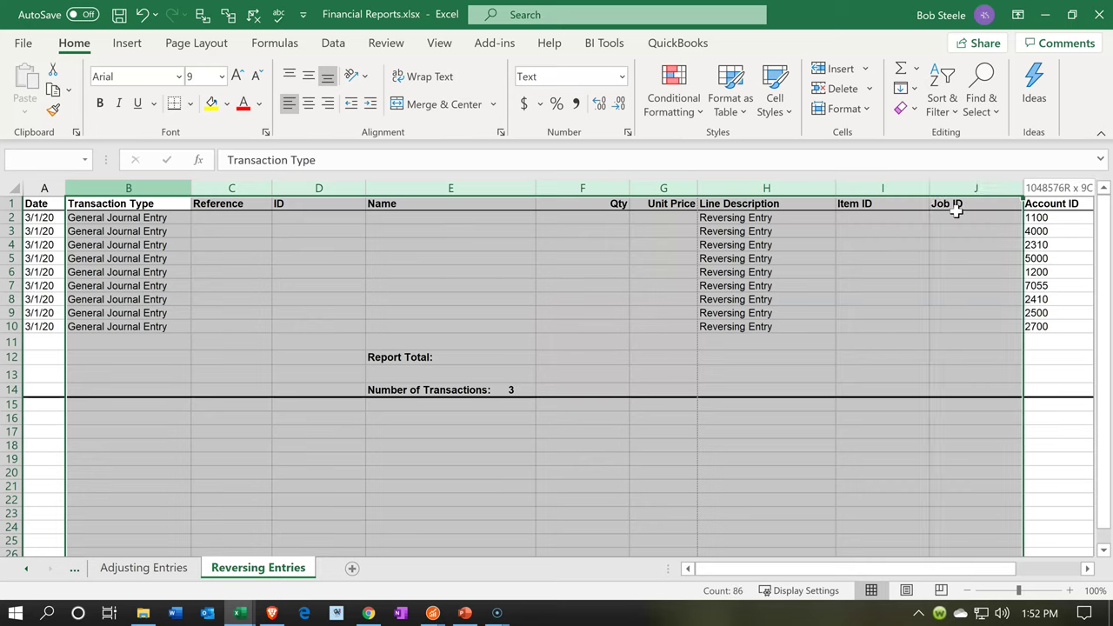
{"action": "left_click_drag", "start_coordinate": [955, 209], "coordinate": [953, 207]}
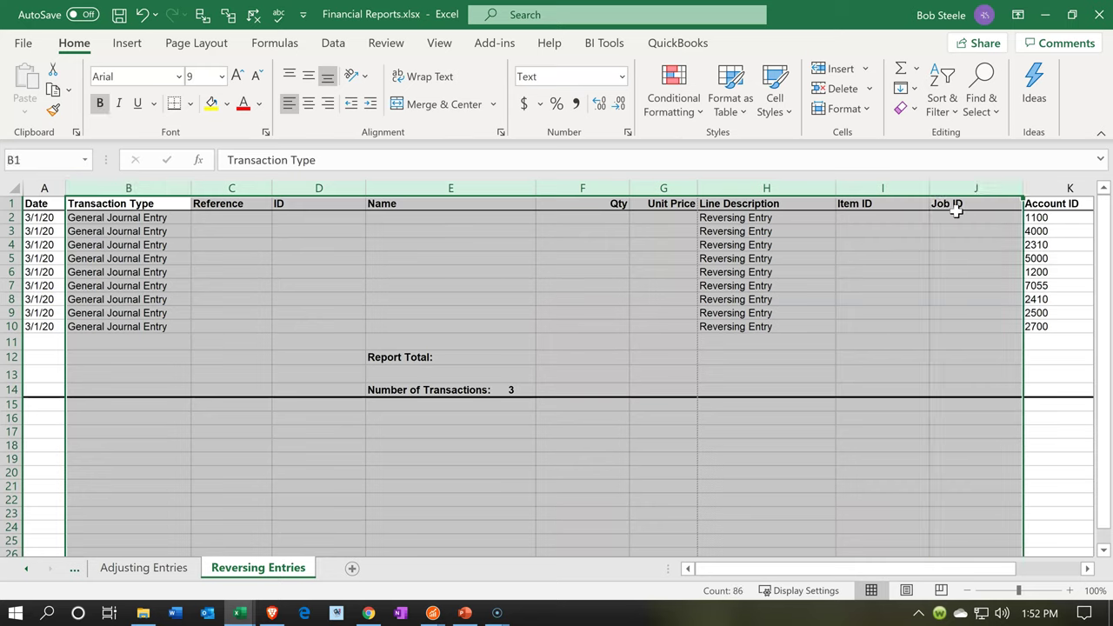
{"action": "right_click", "coordinate": [397, 297]}
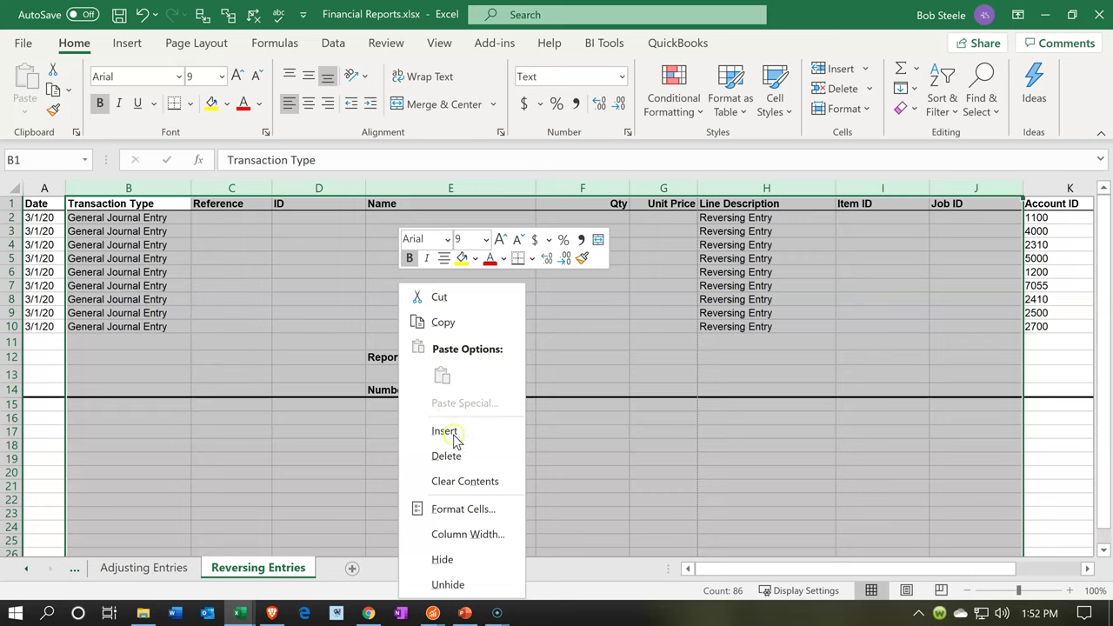
{"action": "left_click", "coordinate": [456, 458]}
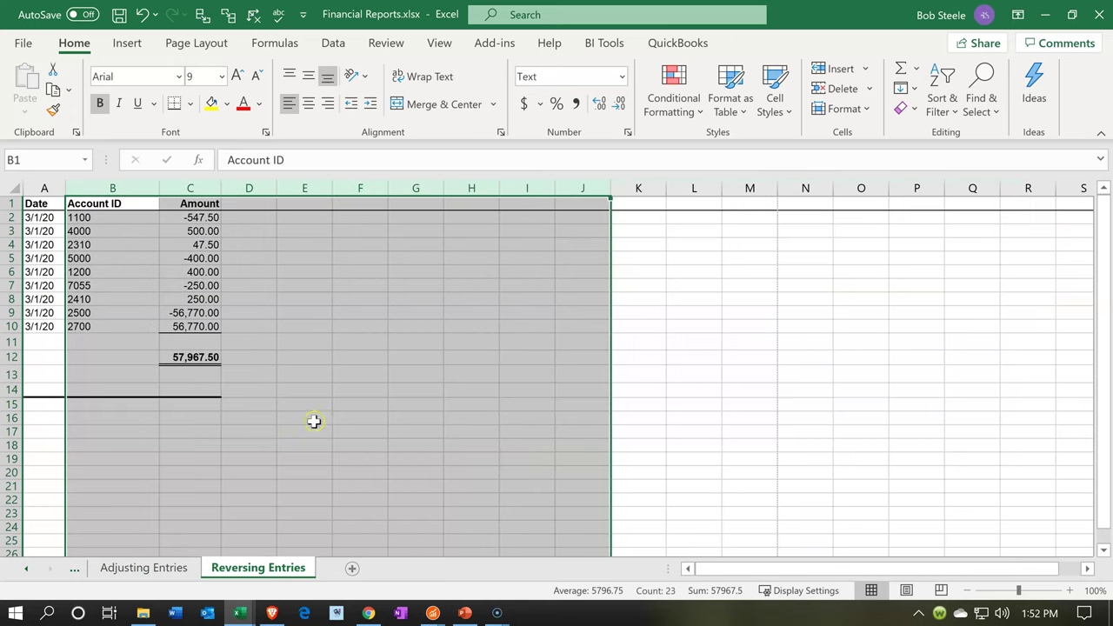
{"action": "left_click", "coordinate": [288, 406]}
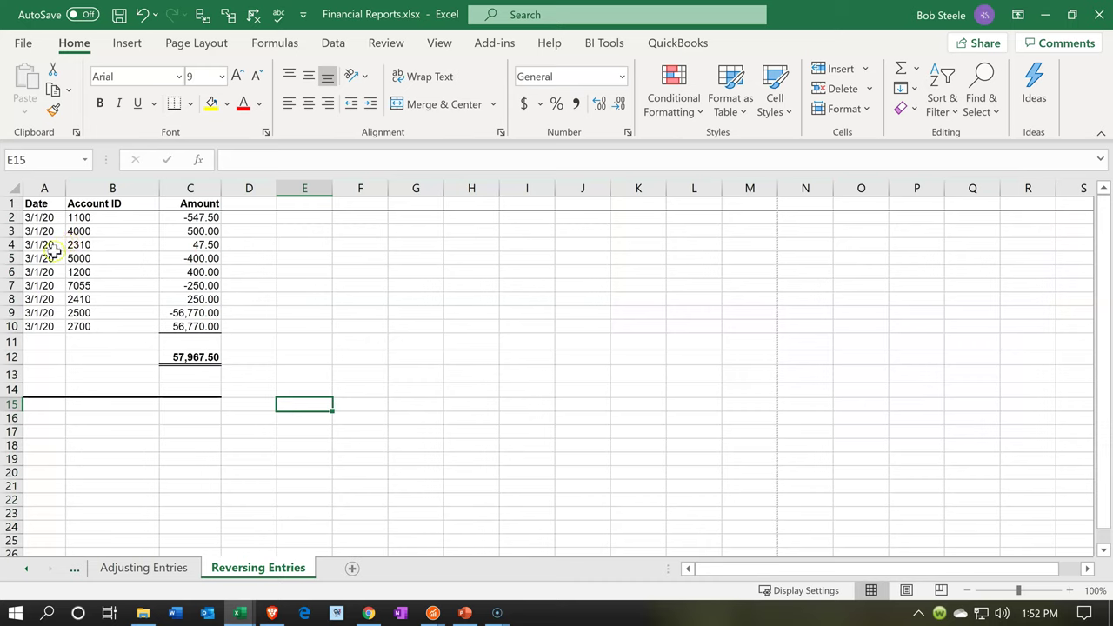
Step: Insert blank rows above the account 5000, 7055 and 2500 lines to separate the reversing entries
{"action": "left_click", "coordinate": [11, 258]}
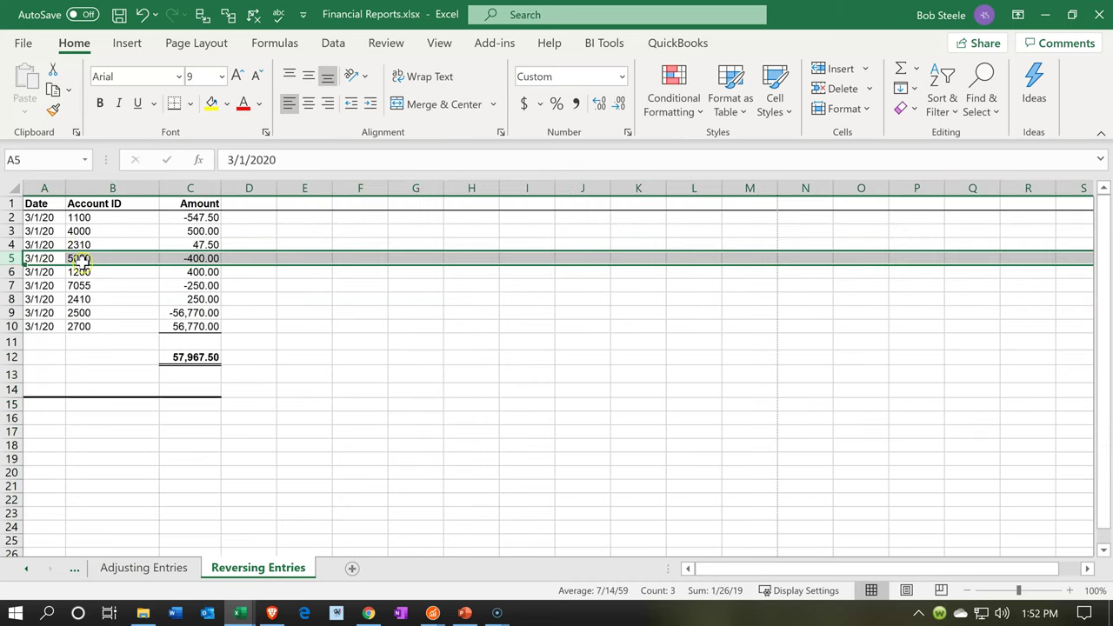
{"action": "right_click", "coordinate": [90, 258]}
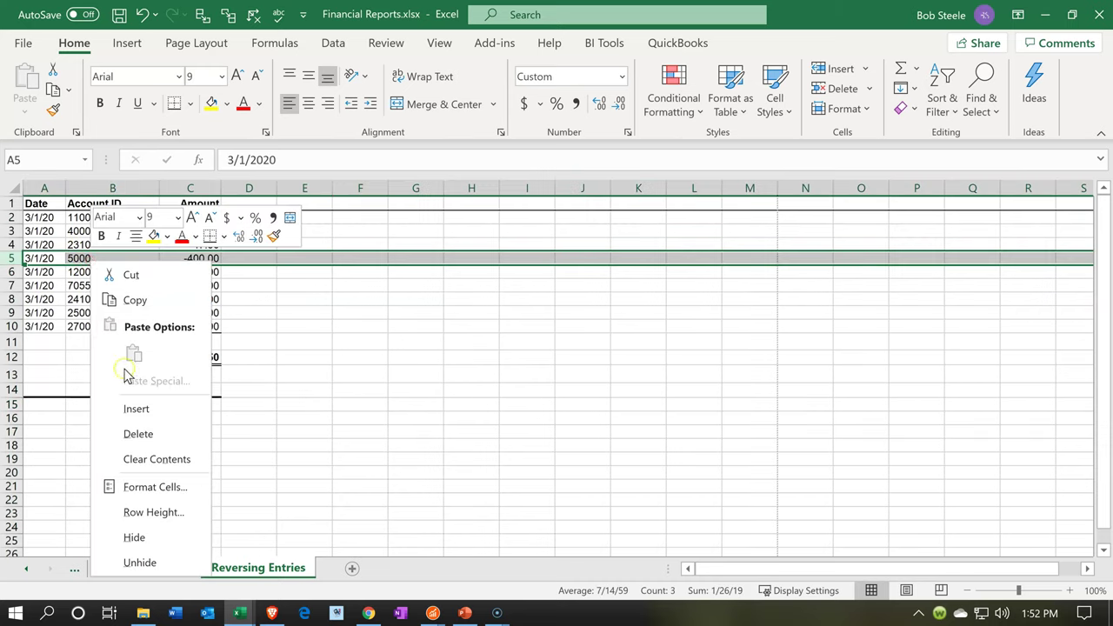
{"action": "left_click", "coordinate": [136, 409]}
{"action": "left_click", "coordinate": [144, 359]}
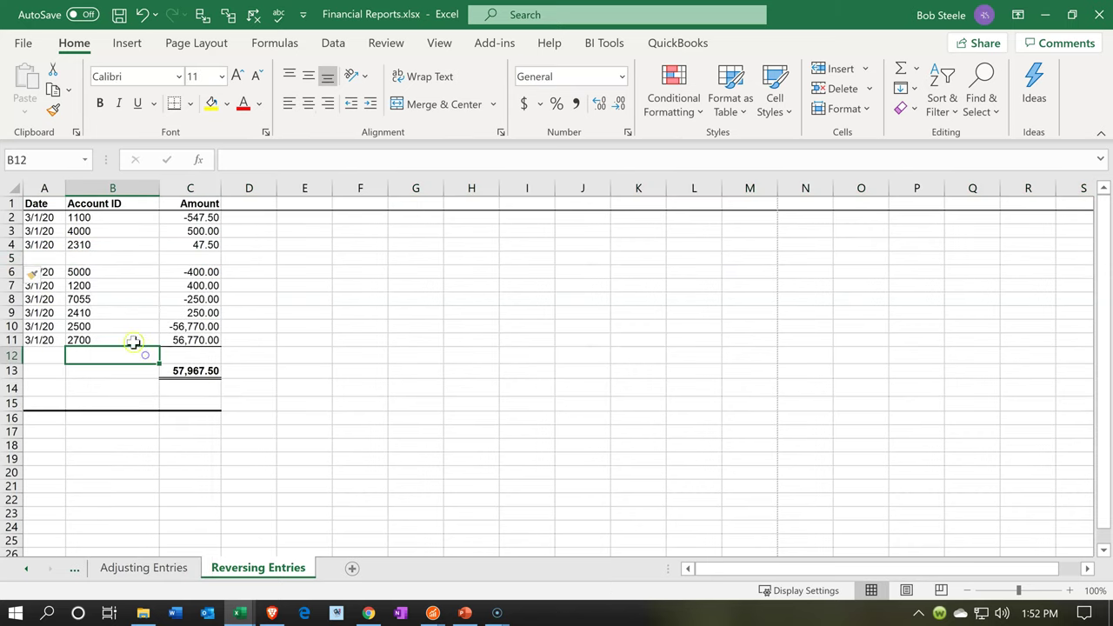
{"action": "left_click", "coordinate": [10, 299]}
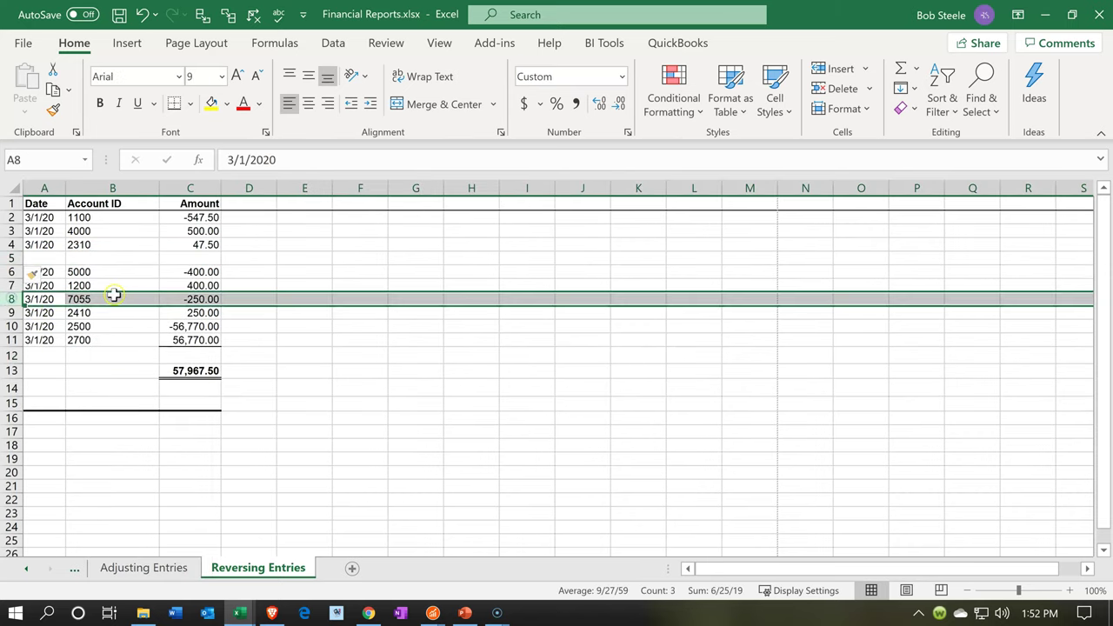
{"action": "right_click", "coordinate": [117, 289]}
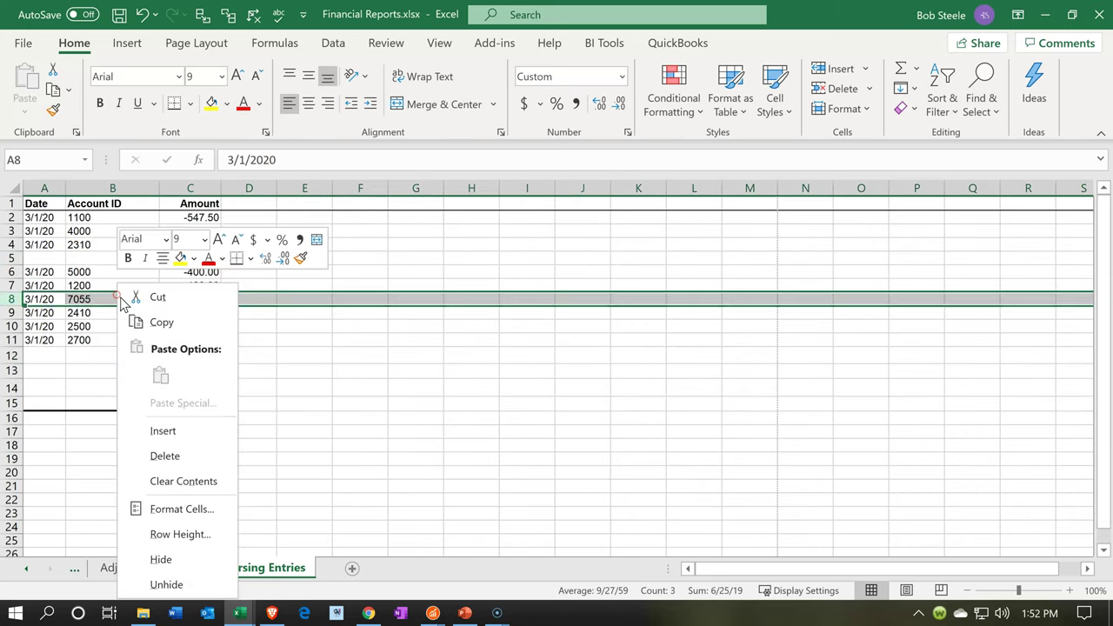
{"action": "left_click", "coordinate": [161, 430]}
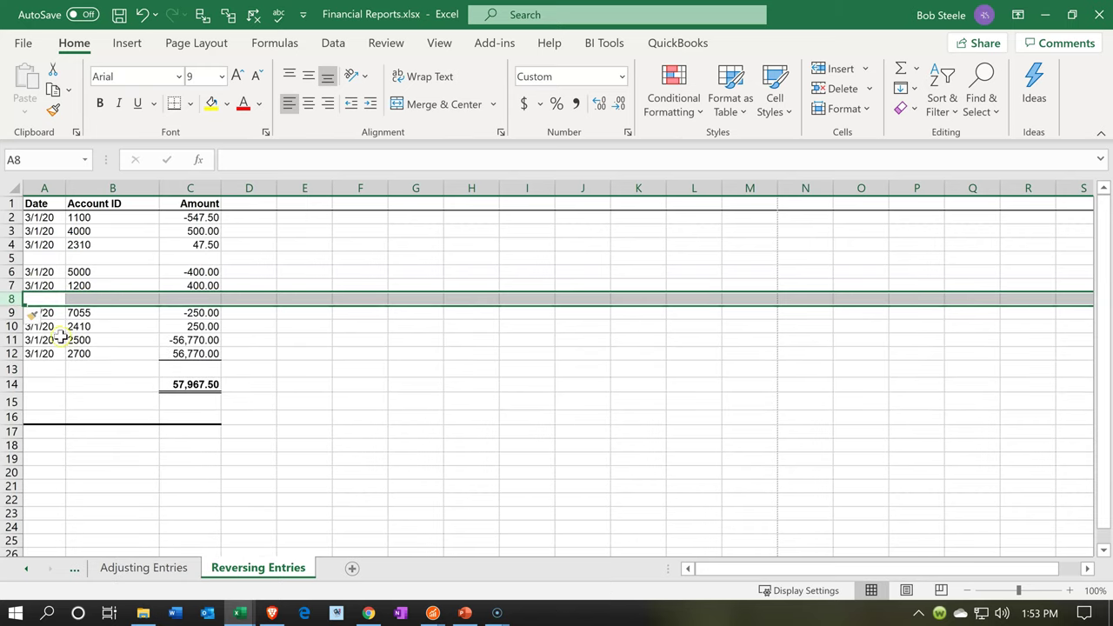
{"action": "left_click", "coordinate": [12, 340]}
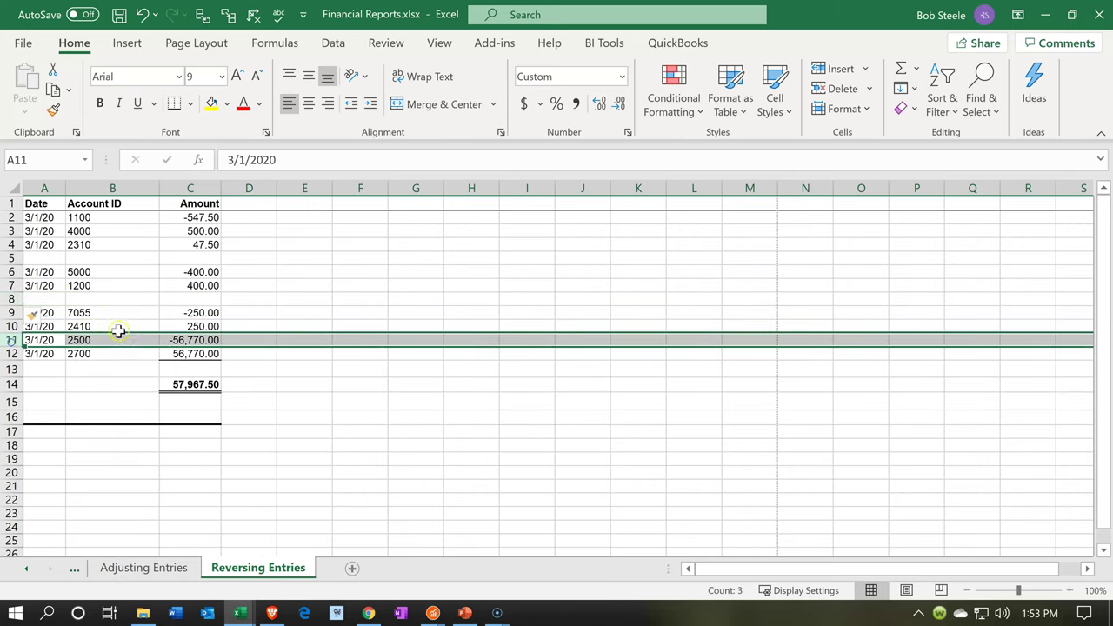
{"action": "right_click", "coordinate": [133, 338]}
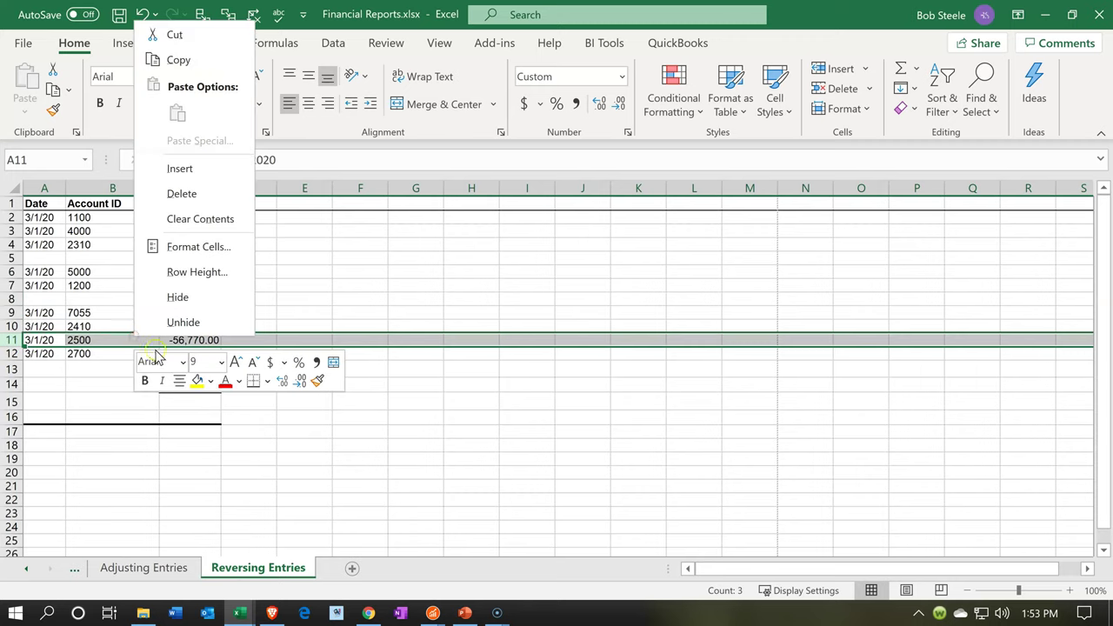
{"action": "left_click", "coordinate": [180, 168]}
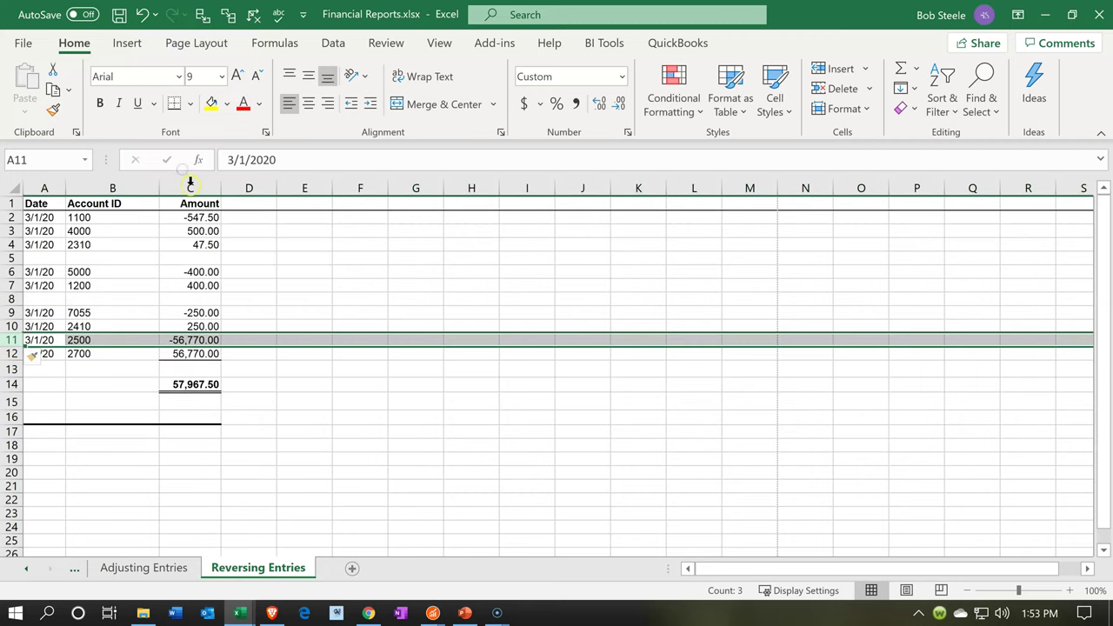
Step: Format the Amount column of the Reversing Entries sheet as Currency with no symbol, two decimals and negatives in red parentheses
{"action": "left_click", "coordinate": [198, 191]}
{"action": "right_click", "coordinate": [196, 191]}
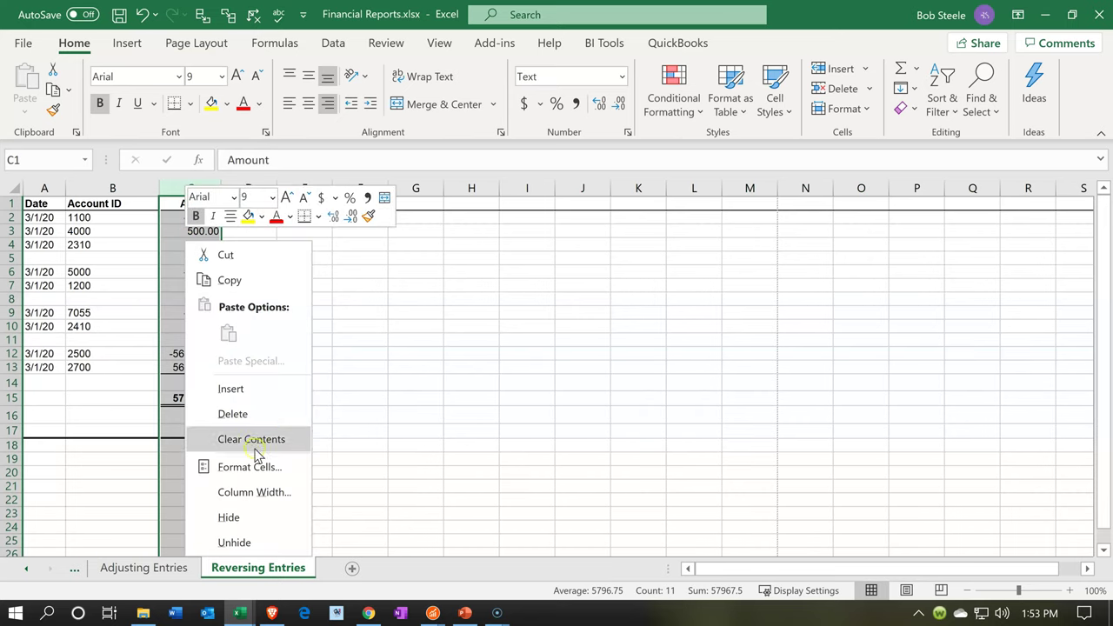
{"action": "left_click", "coordinate": [252, 467]}
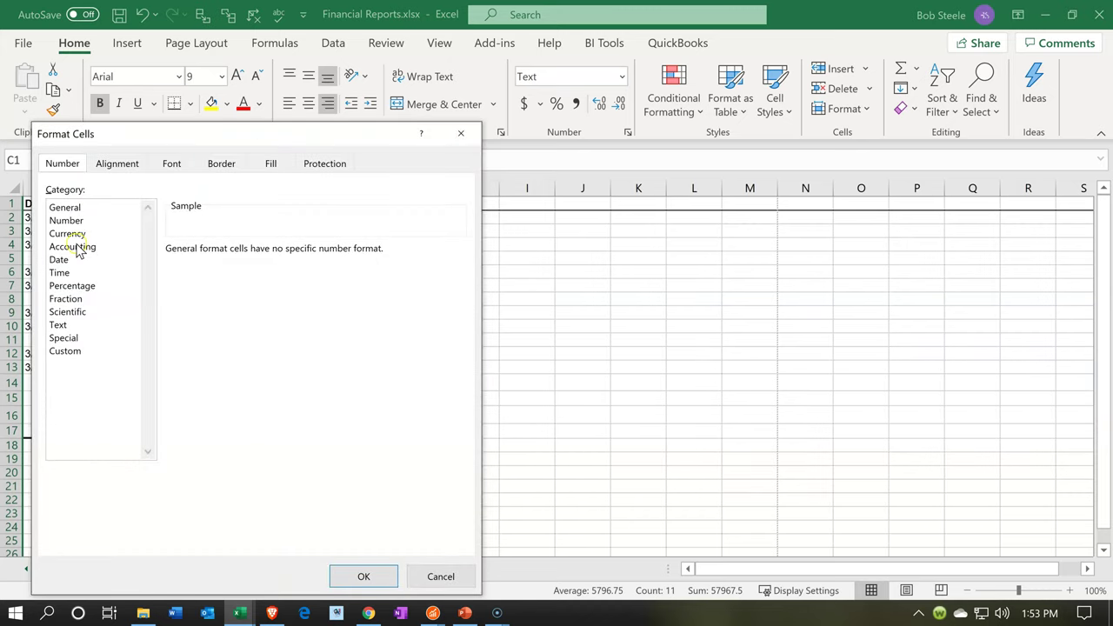
{"action": "left_click", "coordinate": [68, 234]}
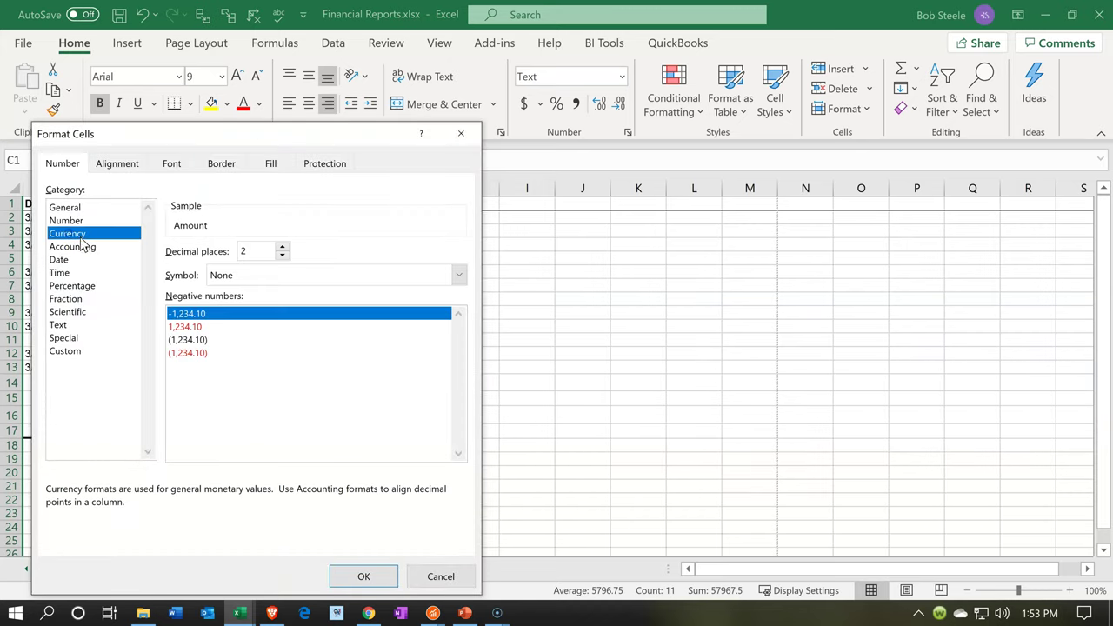
{"action": "left_click", "coordinate": [195, 354]}
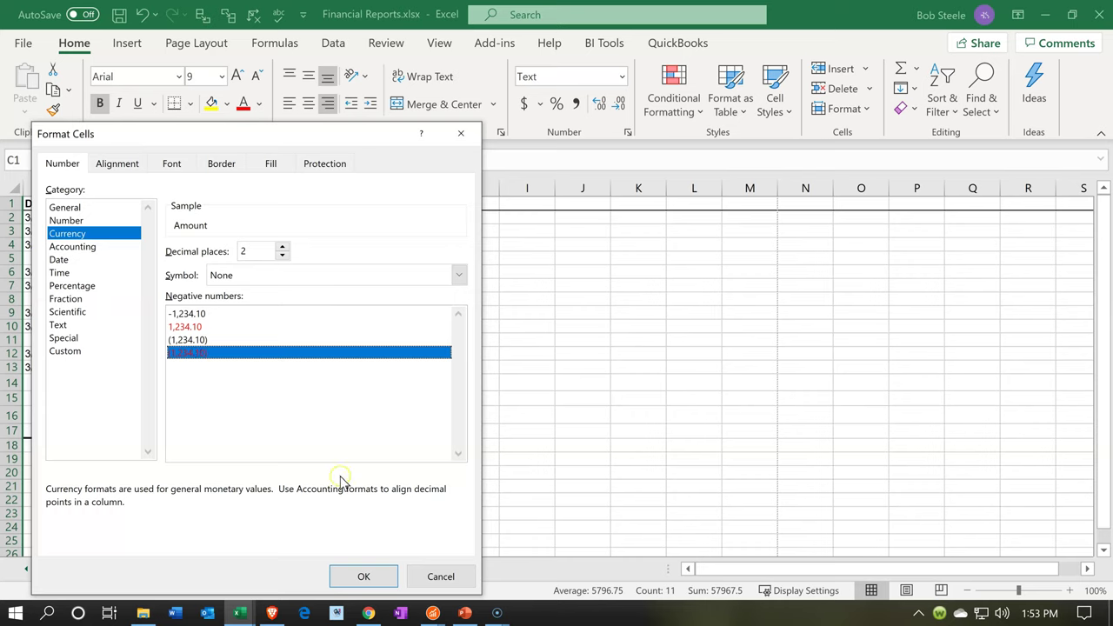
{"action": "left_click", "coordinate": [362, 575]}
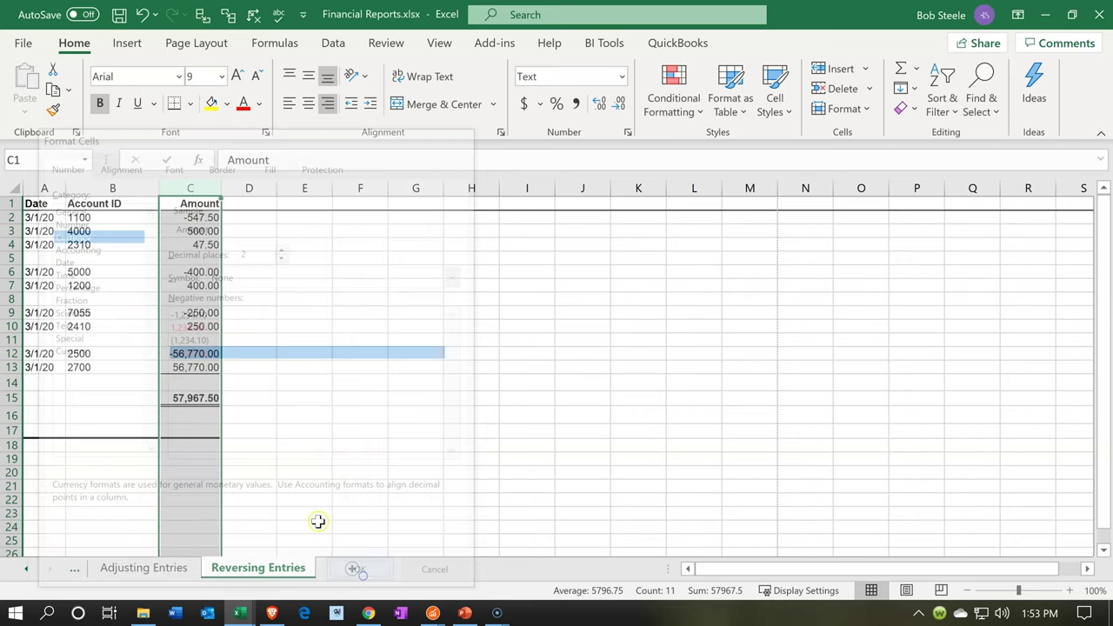
Step: Delete rows 15 through 21, including the report total, from the Reversing Entries sheet and save the workbook
{"action": "left_click_drag", "start_coordinate": [13, 397], "coordinate": [14, 486]}
{"action": "right_click", "coordinate": [280, 452]}
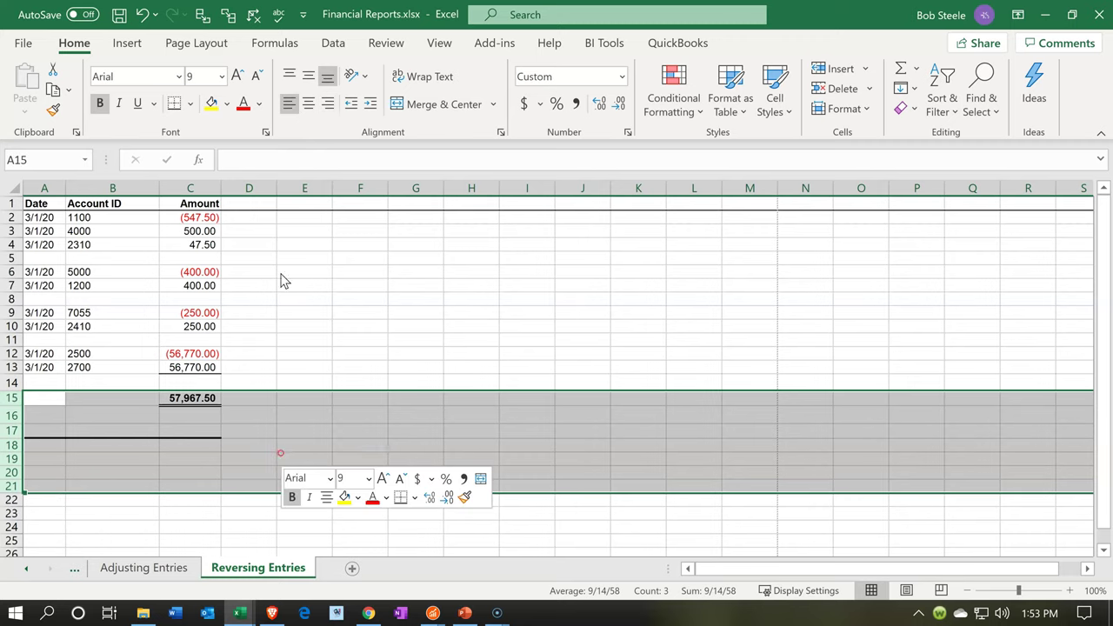
{"action": "left_click", "coordinate": [330, 306]}
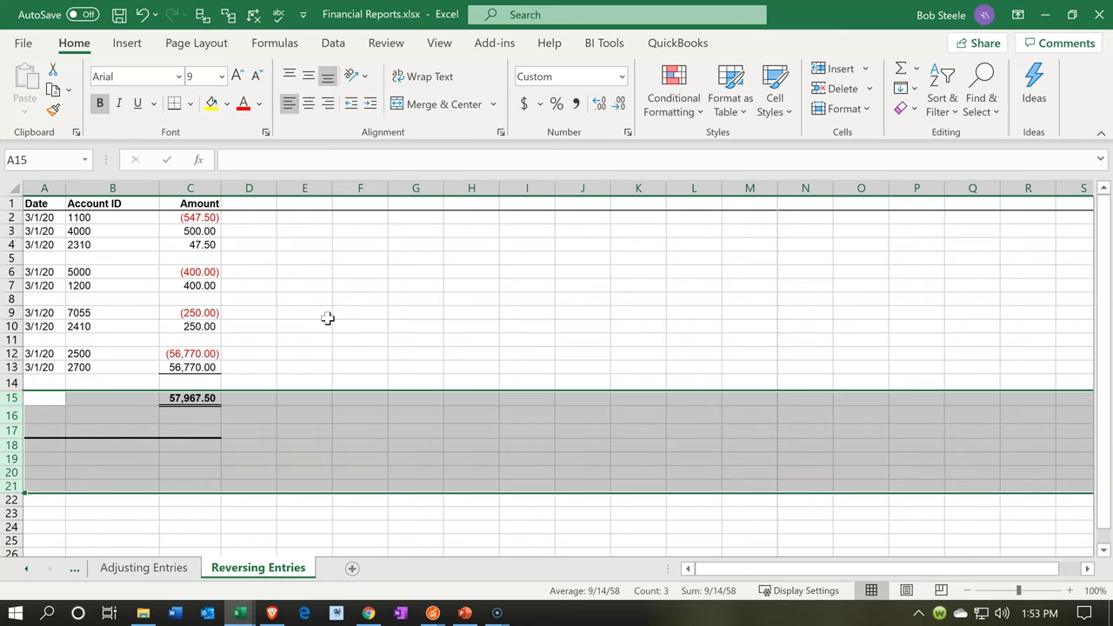
{"action": "left_click", "coordinate": [26, 571]}
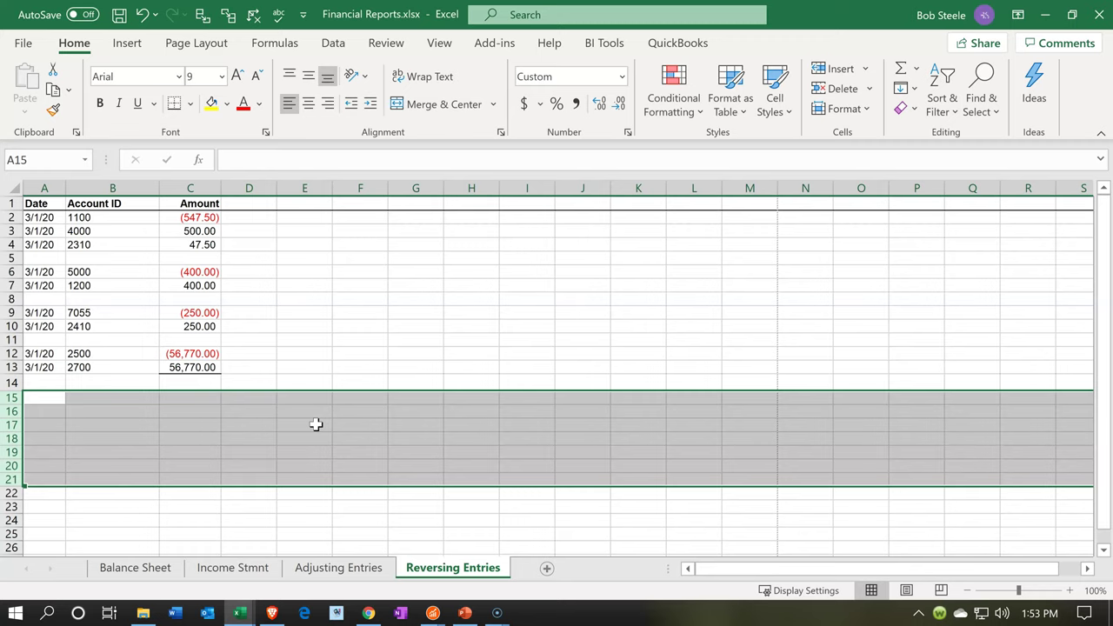
{"action": "left_click_drag", "start_coordinate": [315, 365], "coordinate": [316, 357]}
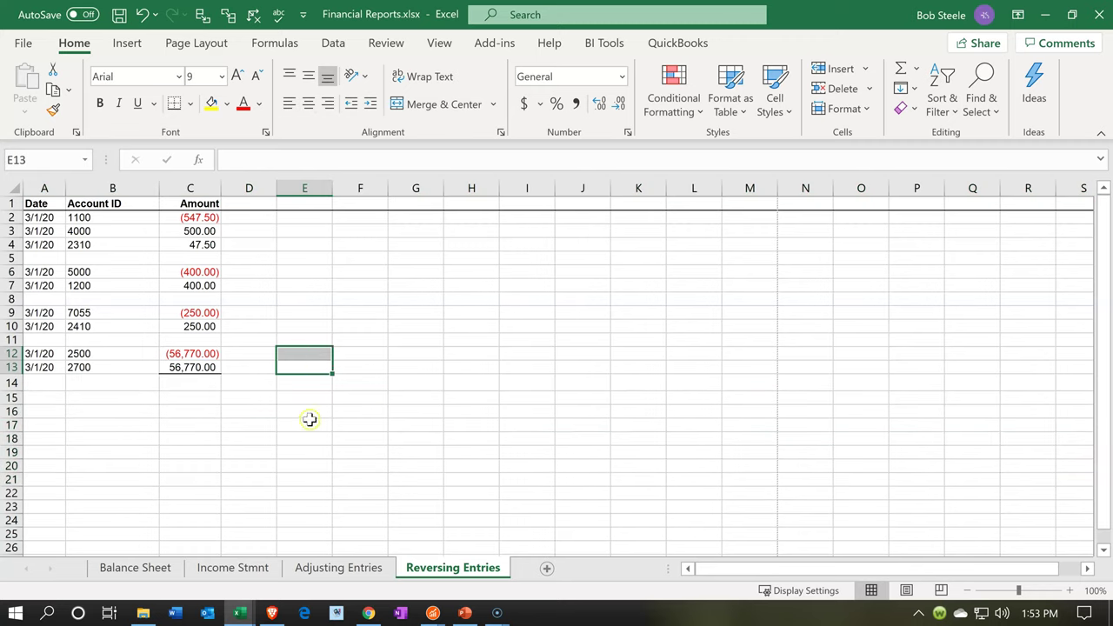
{"action": "left_click", "coordinate": [120, 14]}
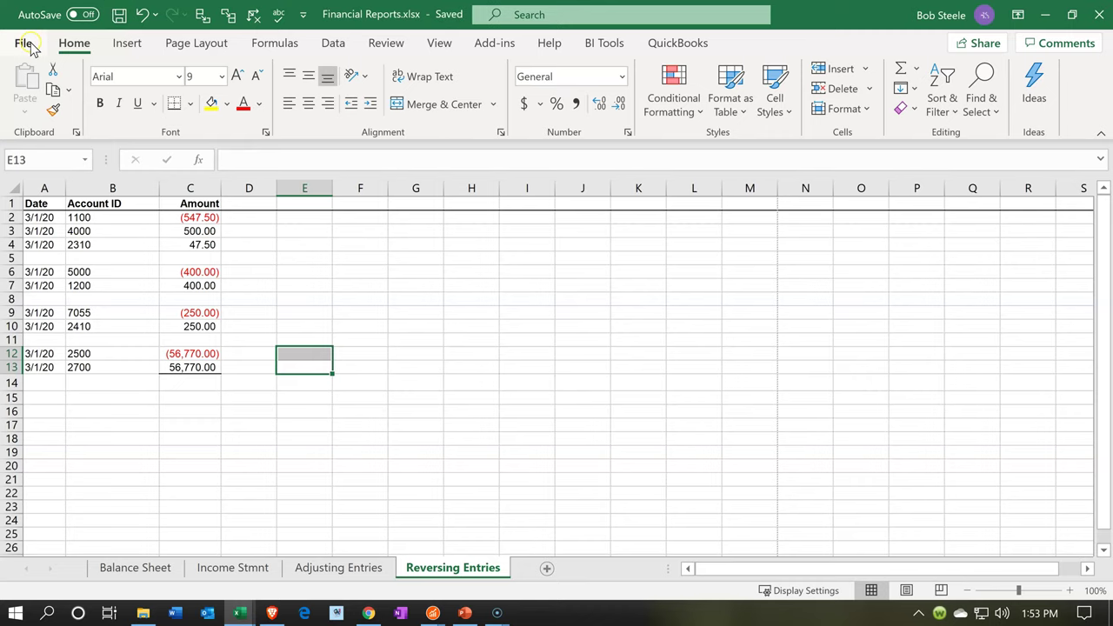
Step: Set the print range to the entire workbook and review every page in the print preview
{"action": "left_click", "coordinate": [26, 44]}
{"action": "left_click", "coordinate": [35, 316]}
{"action": "left_click", "coordinate": [95, 283]}
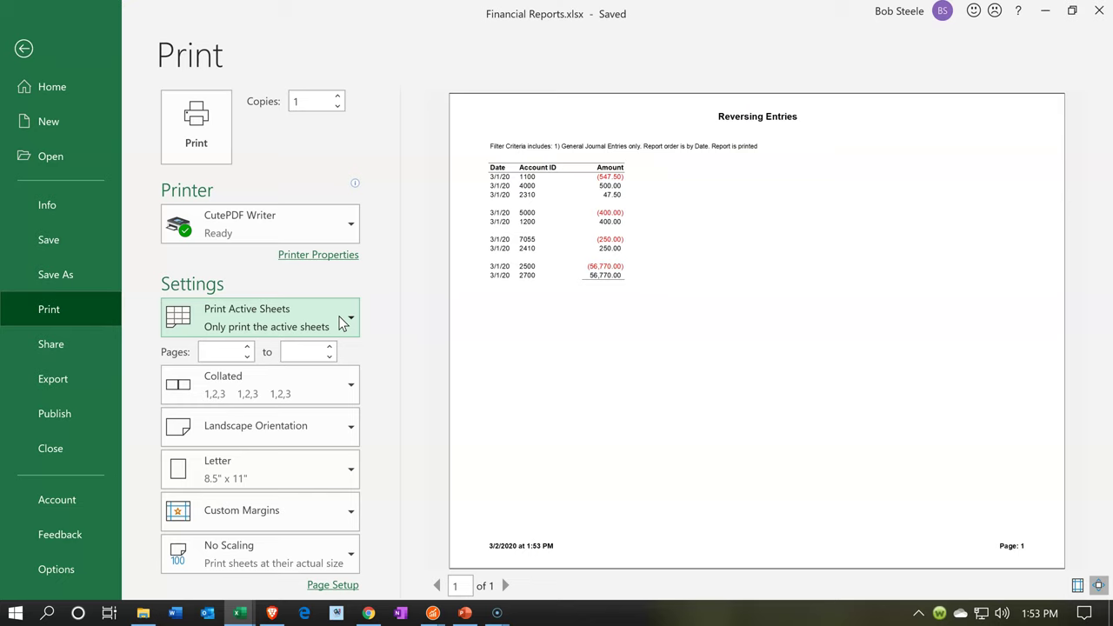
{"action": "left_click", "coordinate": [343, 322]}
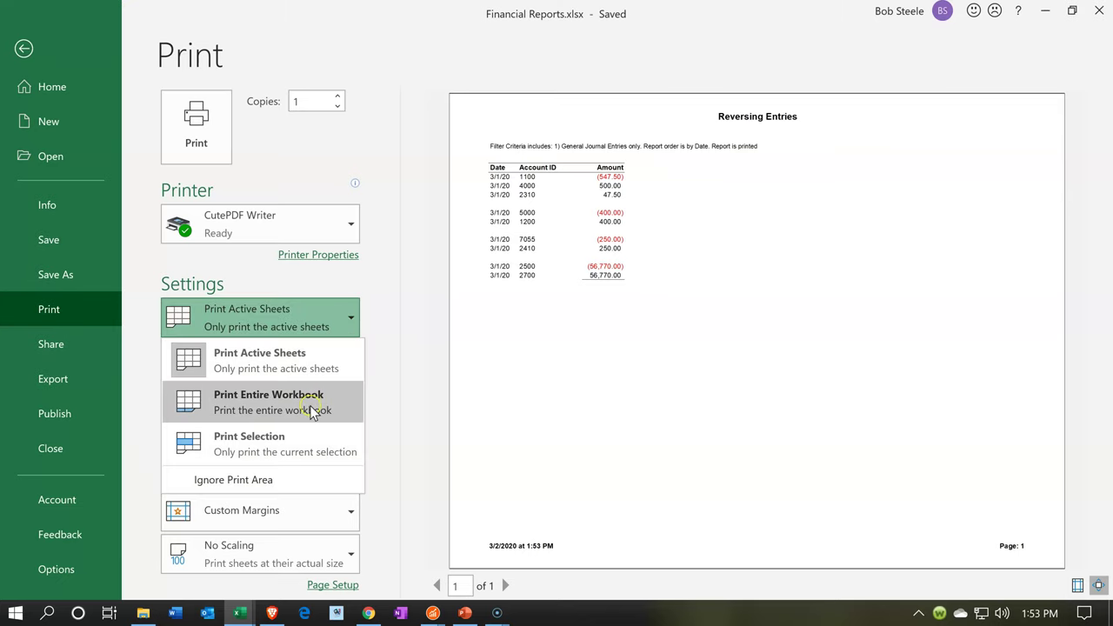
{"action": "left_click", "coordinate": [310, 407]}
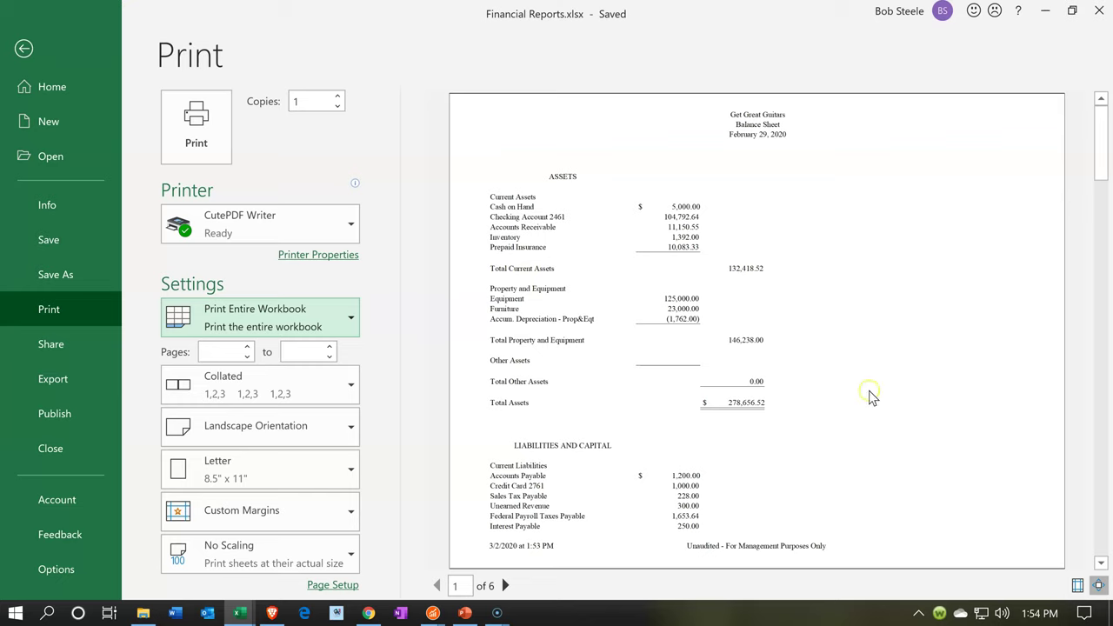
{"action": "scroll", "coordinate": [896, 380], "scroll_direction": "down", "scroll_amount": 1}
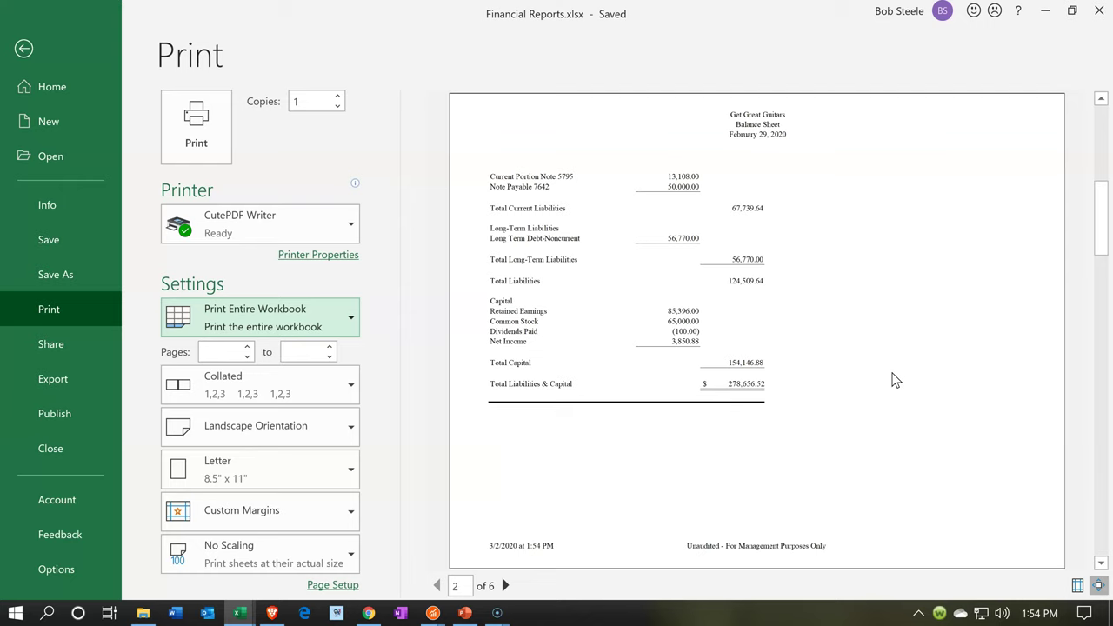
{"action": "scroll", "coordinate": [896, 380], "scroll_direction": "down", "scroll_amount": 1}
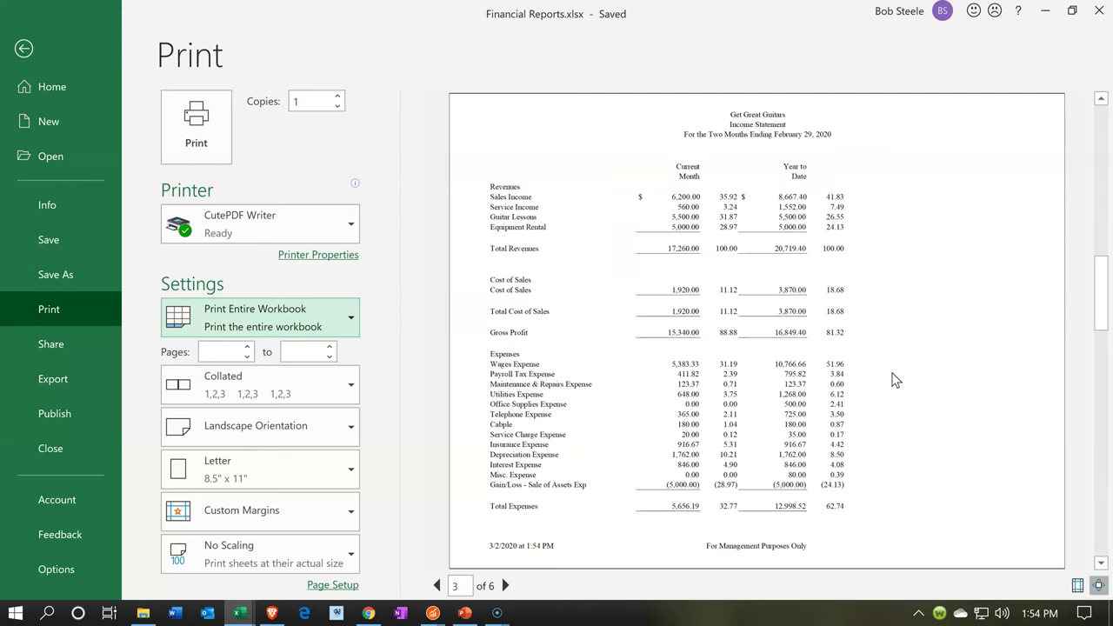
{"action": "scroll", "coordinate": [896, 380], "scroll_direction": "down", "scroll_amount": 1}
{"action": "scroll", "coordinate": [896, 380], "scroll_direction": "down", "scroll_amount": 1}
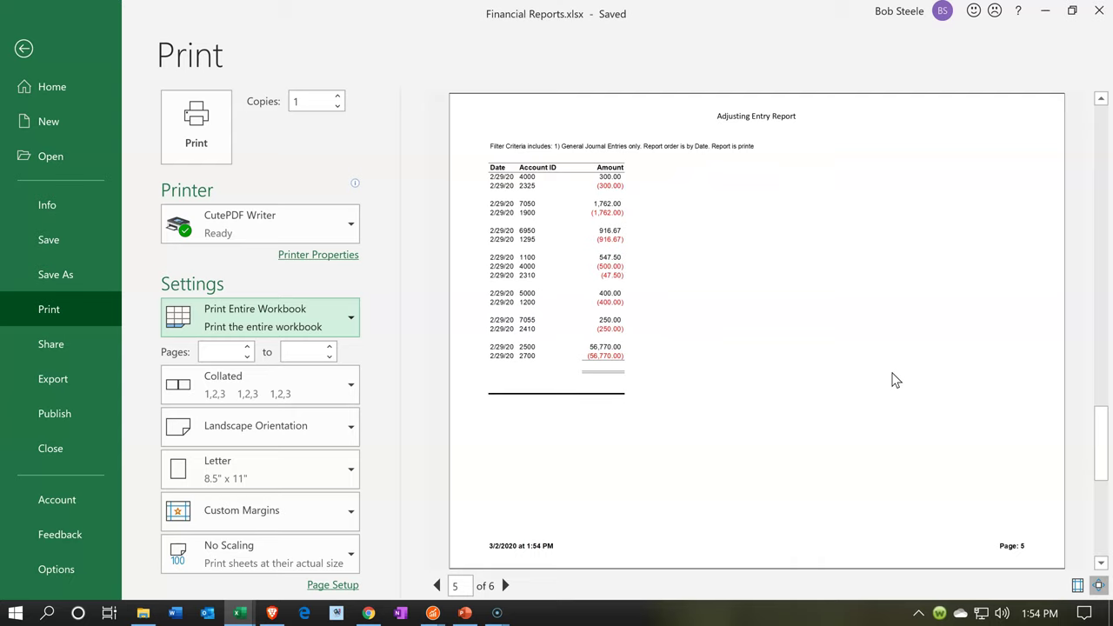
{"action": "scroll", "coordinate": [896, 380], "scroll_direction": "down", "scroll_amount": 1}
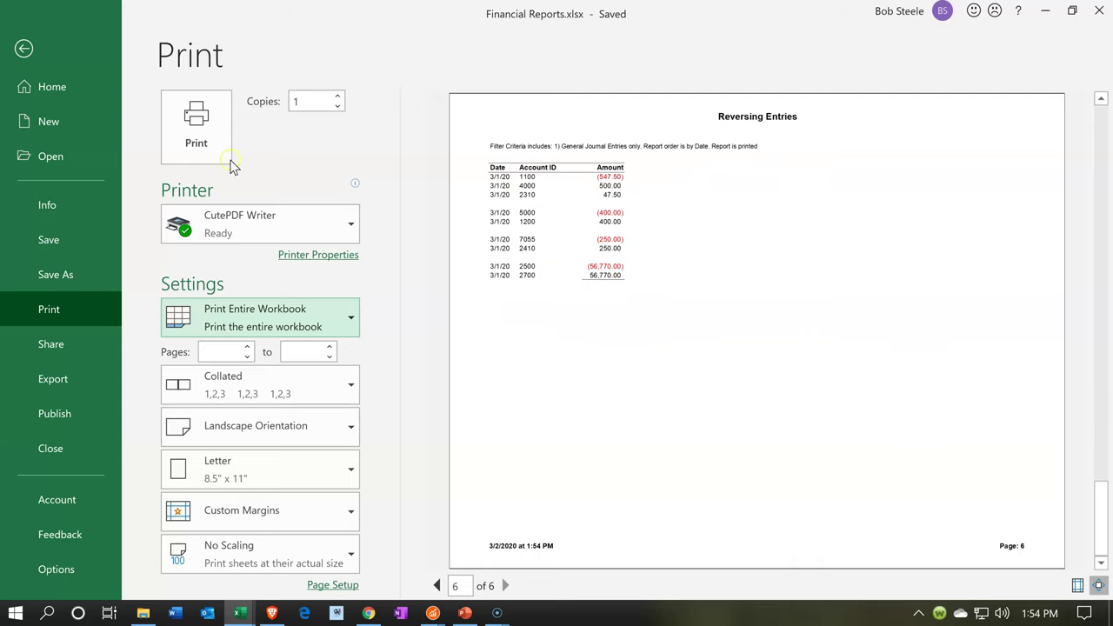
Step: Print the workbook with CutePDF Writer and save it as Financial Reports.pdf in the Section 10 folder
{"action": "left_click", "coordinate": [200, 142]}
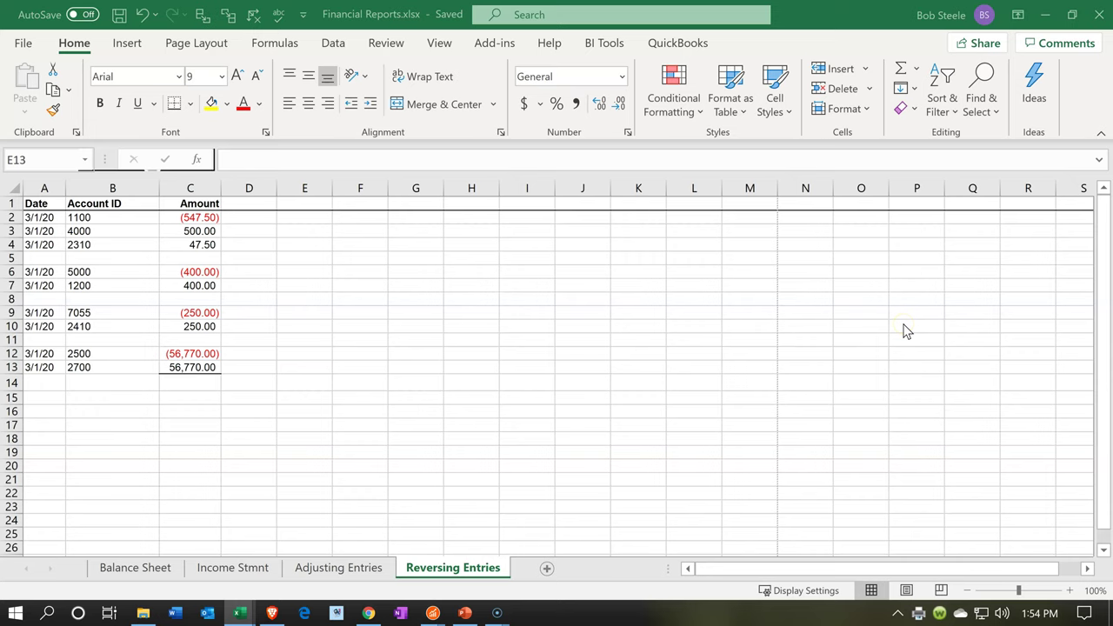
{"action": "left_click", "coordinate": [515, 335]}
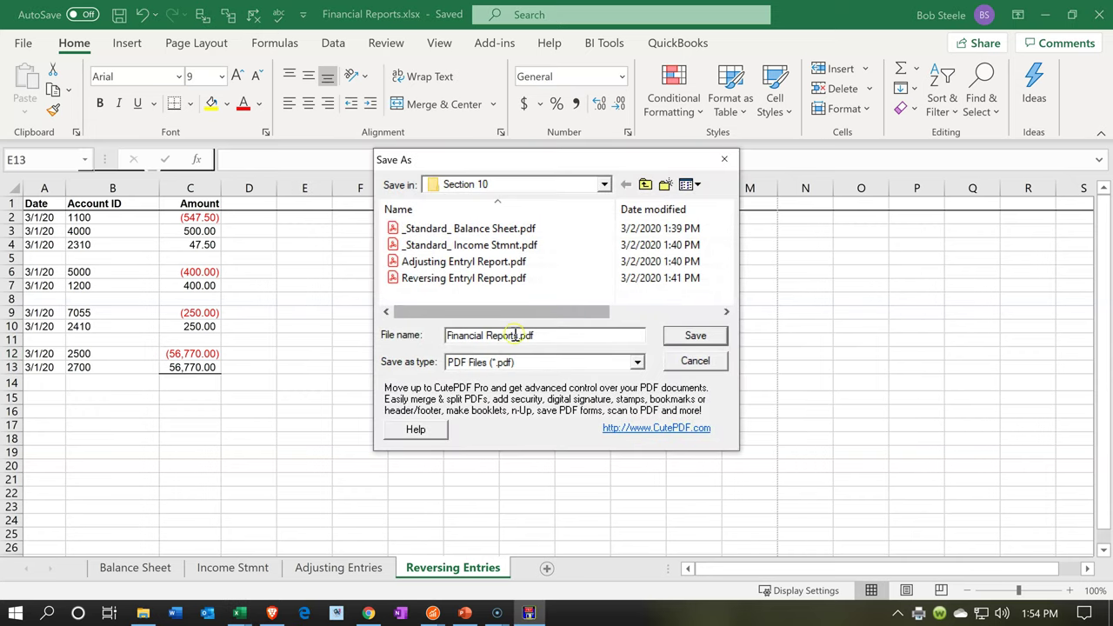
{"action": "left_click", "coordinate": [674, 338]}
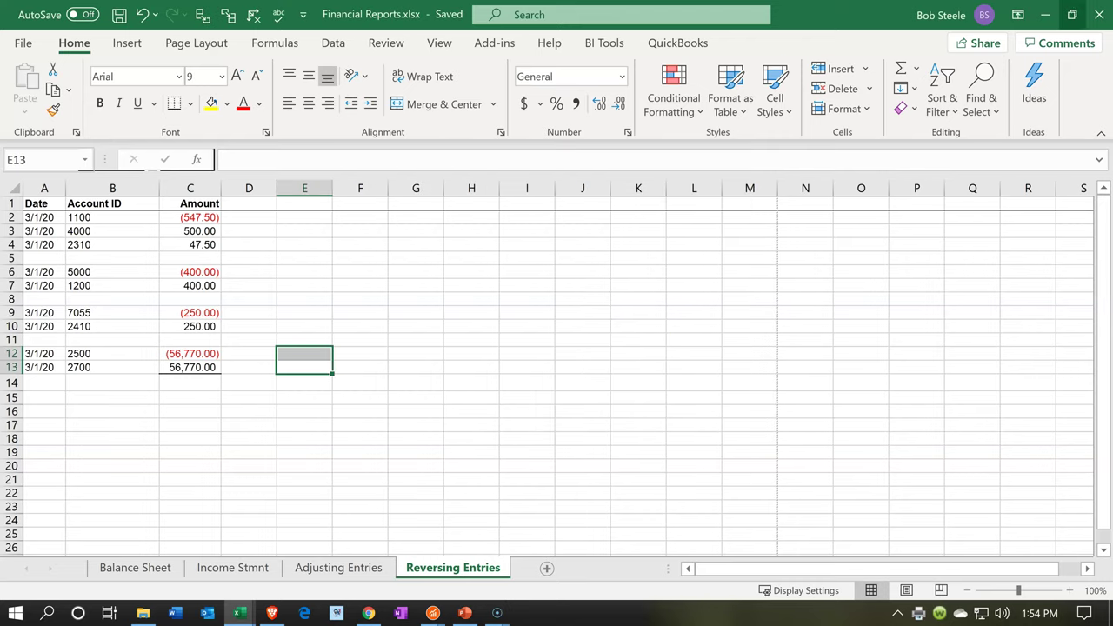
Step: Close the workbook and the Sage 50 report selection window, minimizing the open reports and Sage 50 to reach the desktop
{"action": "left_click", "coordinate": [1095, 14]}
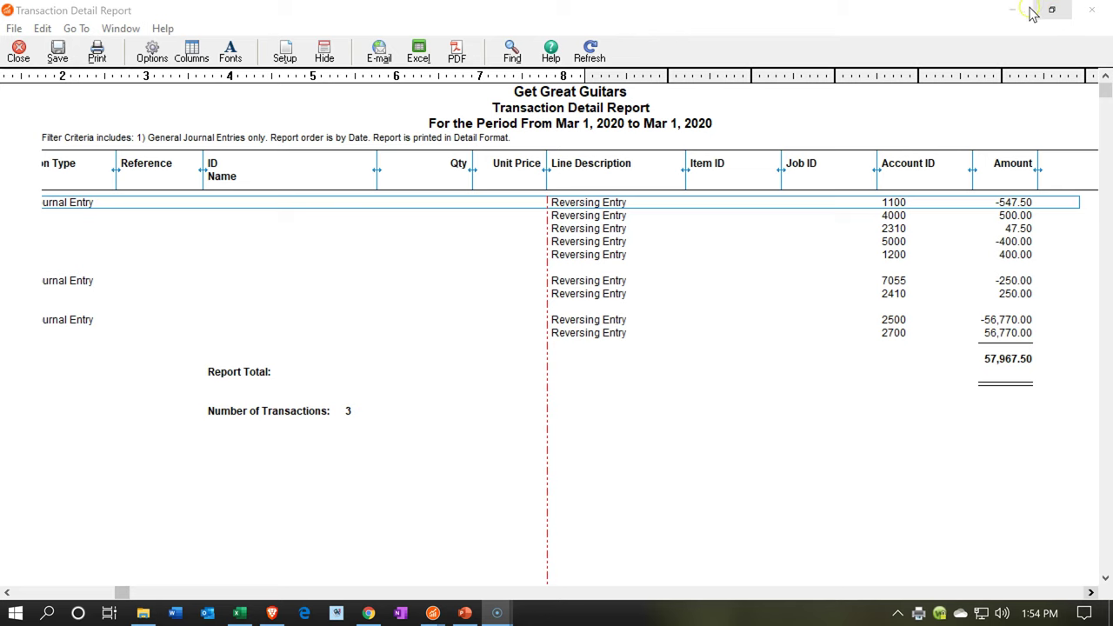
{"action": "left_click", "coordinate": [1015, 10]}
{"action": "left_click", "coordinate": [1014, 10]}
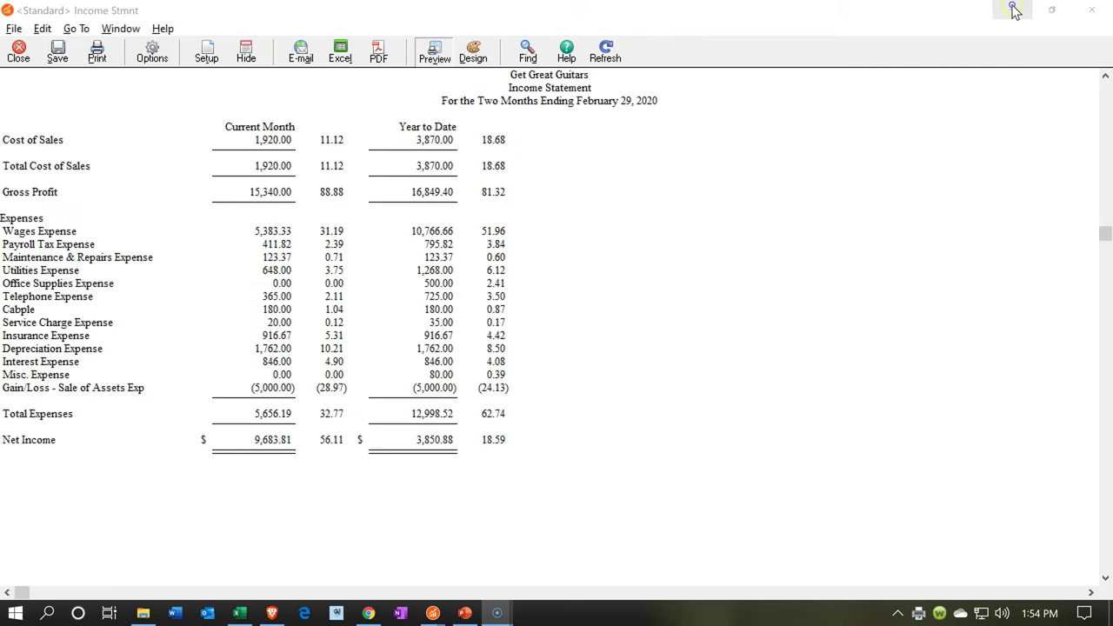
{"action": "left_click", "coordinate": [1015, 11]}
{"action": "left_click", "coordinate": [1015, 10]}
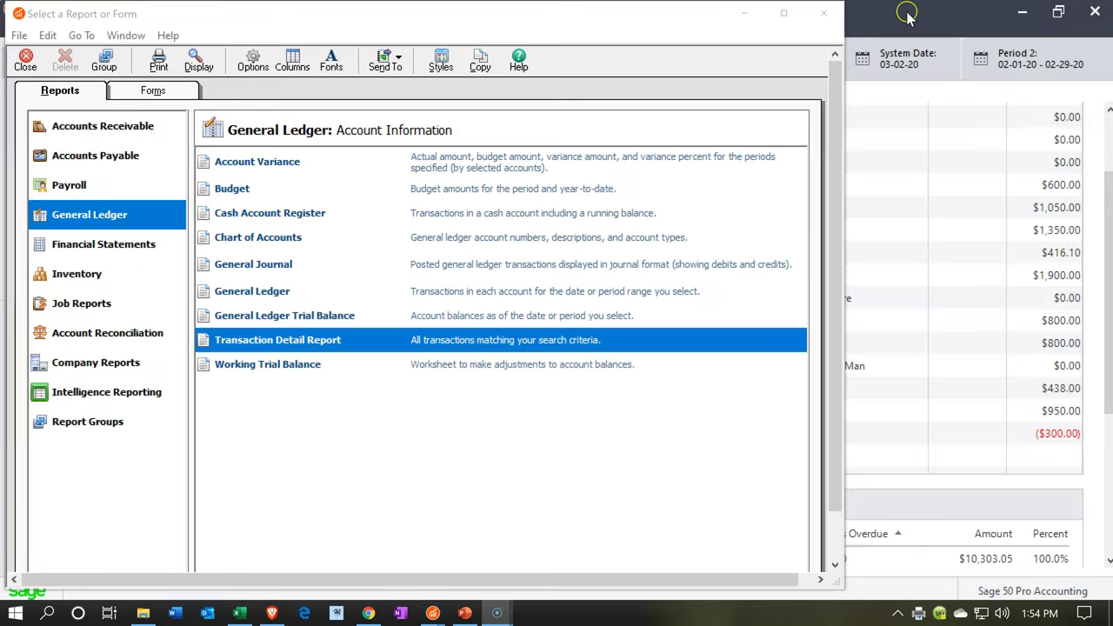
{"action": "left_click", "coordinate": [827, 16]}
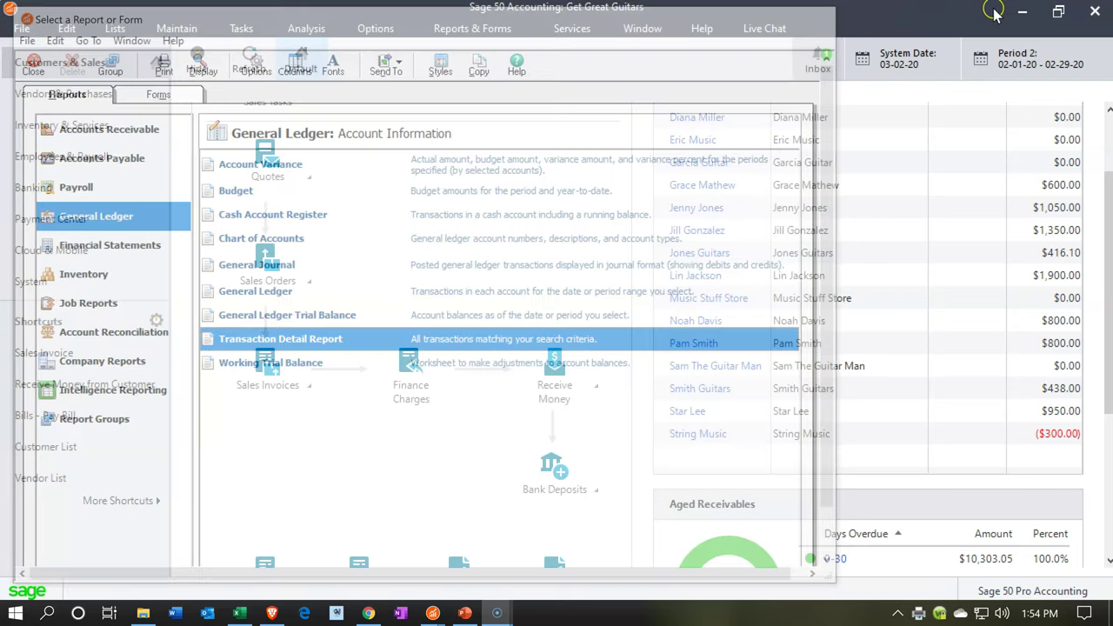
{"action": "left_click", "coordinate": [1011, 12]}
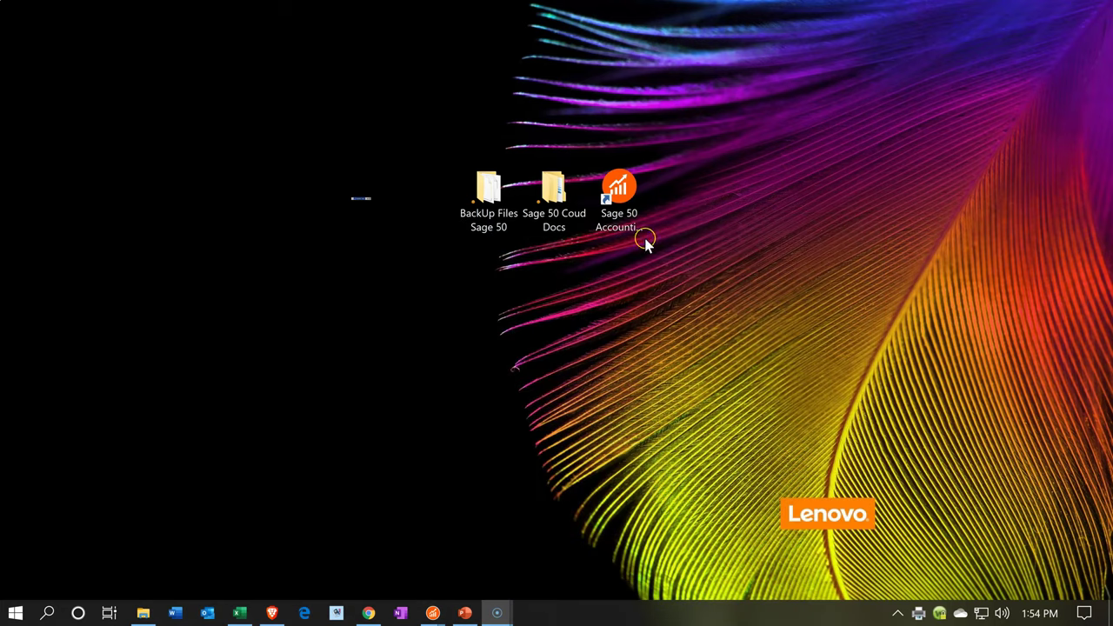
Step: Open the Section 10 folder inside the Sage 50 Coud Docs folder on the desktop in a maximized window
{"action": "left_click", "coordinate": [533, 225]}
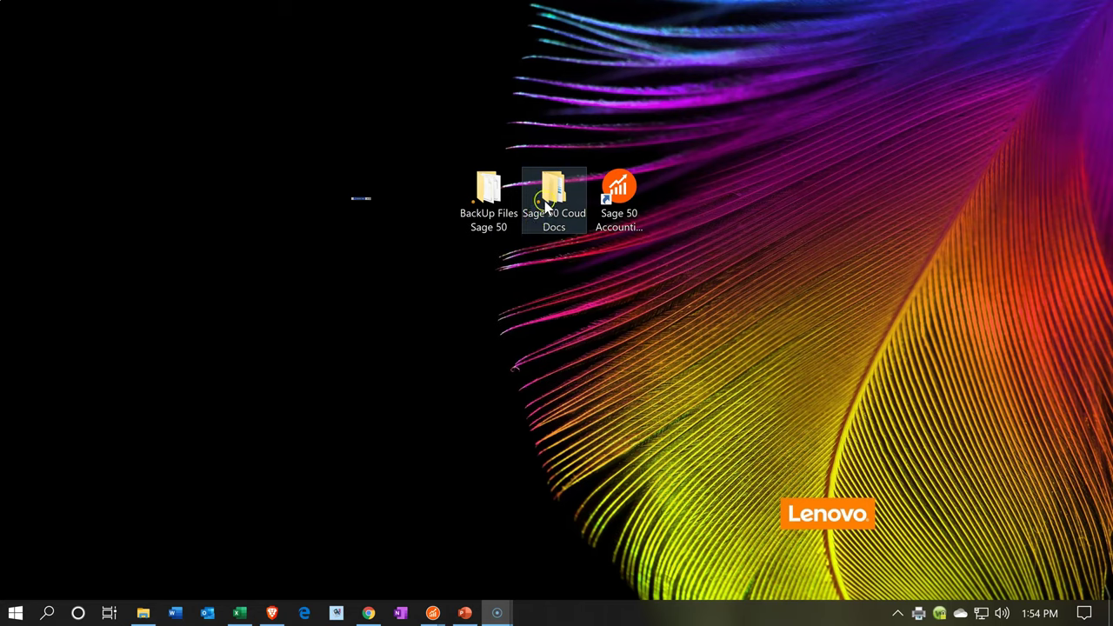
{"action": "double_click", "coordinate": [544, 200]}
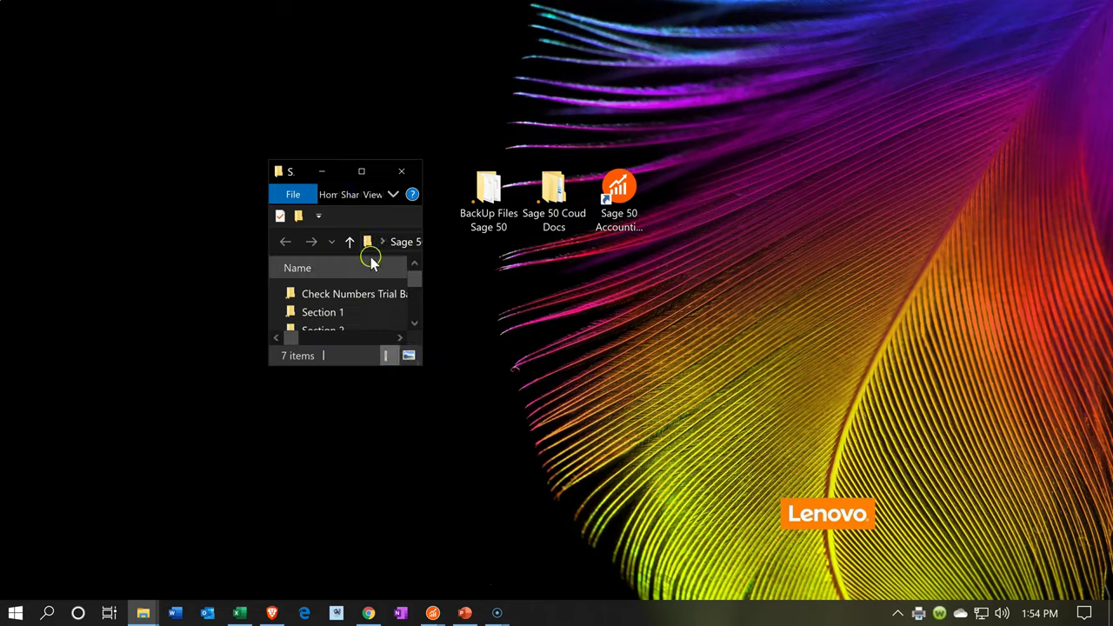
{"action": "left_click", "coordinate": [368, 172]}
{"action": "double_click", "coordinate": [293, 240]}
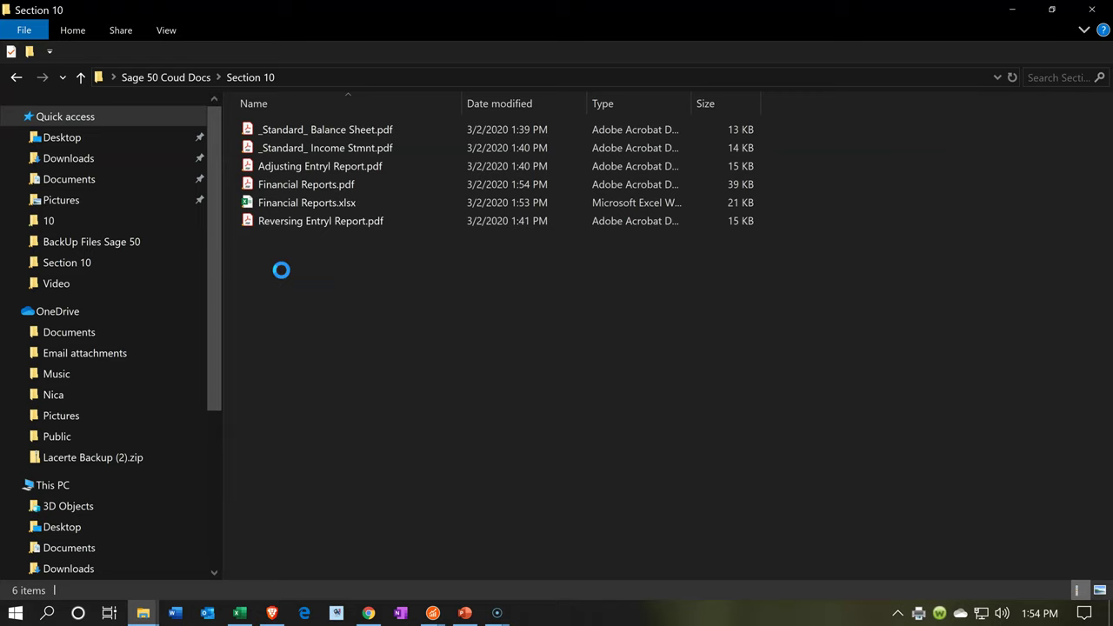
Step: Create a new folder named Financial Reports inside Section 10
{"action": "right_click", "coordinate": [281, 270]}
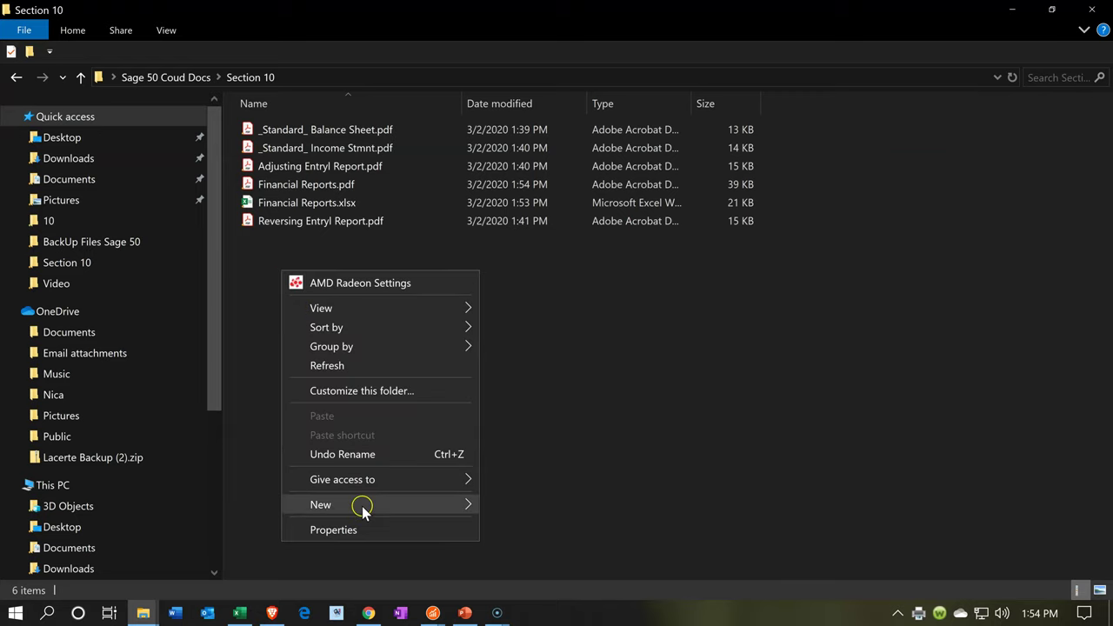
{"action": "mouse_move", "coordinate": [472, 507]}
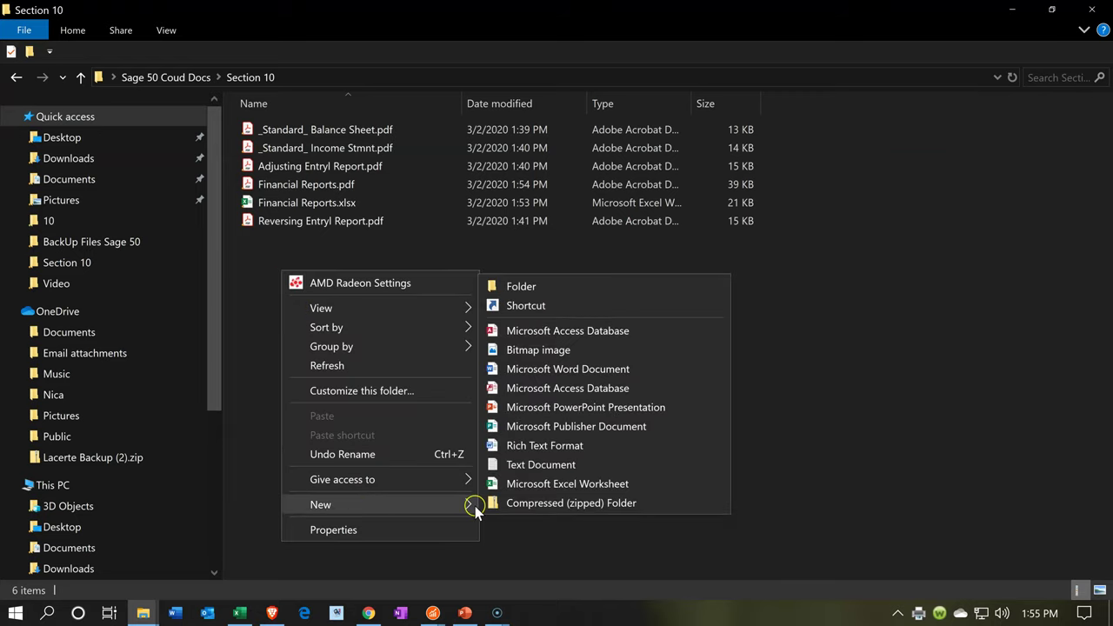
{"action": "left_click", "coordinate": [564, 296]}
{"action": "type", "text": "Financial Reports"}
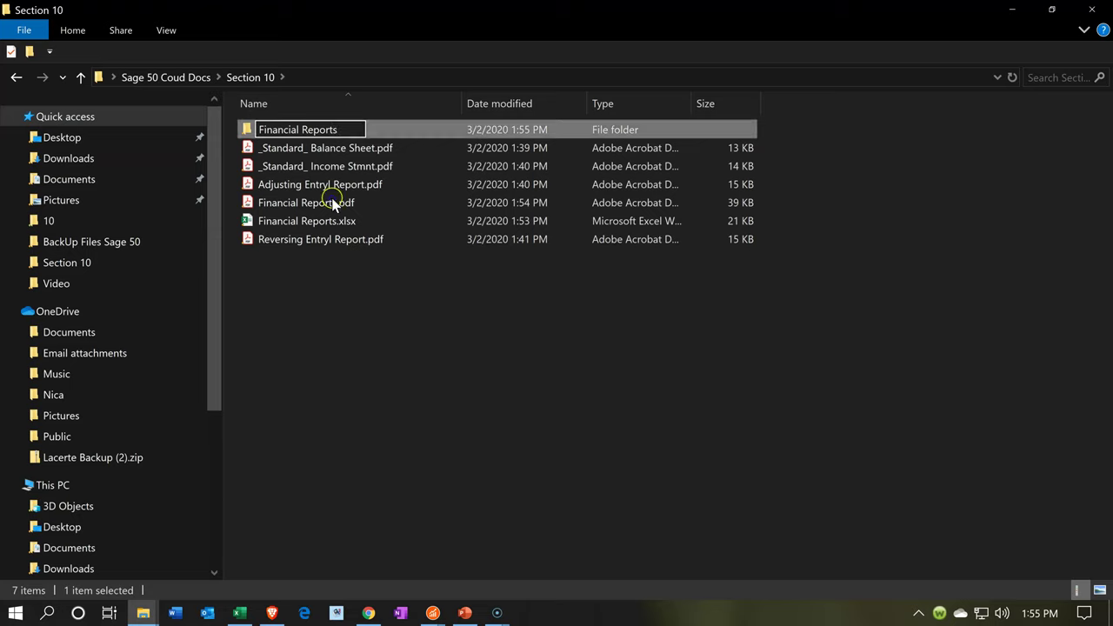
{"action": "left_click", "coordinate": [294, 153]}
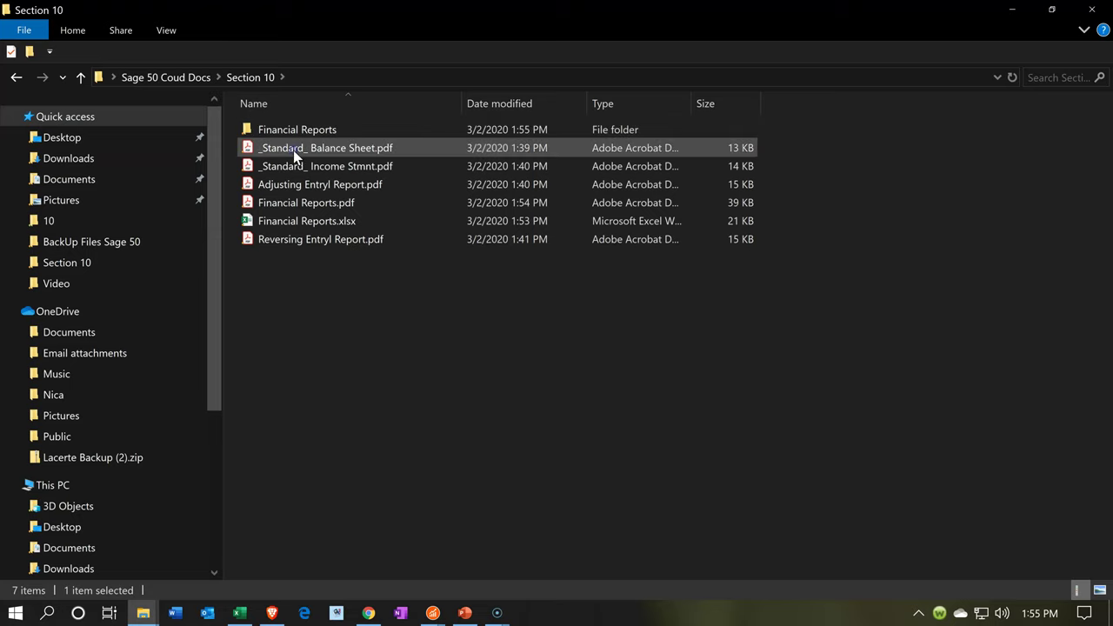
Step: Move the separate balance sheet, income statement, adjusting entry and reversing entry PDFs into the Financial Reports folder
{"action": "left_click_drag", "start_coordinate": [294, 153], "coordinate": [291, 129]}
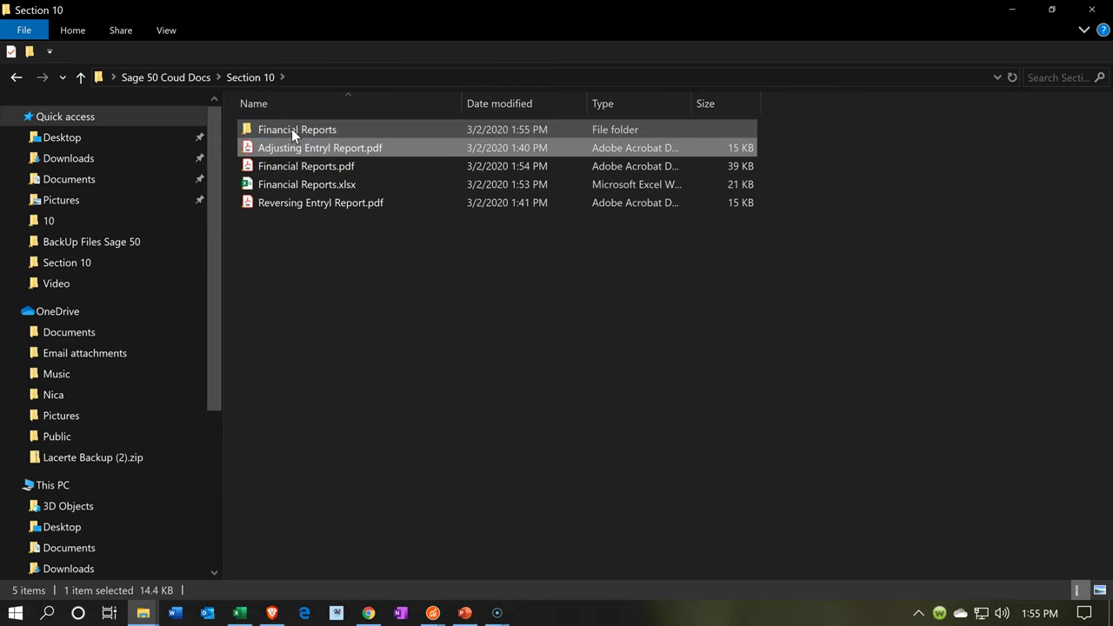
{"action": "left_click_drag", "start_coordinate": [307, 180], "coordinate": [306, 127]}
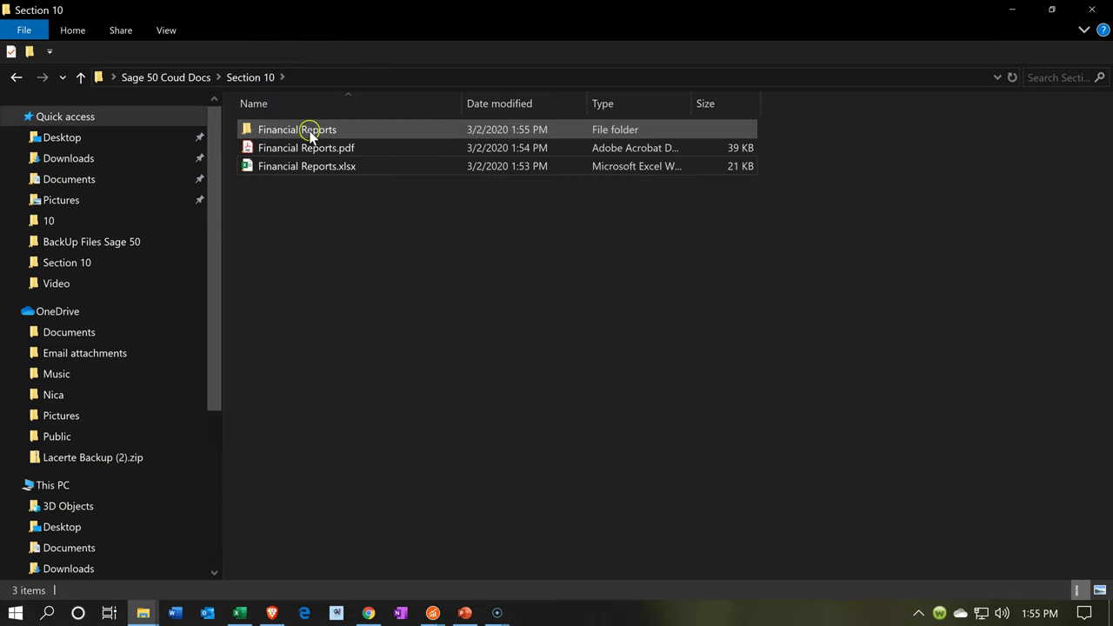
{"action": "left_click", "coordinate": [316, 130]}
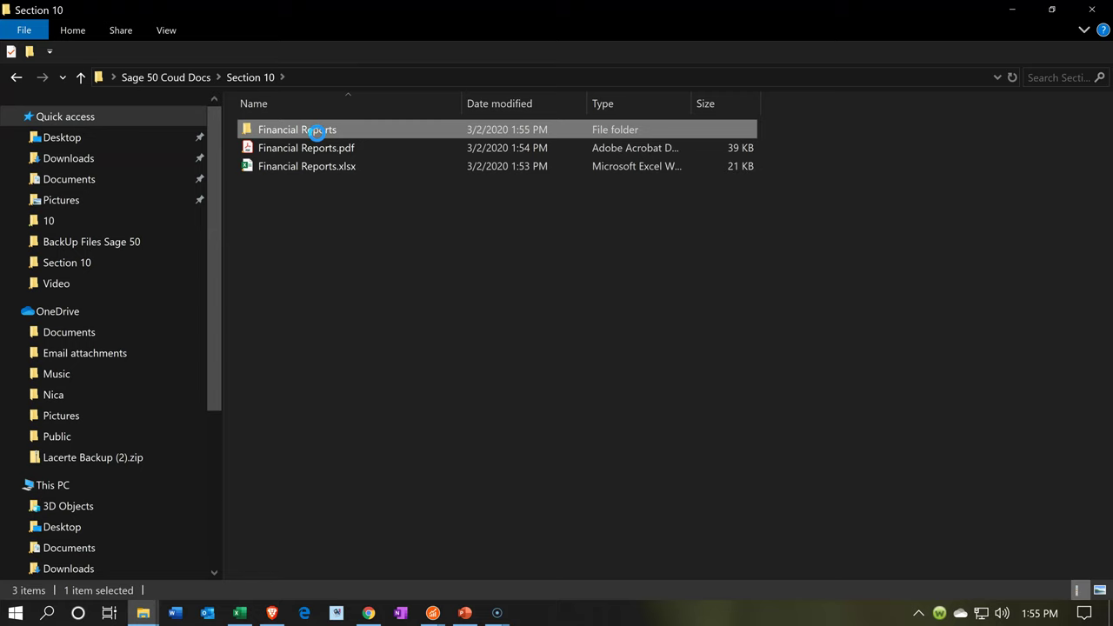
{"action": "right_click", "coordinate": [317, 131]}
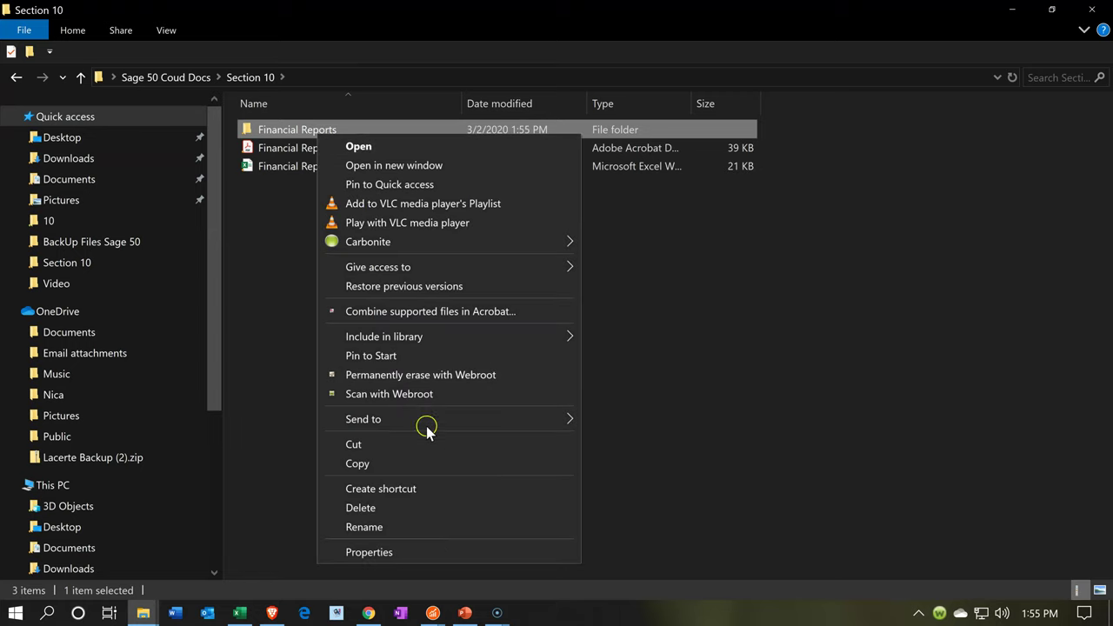
{"action": "mouse_move", "coordinate": [574, 419]}
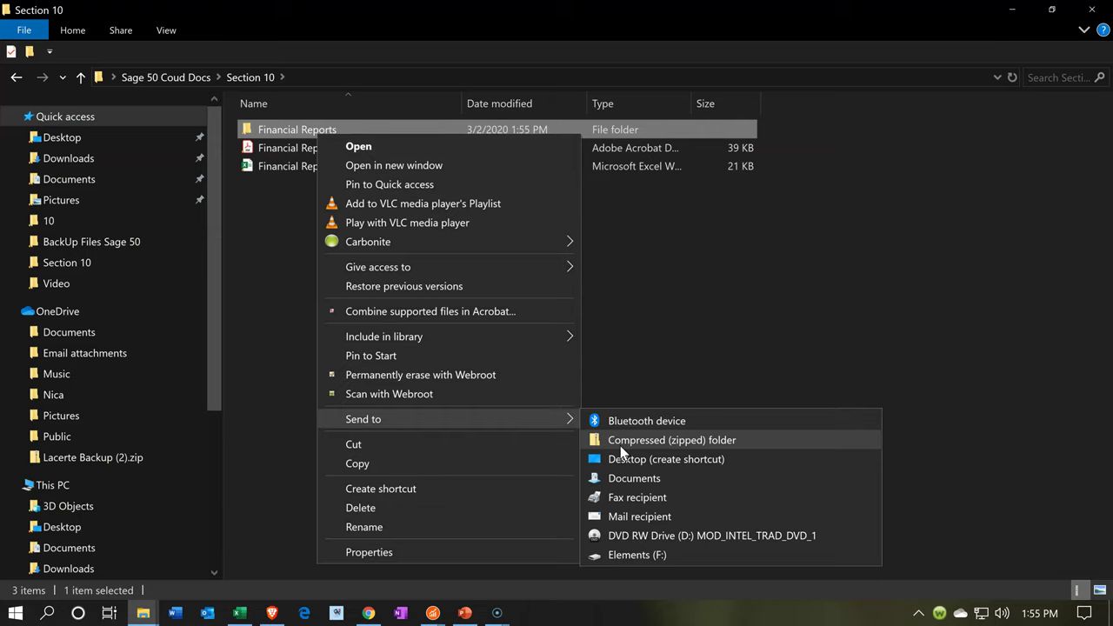
{"action": "left_click", "coordinate": [275, 330]}
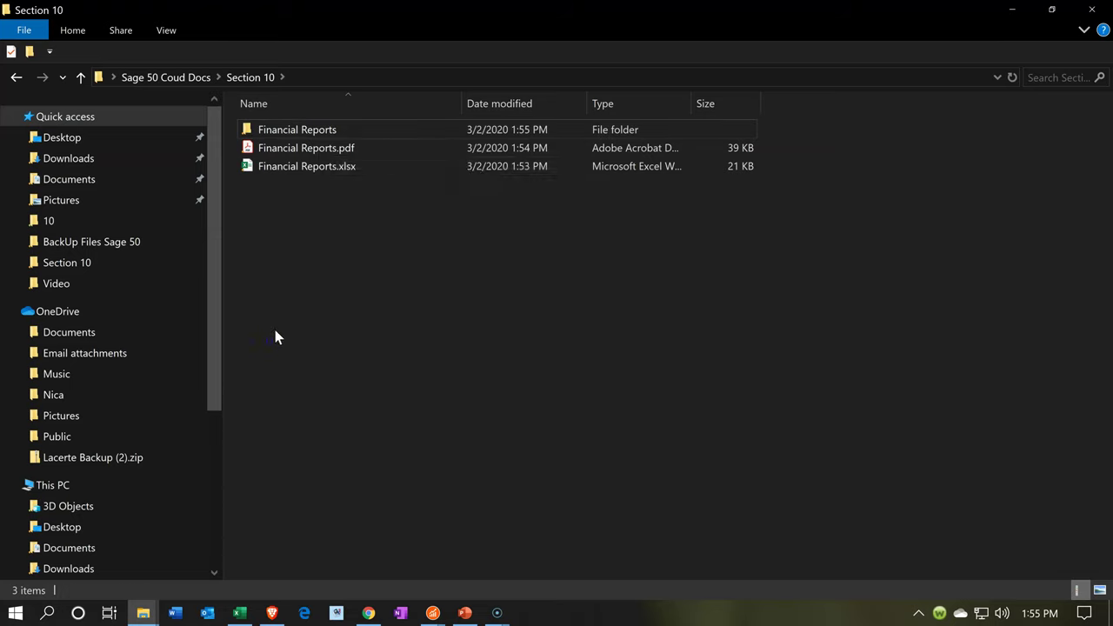
Step: Open the combined Financial Reports.pdf in Section 10 and review its pages from the balance sheet through the income statement, adjusting entries and reversing entries
{"action": "left_click", "coordinate": [293, 172]}
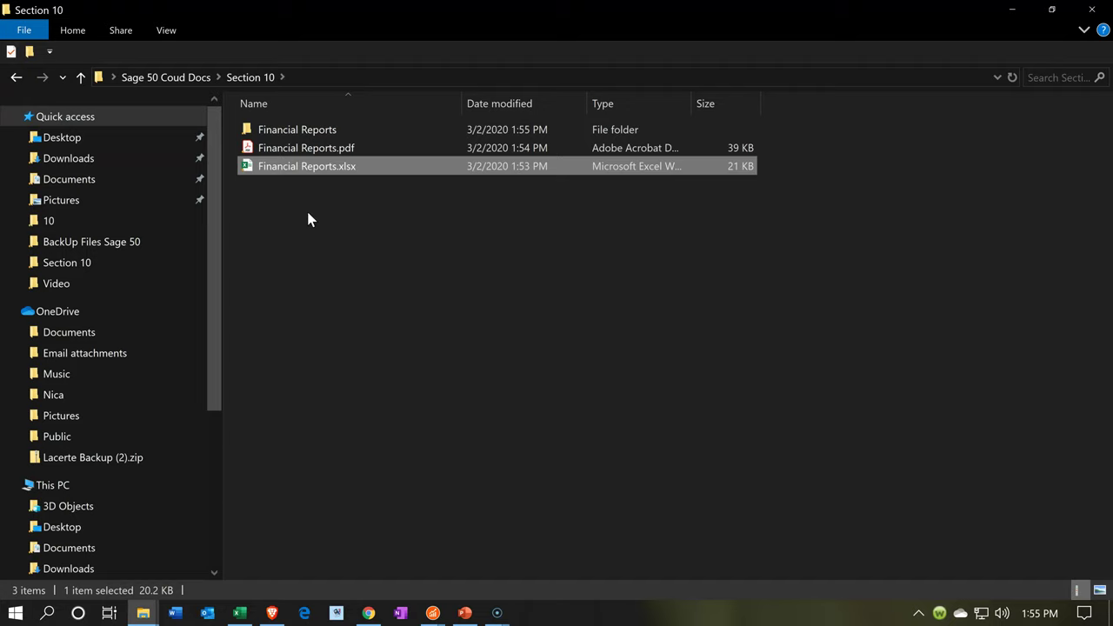
{"action": "left_click", "coordinate": [303, 151]}
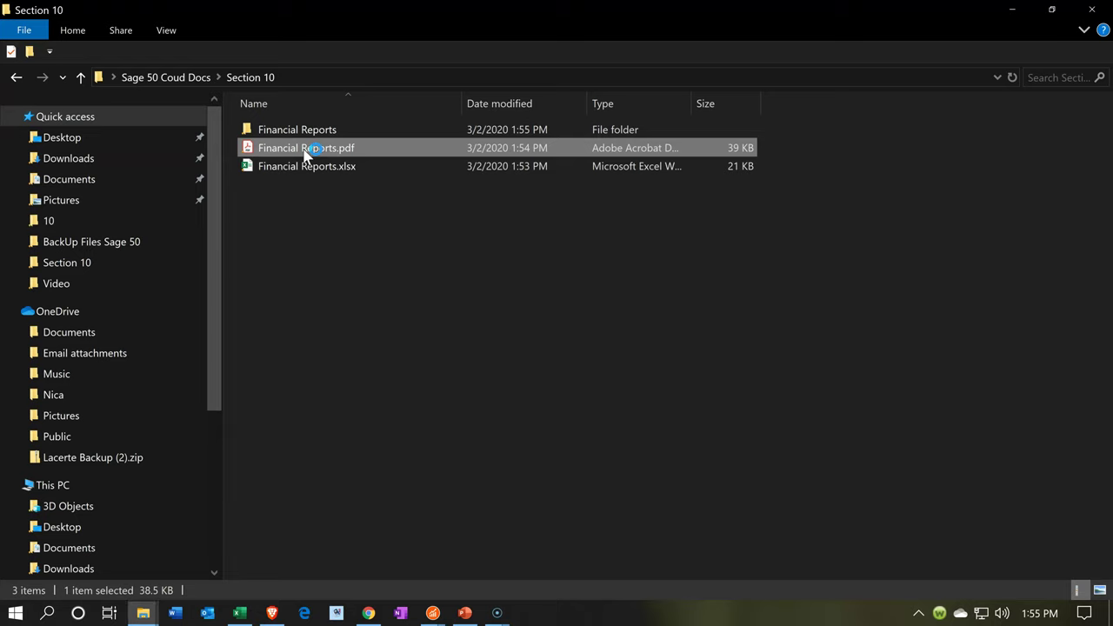
{"action": "double_click", "coordinate": [306, 152]}
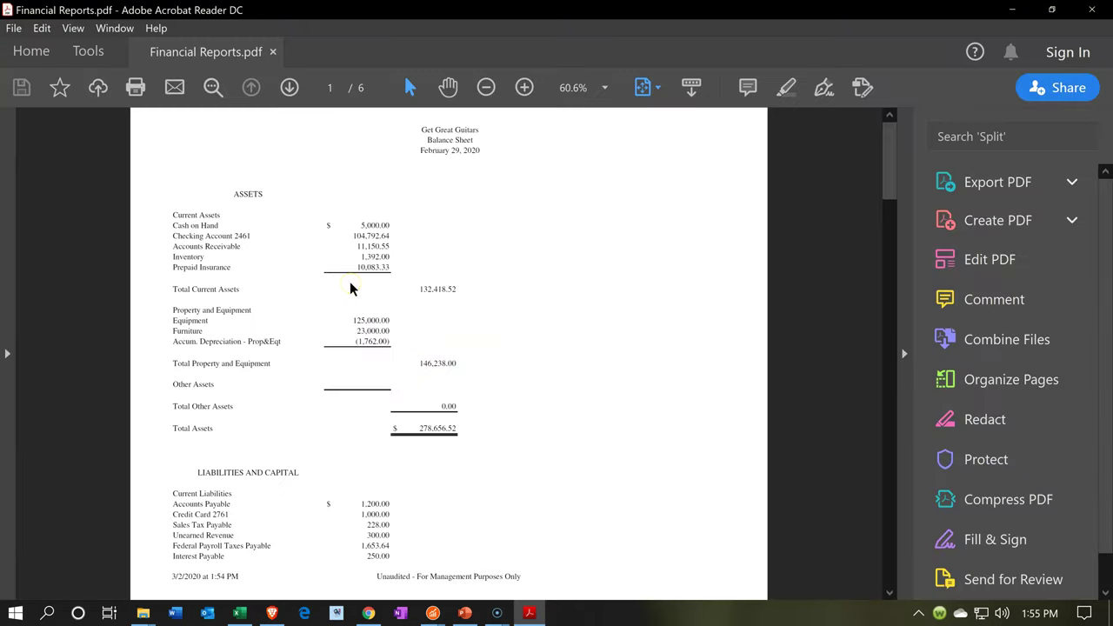
{"action": "scroll", "coordinate": [351, 288], "scroll_direction": "down", "scroll_amount": 3}
{"action": "scroll", "coordinate": [351, 289], "scroll_direction": "down", "scroll_amount": 1}
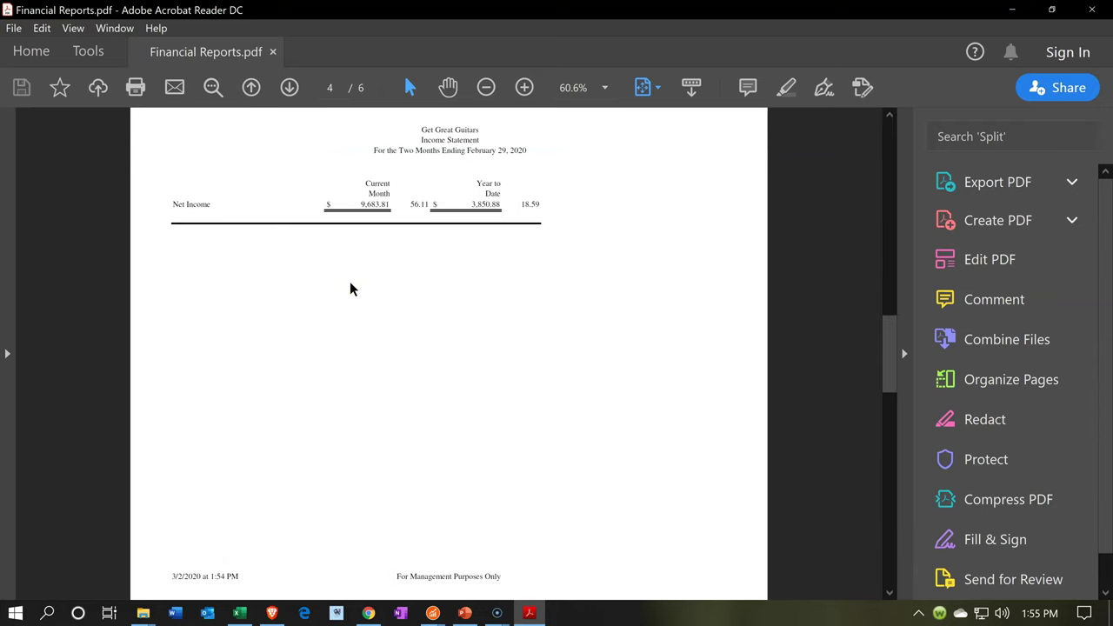
{"action": "scroll", "coordinate": [351, 288], "scroll_direction": "down", "scroll_amount": 1}
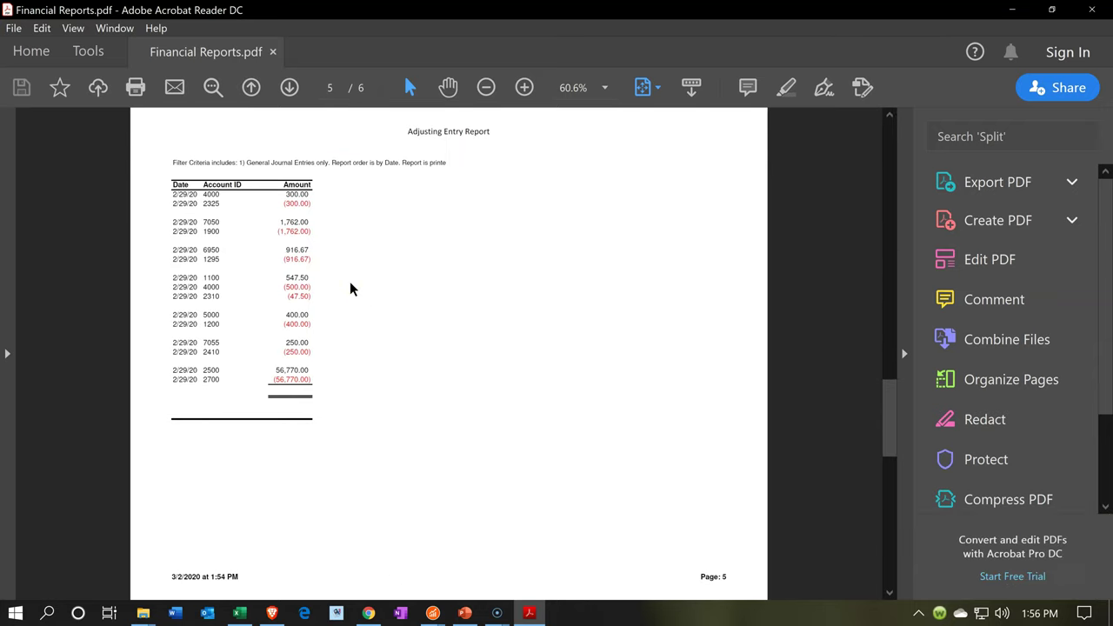
{"action": "scroll", "coordinate": [352, 289], "scroll_direction": "down", "scroll_amount": 1}
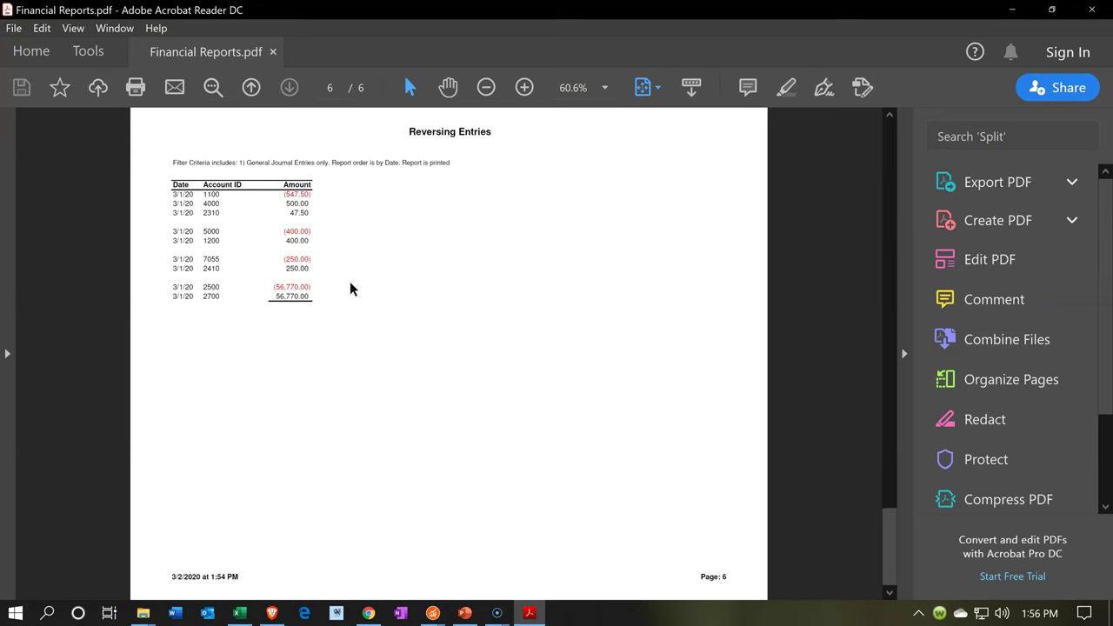